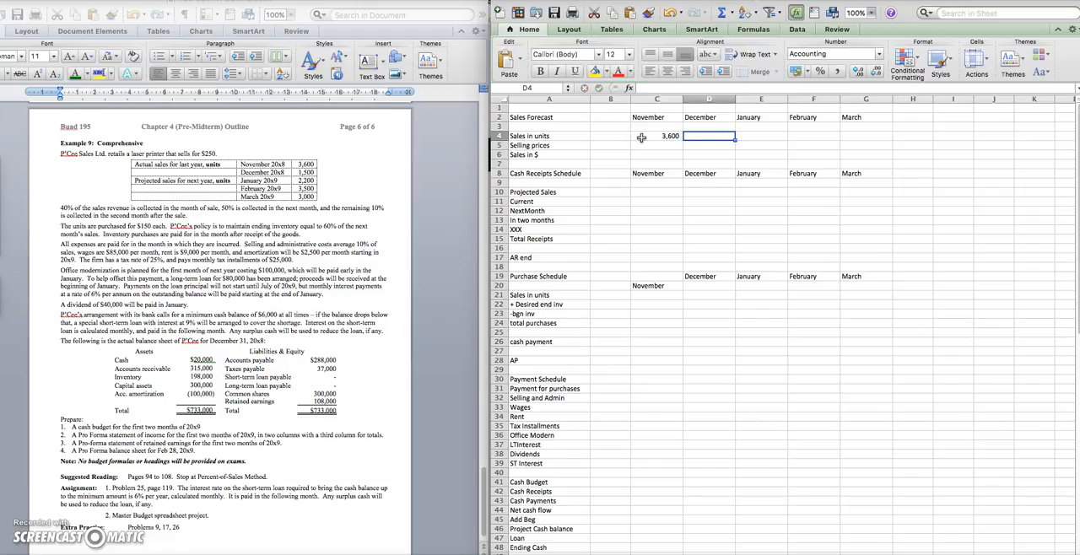
Enter the sales in units for December to March: 1500, 2200, 3500 and 3000
type("1500")
key("Tab")
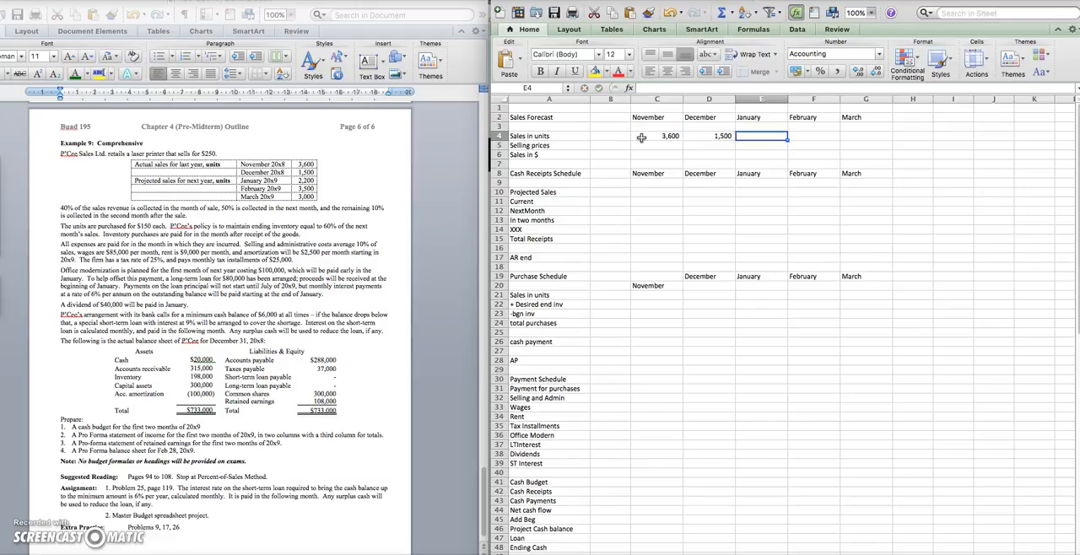
type("2200")
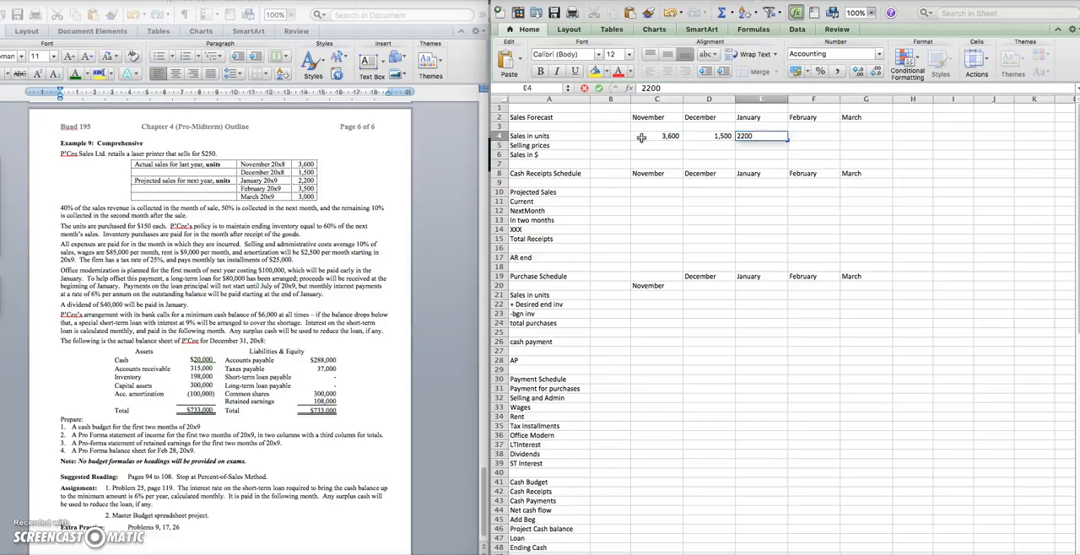
key("Tab")
type("35")
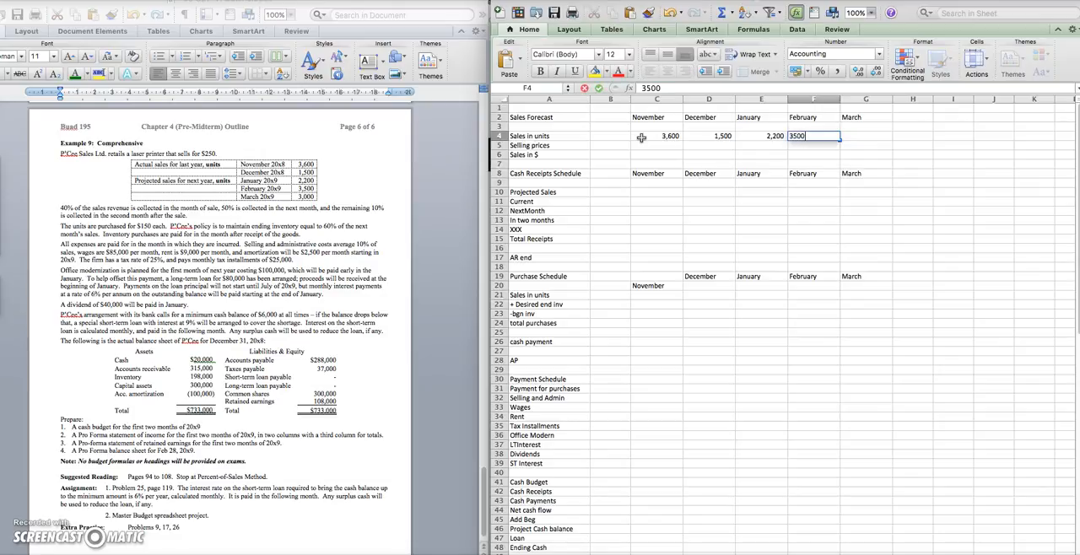
key("Tab")
type("3,000")
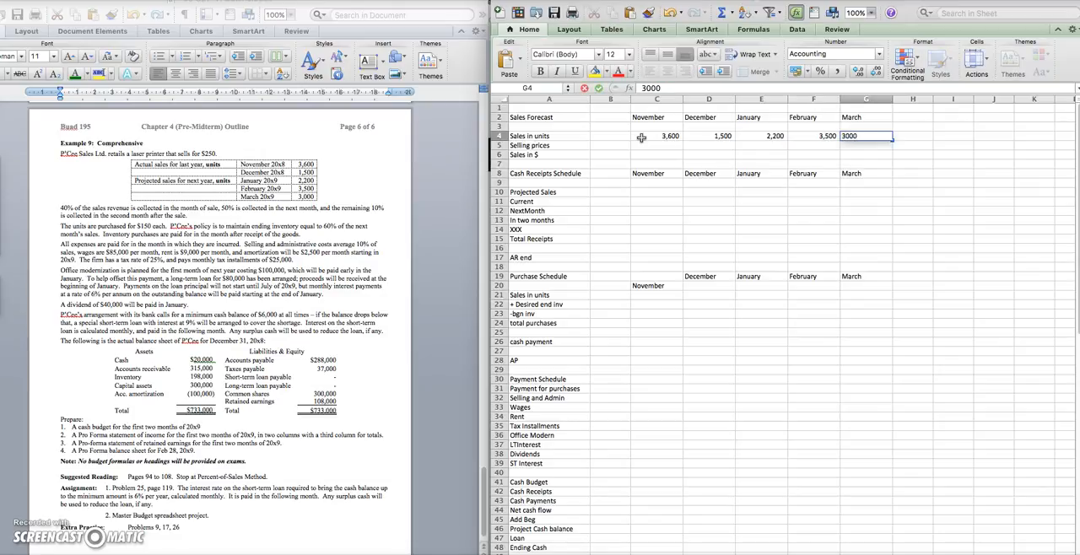
Enter a selling price of 250 for November and copy it across December to March
left_click(642, 146)
type("25")
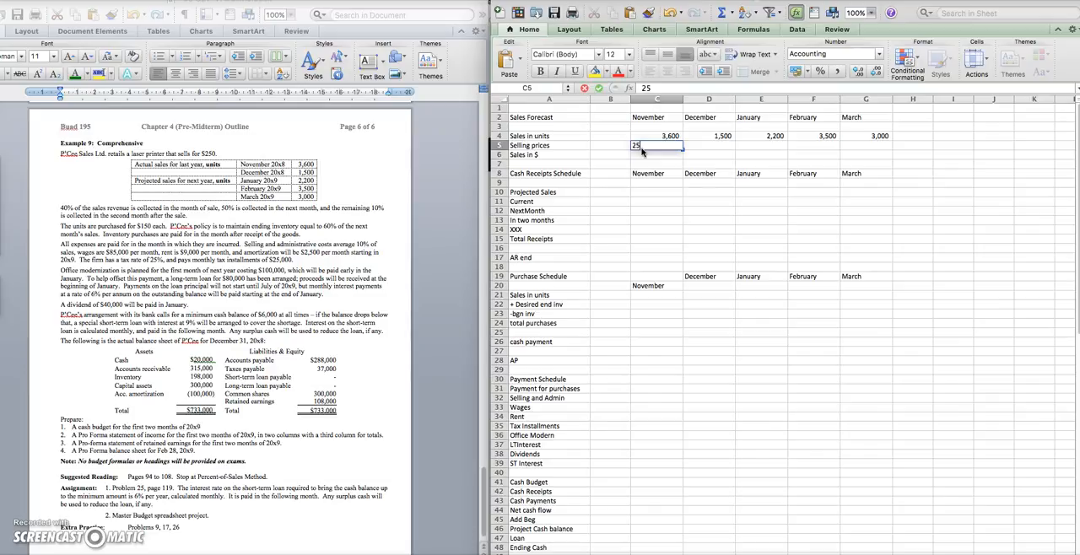
type("0")
key("Return")
left_click(661, 142)
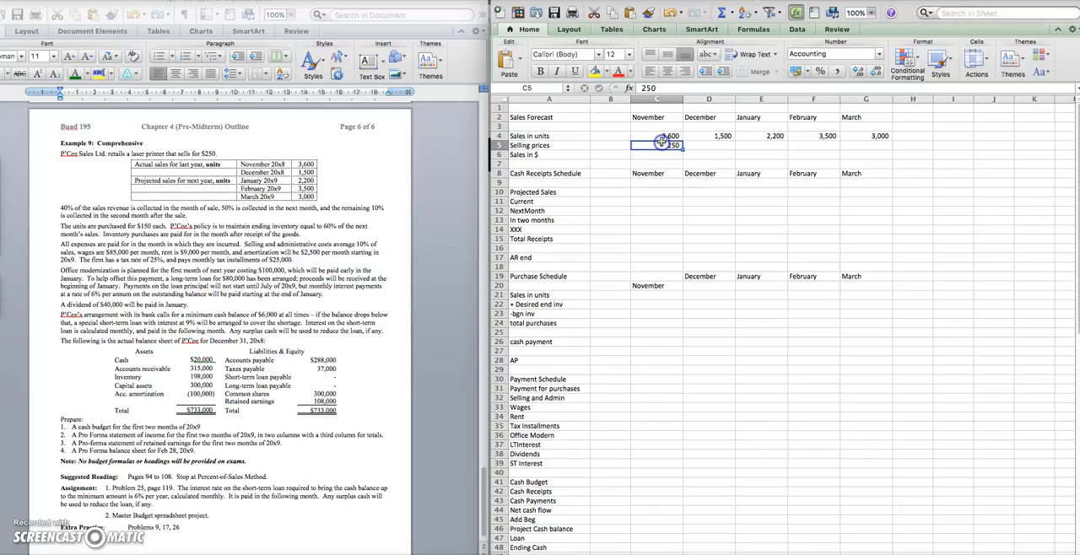
key("cmd+c")
left_click_drag(714, 145, 876, 146)
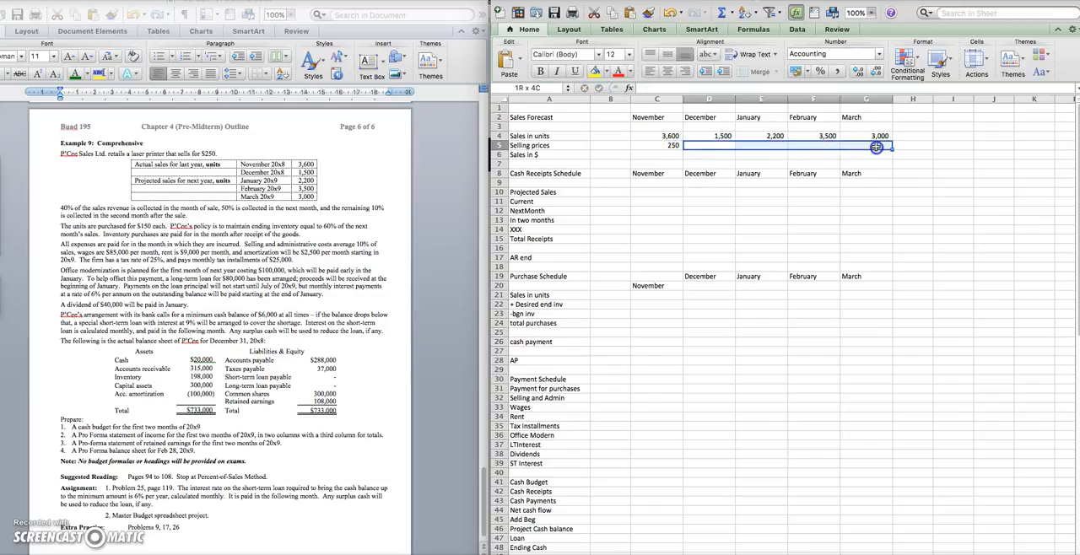
key("cmd+v")
Calculate November's Sales in $ in C6 as sales in units times selling price (=C4*C5)
left_click(667, 154)
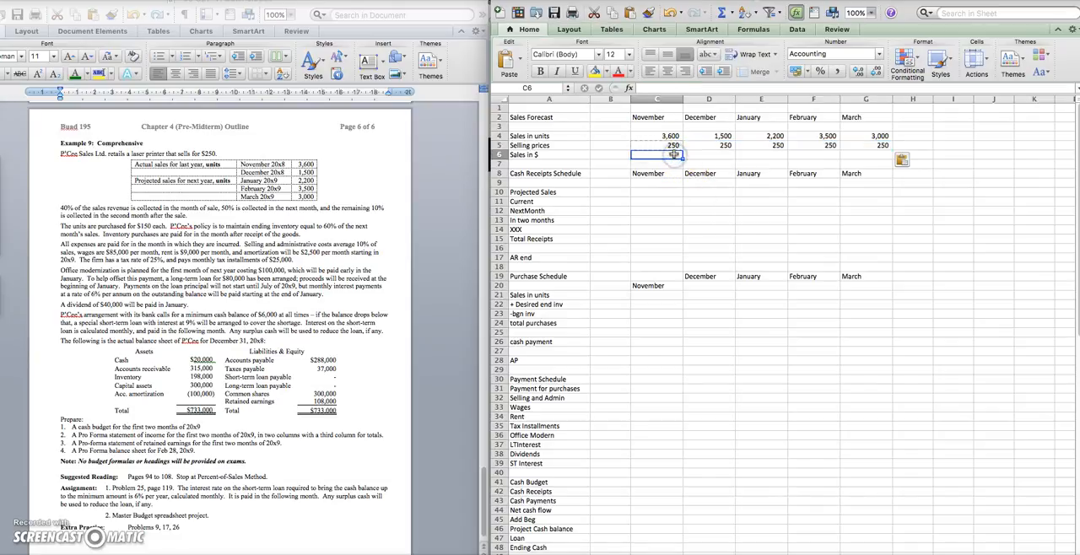
type("=")
left_click(676, 137)
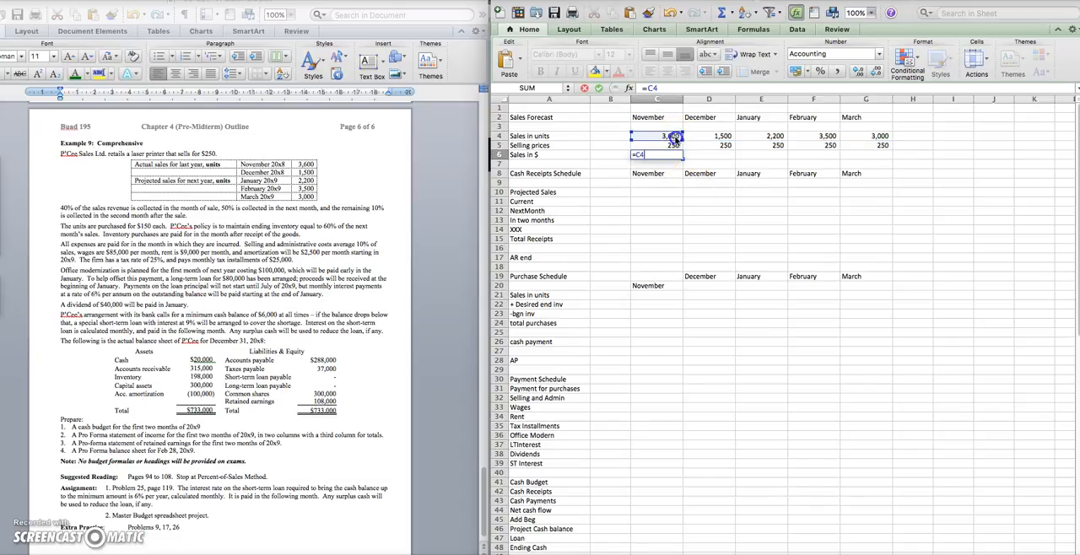
type("*")
left_click(672, 146)
key("Return")
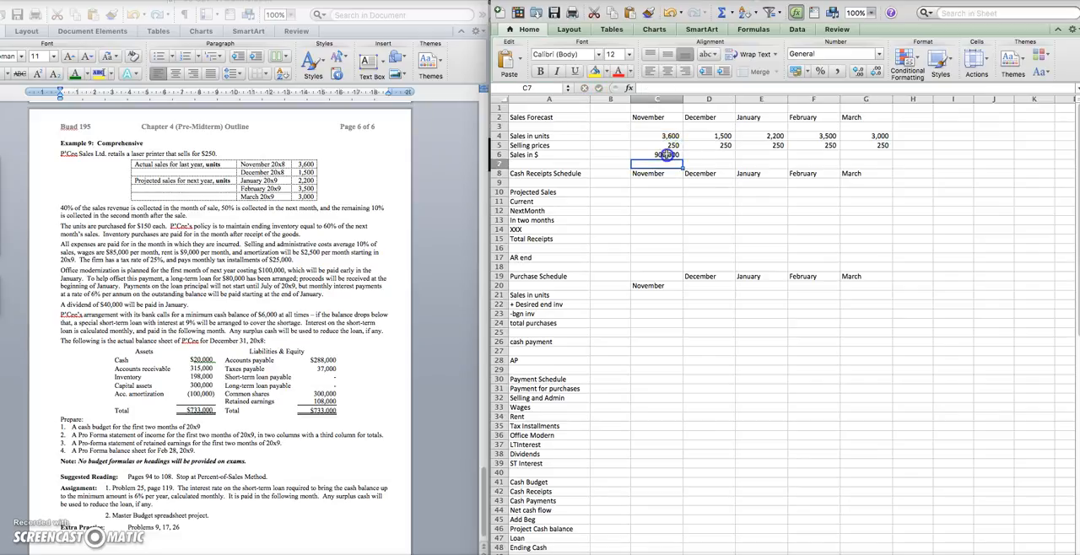
Copy November's Sales in $ formula across December to March
left_click(667, 154)
key("super+c")
left_click_drag(701, 155, 883, 156)
key("super+v")
Link November's Projected Sales in the Cash Receipts Schedule to Sales in $ (=C6) and copy the link across to March
left_click(666, 192)
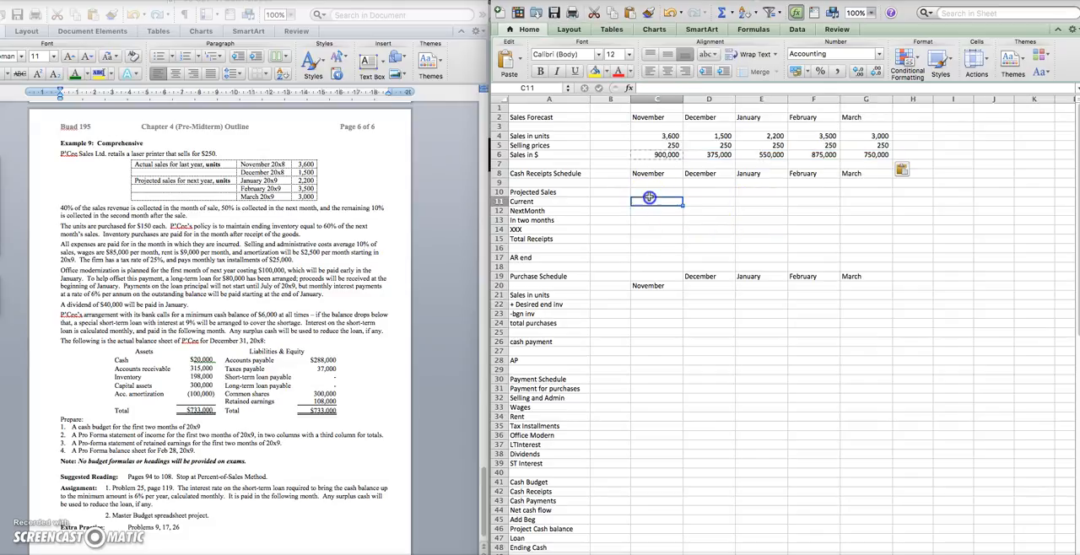
type("=")
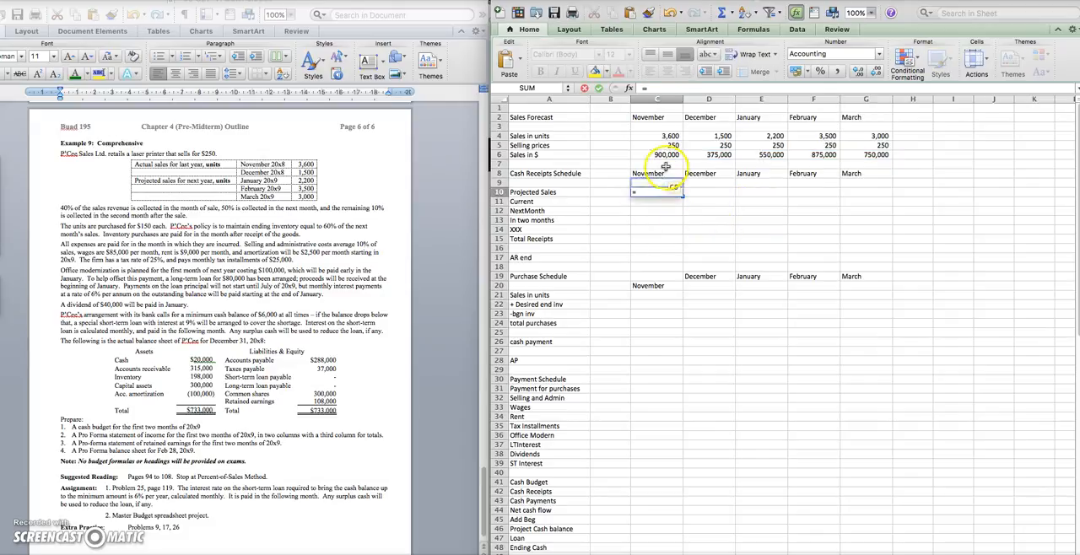
left_click(666, 156)
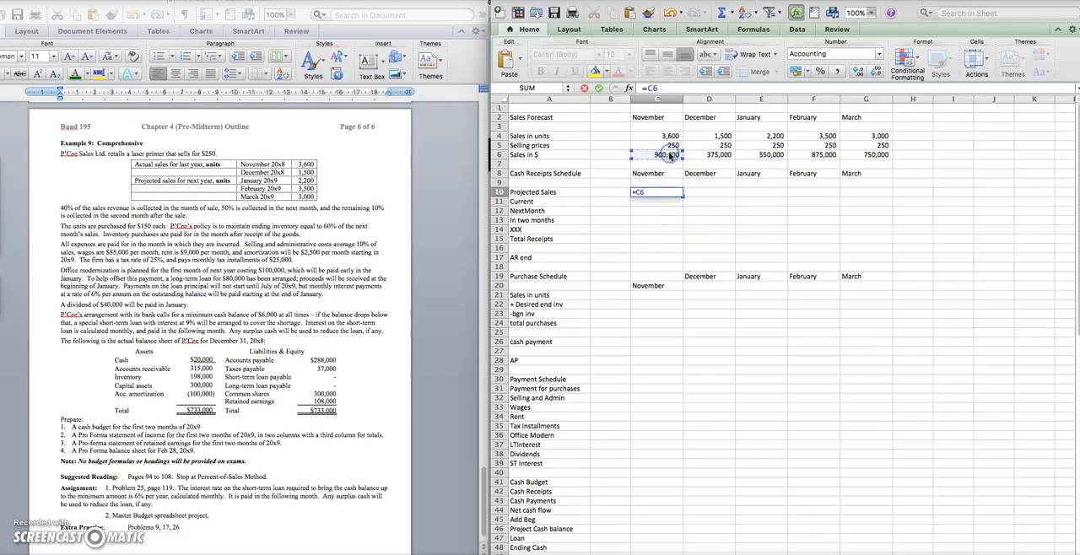
key("Return")
left_click(666, 193)
left_click_drag(694, 193, 900, 196)
Enter the collection rates in column B: 40% for Current, 50% for NextMonth and 10% for In two months
left_click(659, 200)
left_click(596, 201)
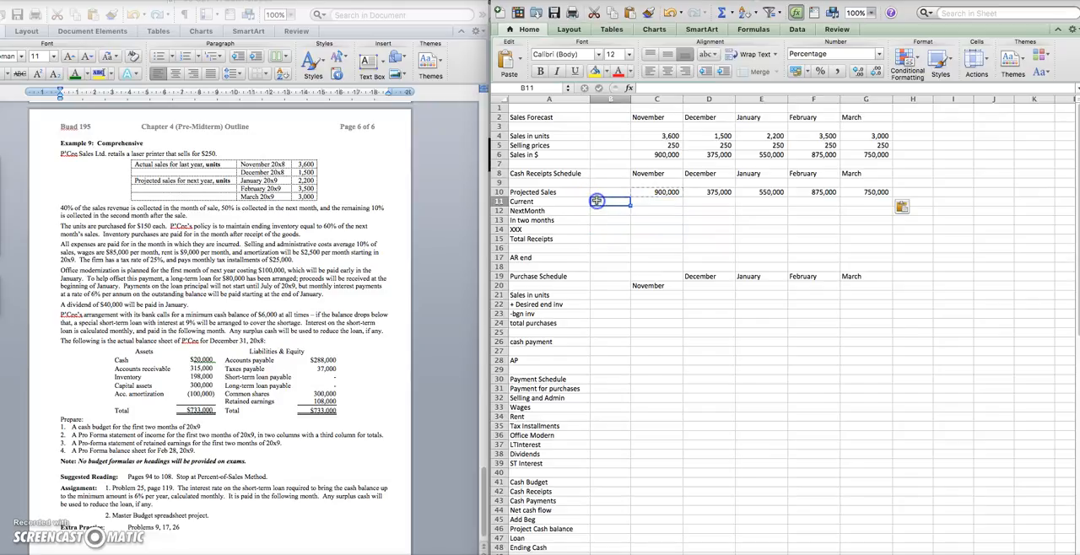
scroll(596, 200, "right", 2)
type("40%")
key("Return")
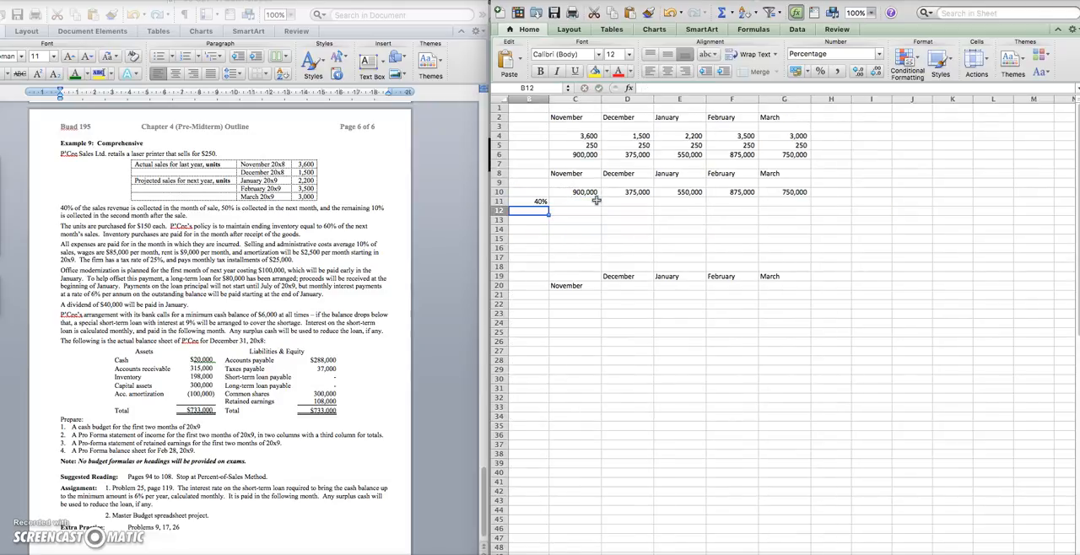
scroll(596, 201, "left", 2)
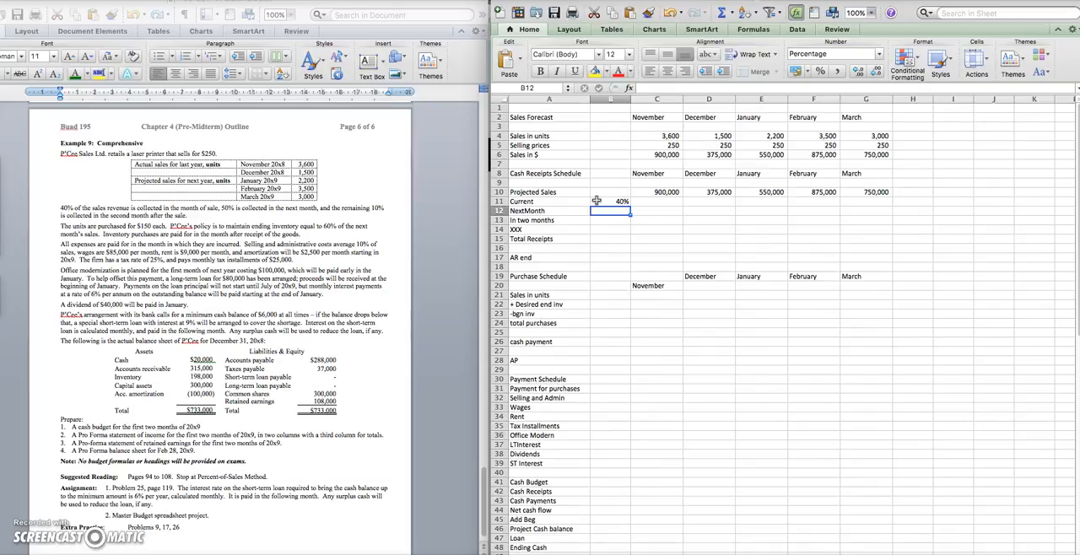
type("50%")
key("Return")
type("10%")
key("Return")
Calculate November's Current collections in C11 as the 40% rate times November's projected sales (=B11*C10)
left_click(672, 202)
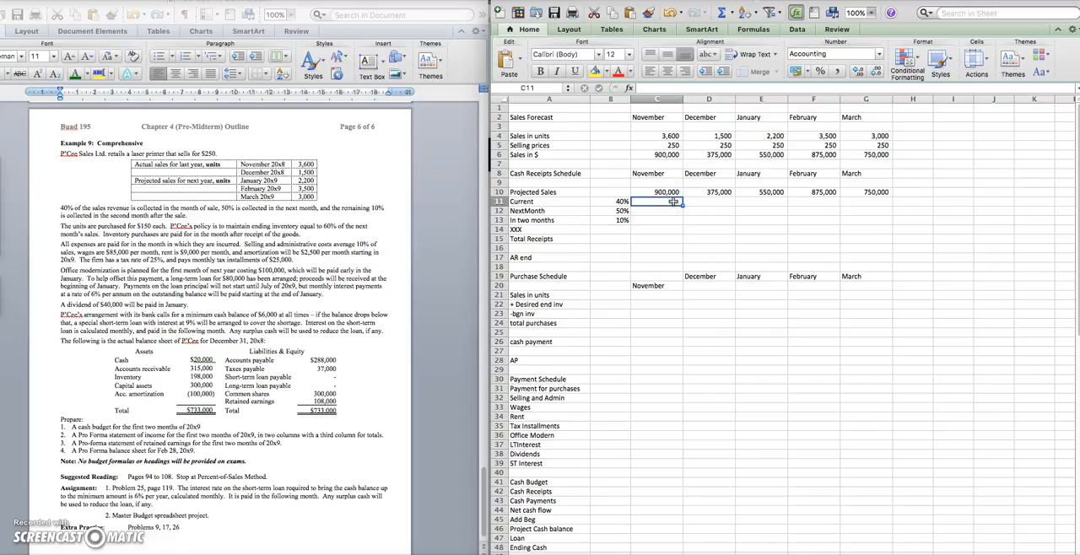
type("=")
left_click(619, 202)
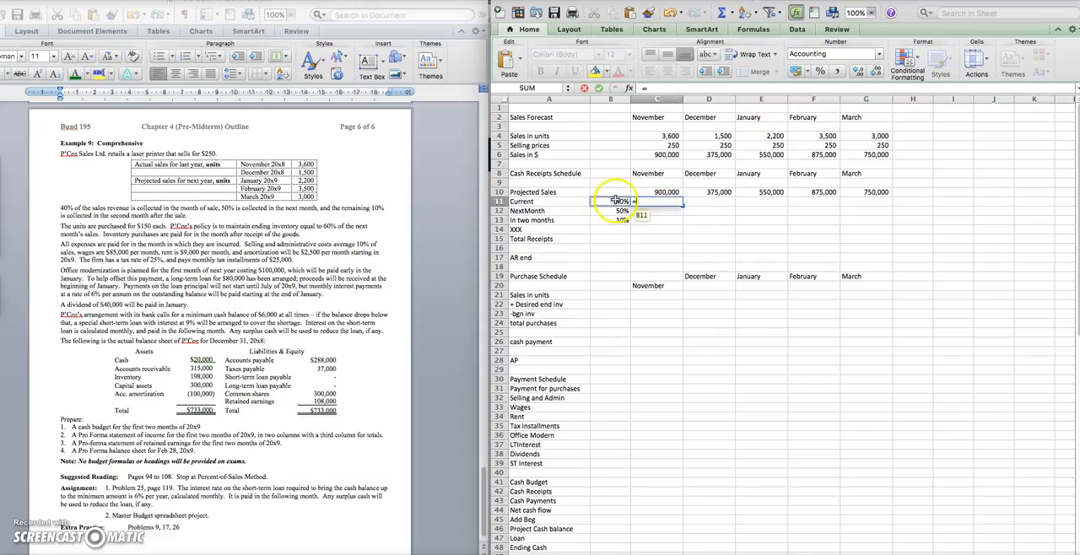
type("*")
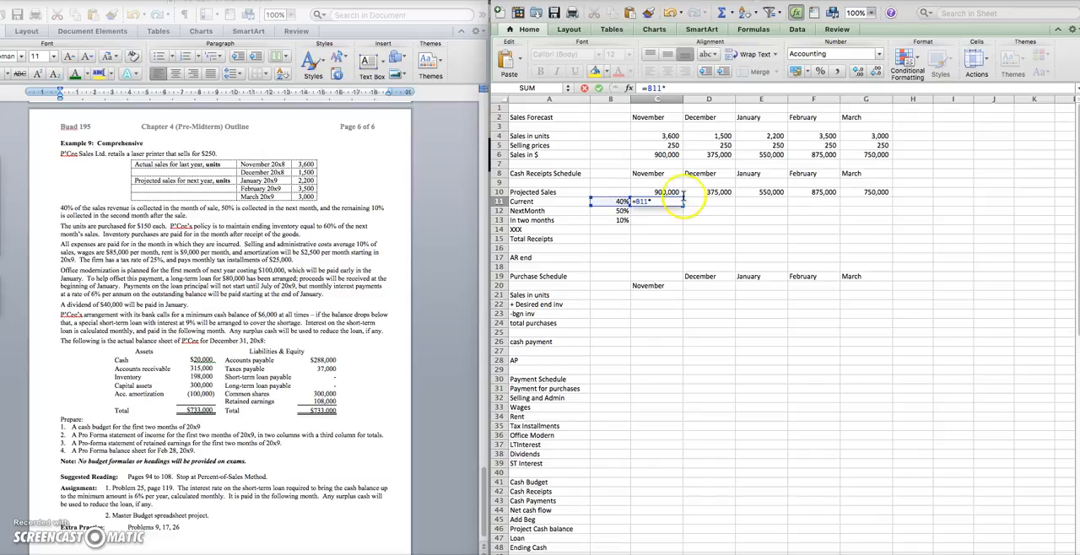
left_click(674, 193)
key("Return")
Make the rate reference in November's Current formula absolute (=$B$11*C10)
left_click(667, 201)
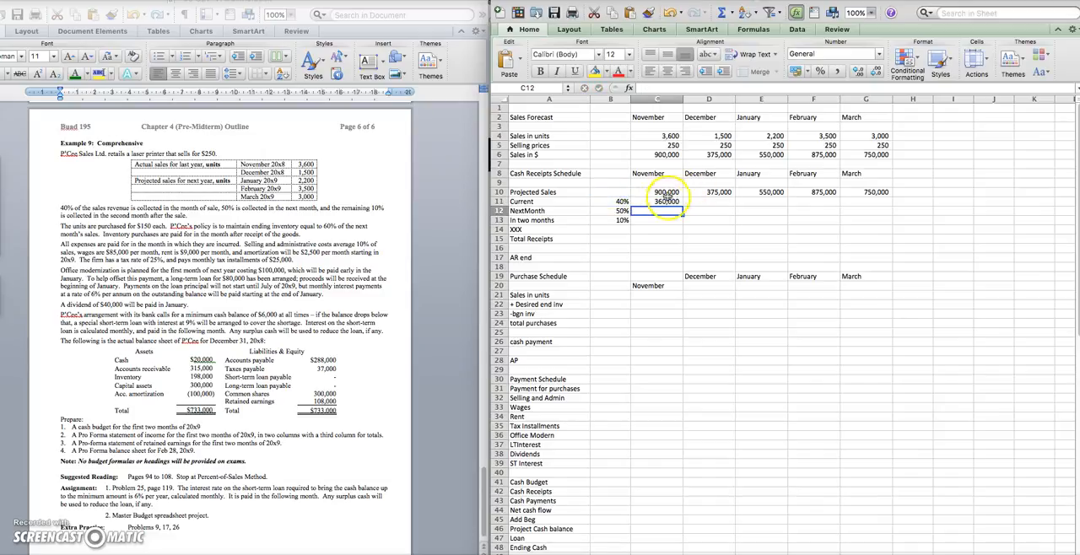
left_click(651, 55)
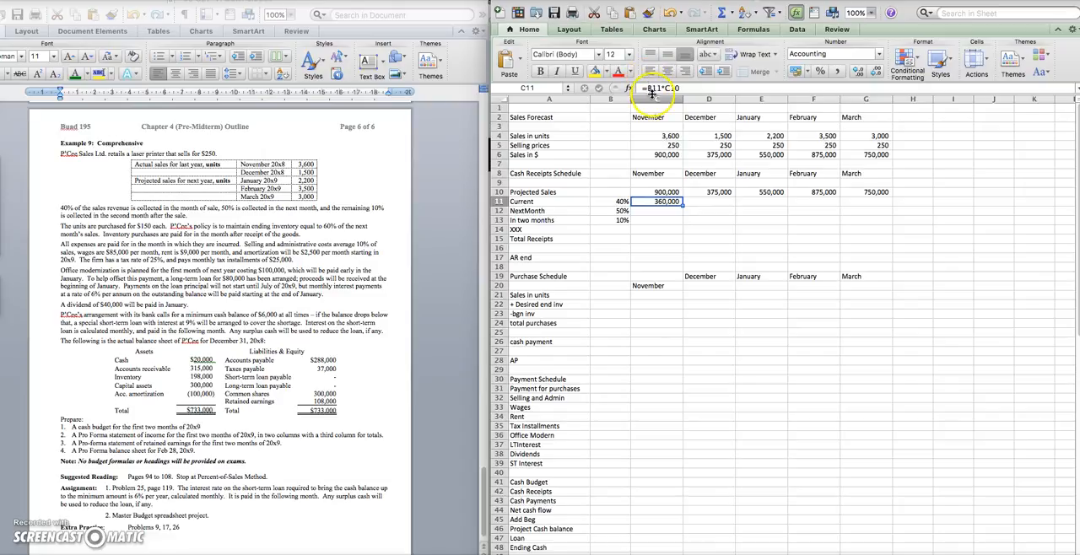
left_click(647, 88)
type("$B")
type("$")
key("Return")
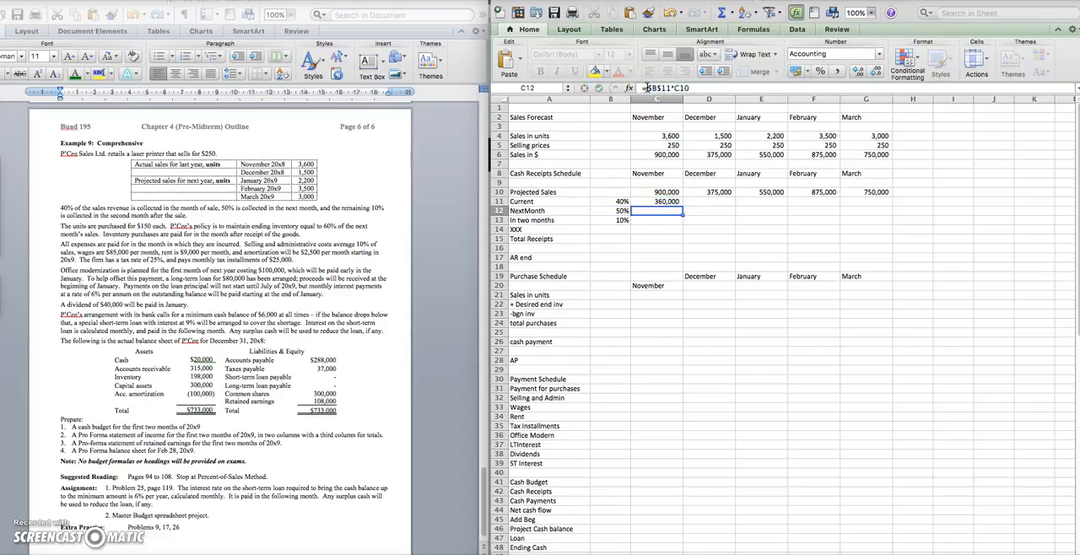
Copy November's Current collections formula across December to March
left_click(666, 201)
left_click_drag(723, 201, 873, 201)
key("ctrl+v")
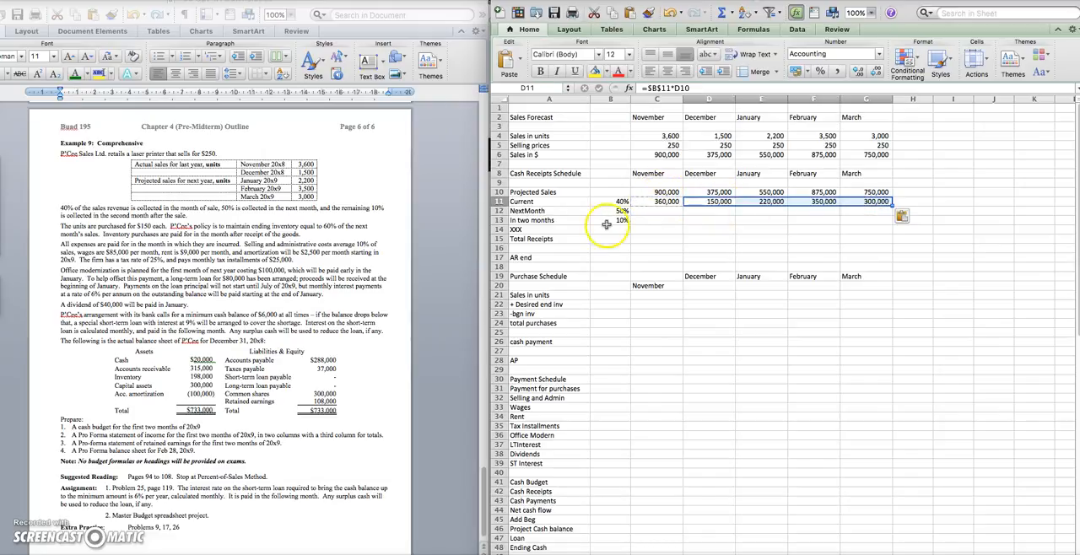
Calculate December's NextMonth collections in D12 as the 50% rate times November's projected sales (=B12*C10)
left_click(665, 212)
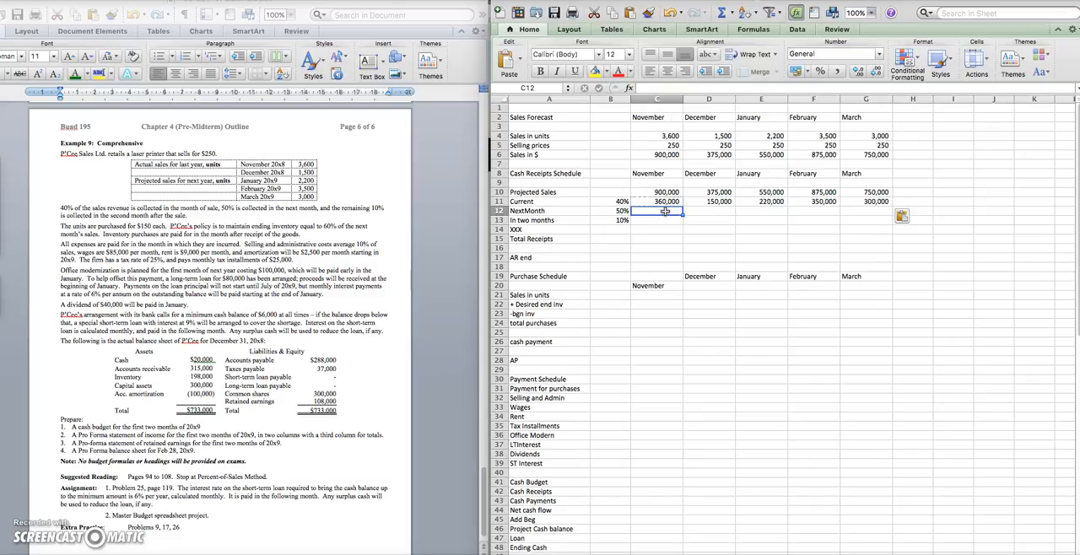
key("Right")
type("=")
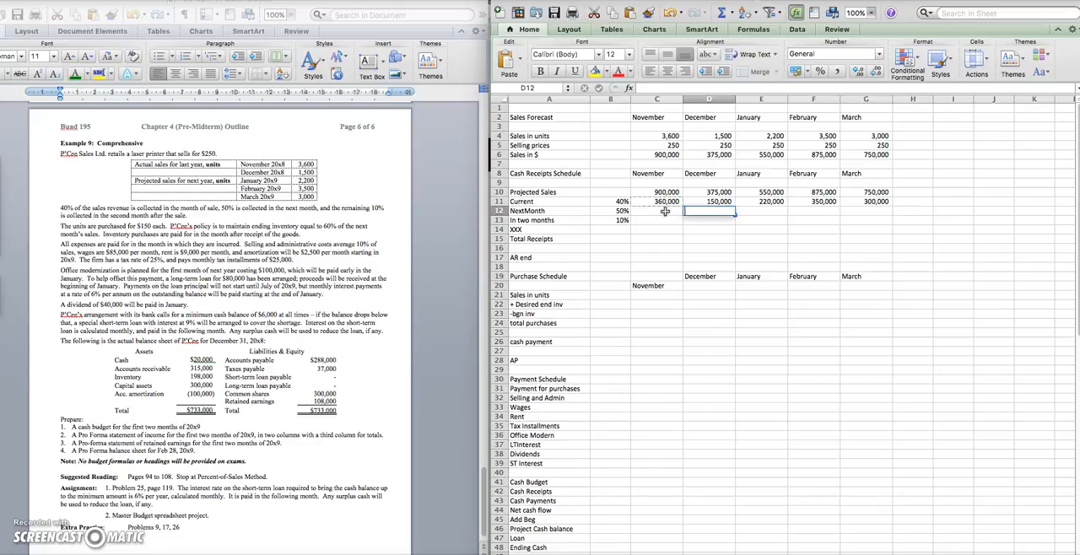
left_click(614, 213)
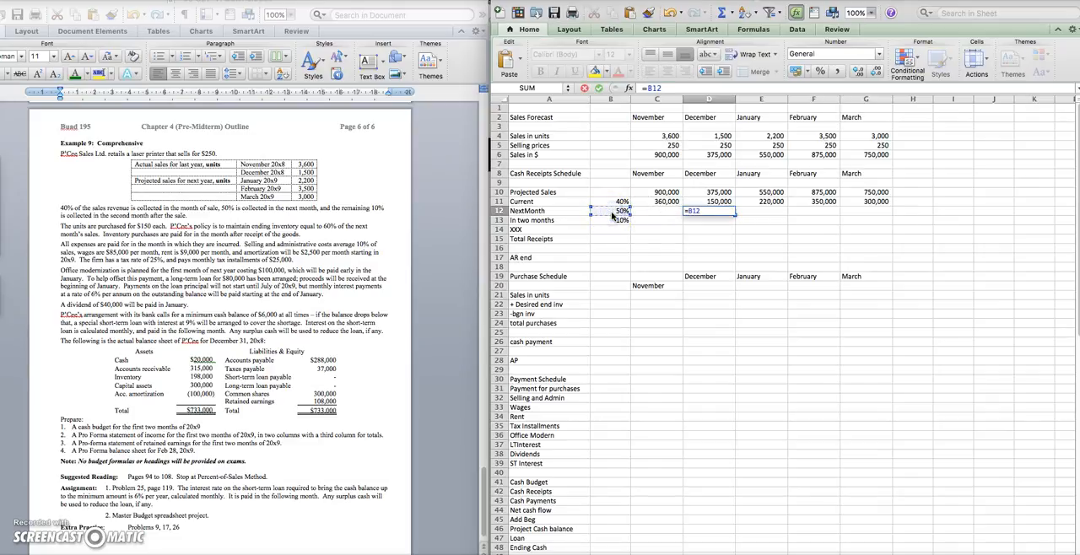
type("*")
left_click(714, 192)
type("+")
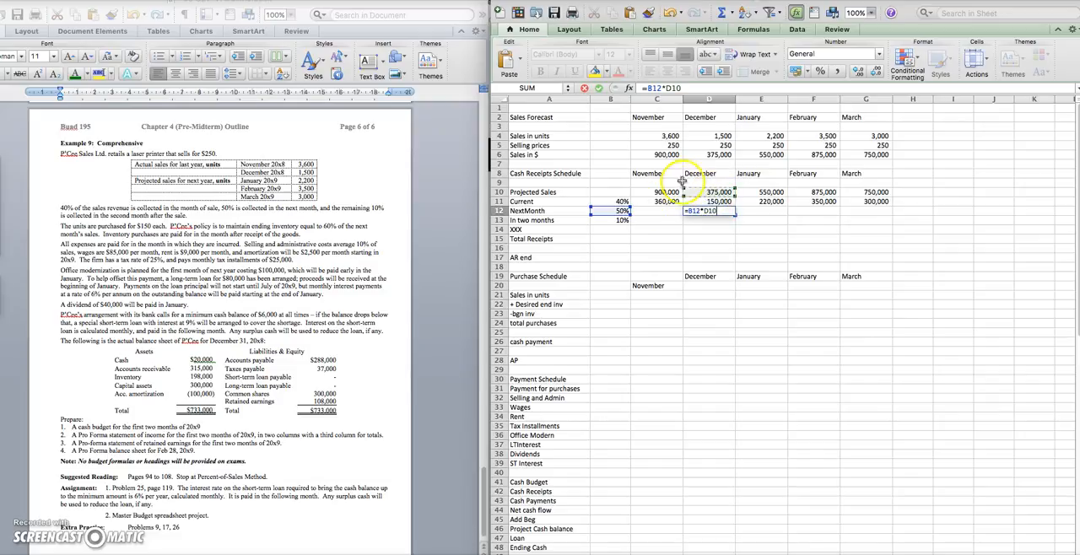
left_click(671, 193)
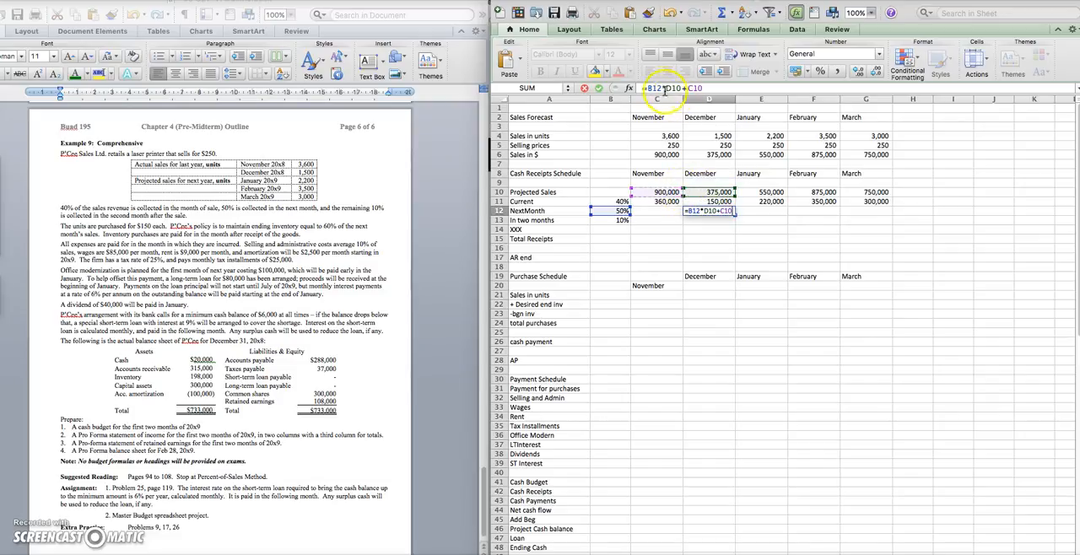
left_click(818, 90)
key("BackSpace")
key("BackSpace")
key("BackSpace")
key("BackSpace")
key("BackSpace")
key("BackSpace")
key("BackSpace")
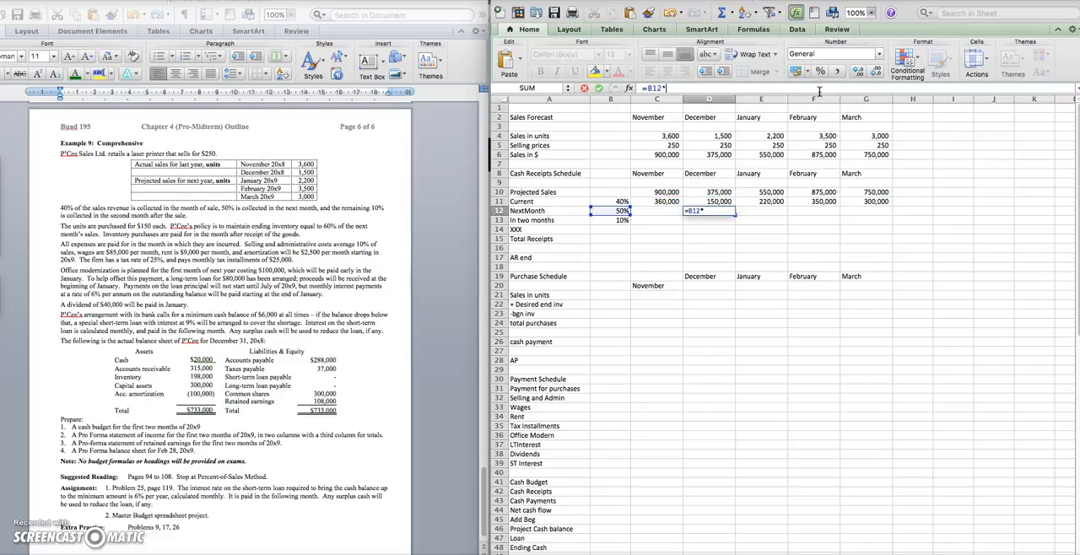
left_click(668, 192)
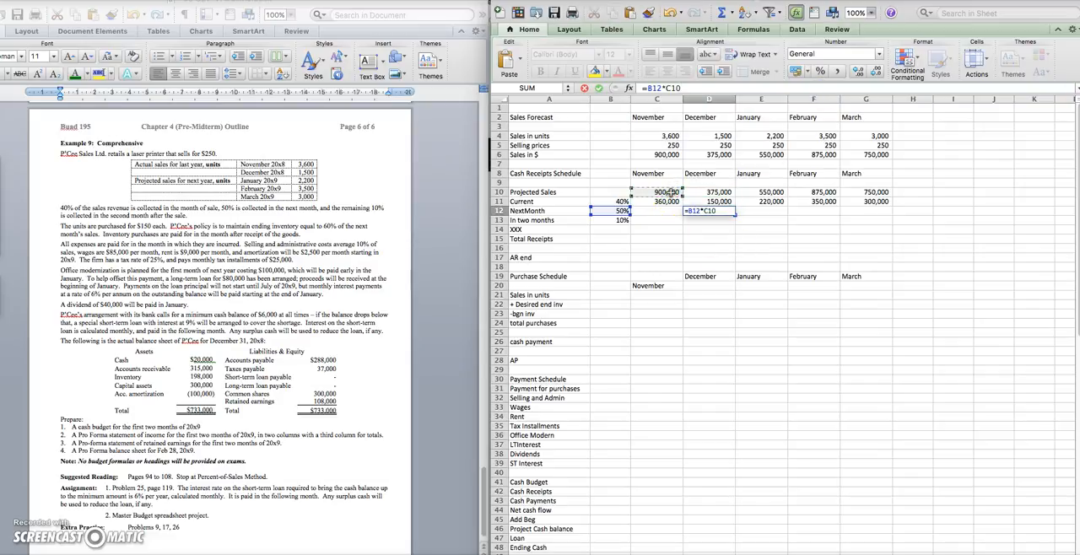
key("Return")
Make the rate reference in December's NextMonth formula absolute (=$B$12*C10)
left_click(728, 212)
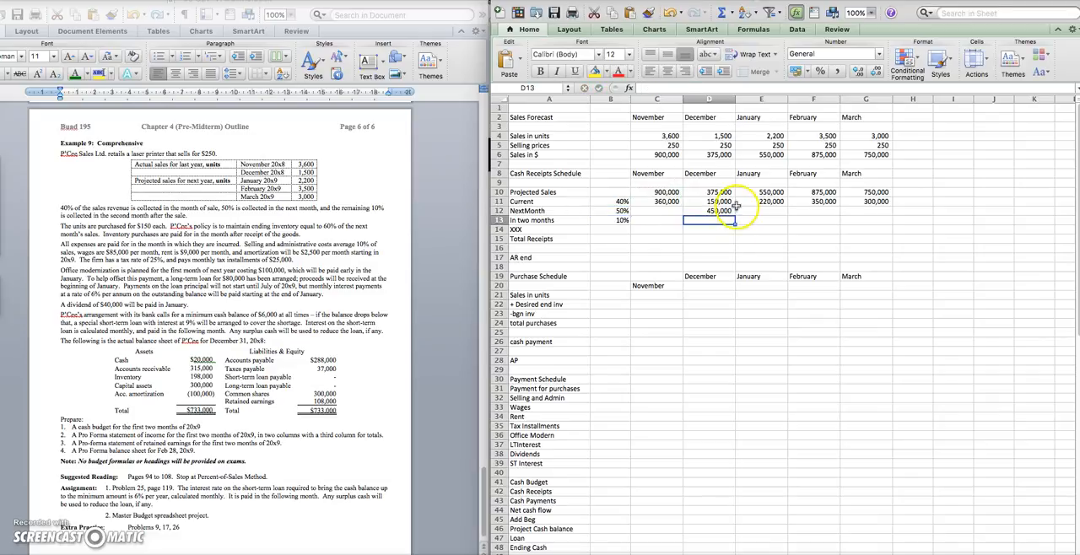
left_click(648, 88)
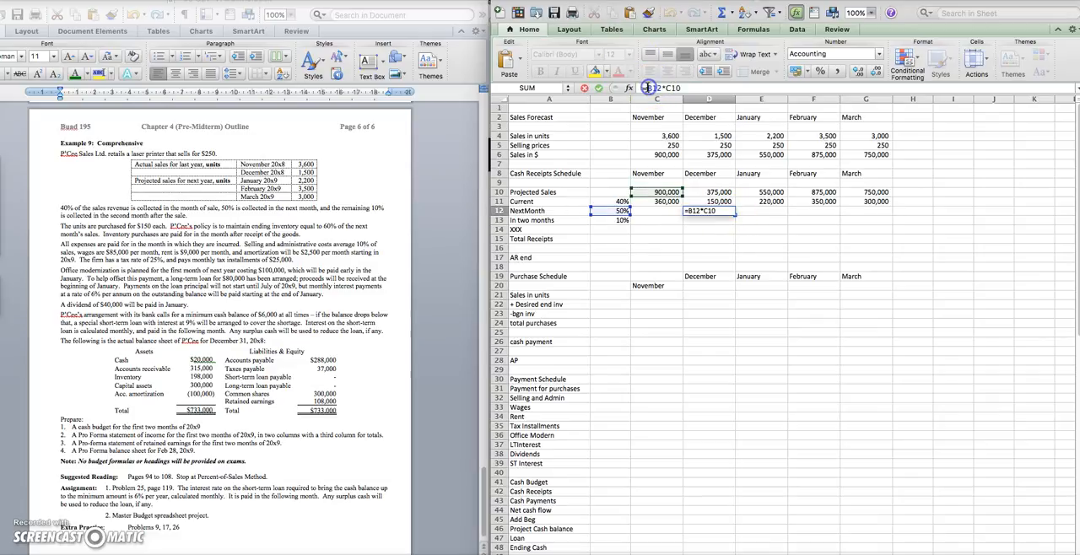
type("$B$")
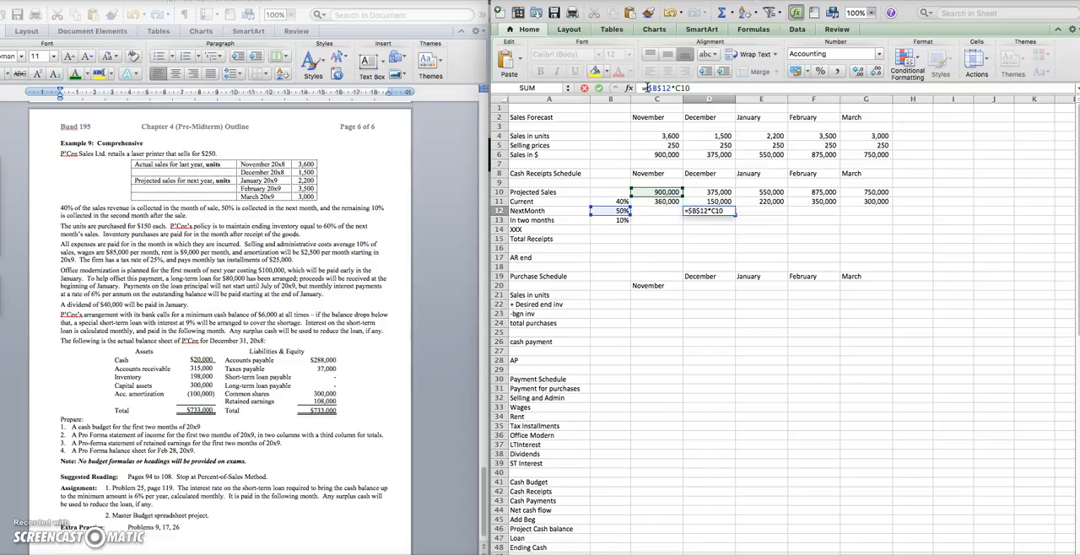
key("Return")
Fill December's NextMonth collections formula across January to March
left_click(719, 211)
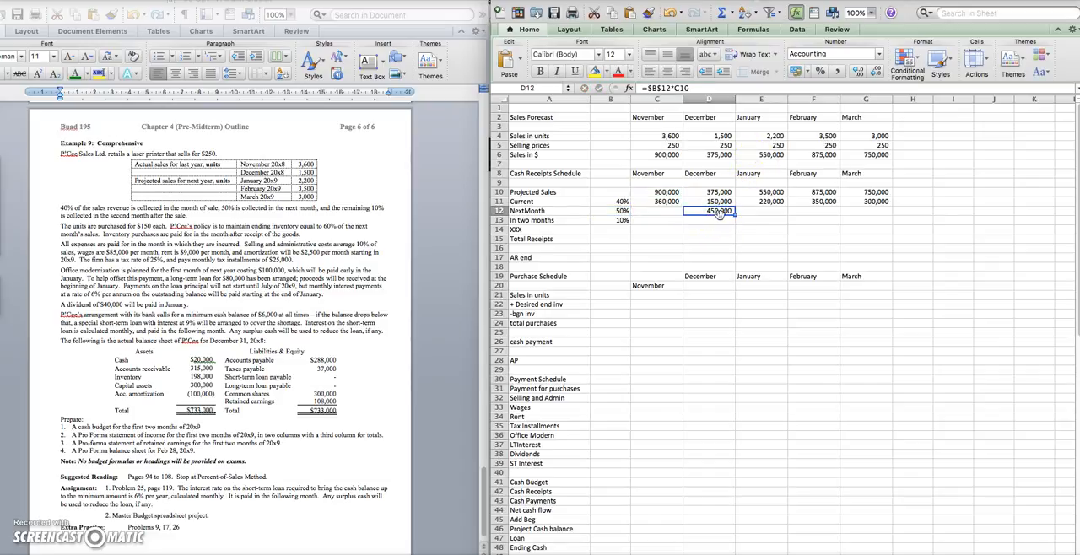
left_click_drag(735, 215, 883, 215)
left_click(765, 222)
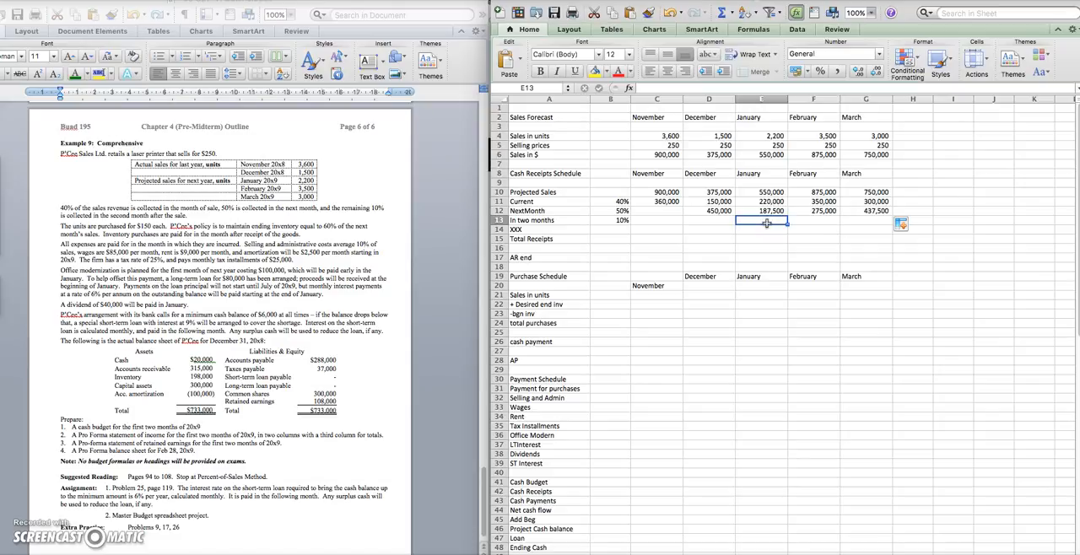
Calculate January's In two months collections in E13 as =$B$13*C10 and fill the formula across February and March
type("=")
left_click(615, 221)
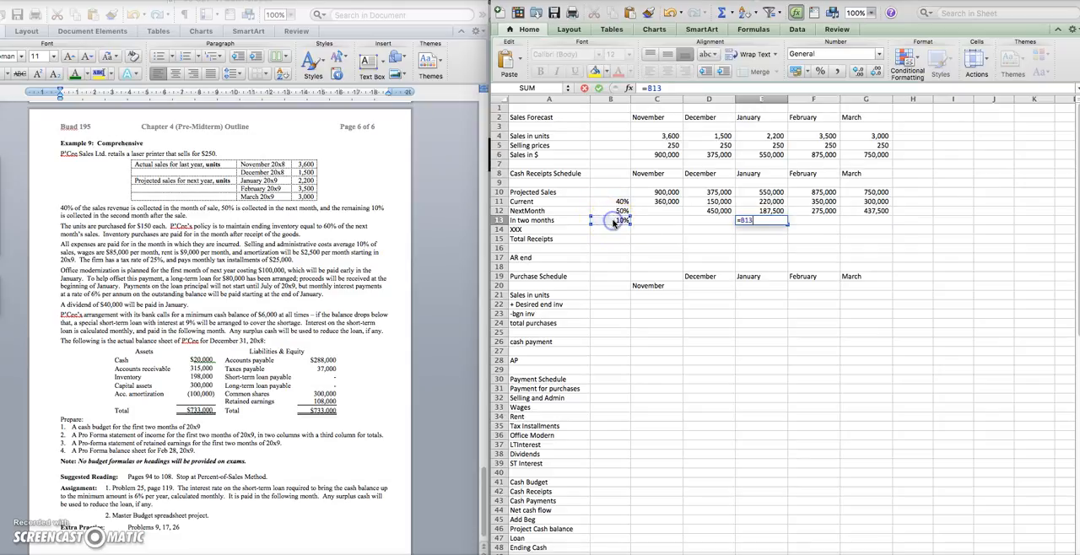
left_click(667, 193)
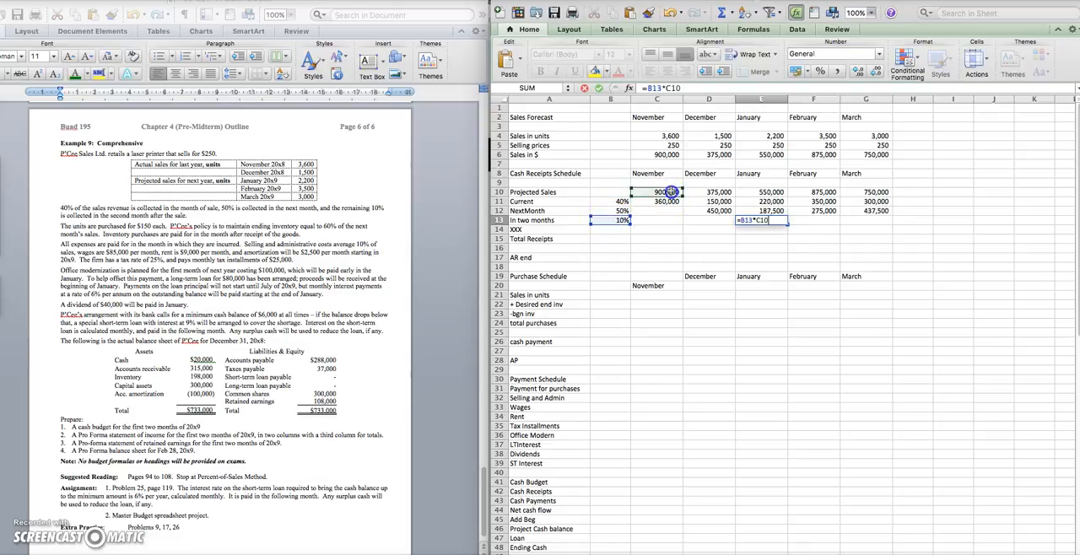
left_click(649, 88)
type("$B$")
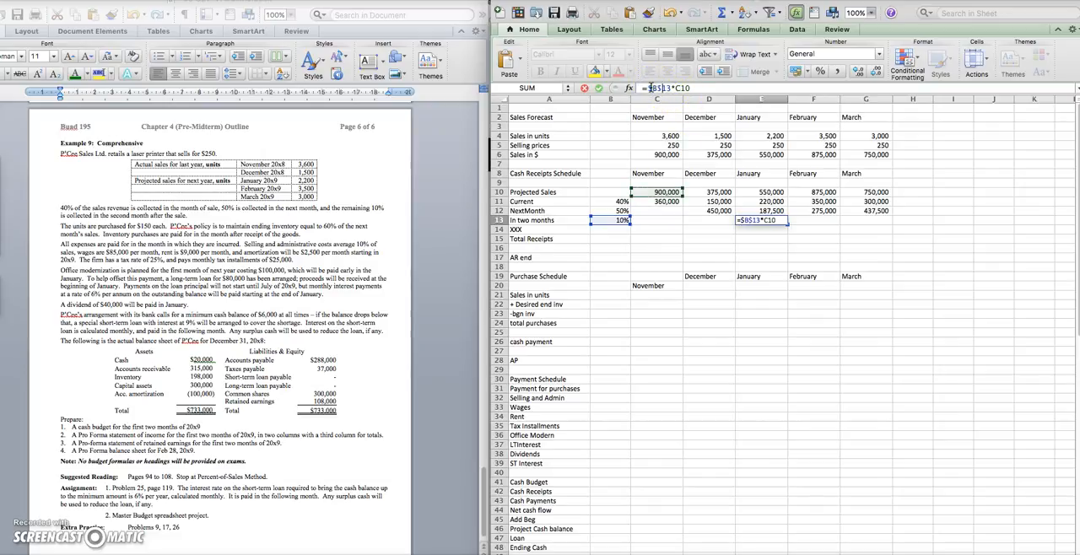
key("Return")
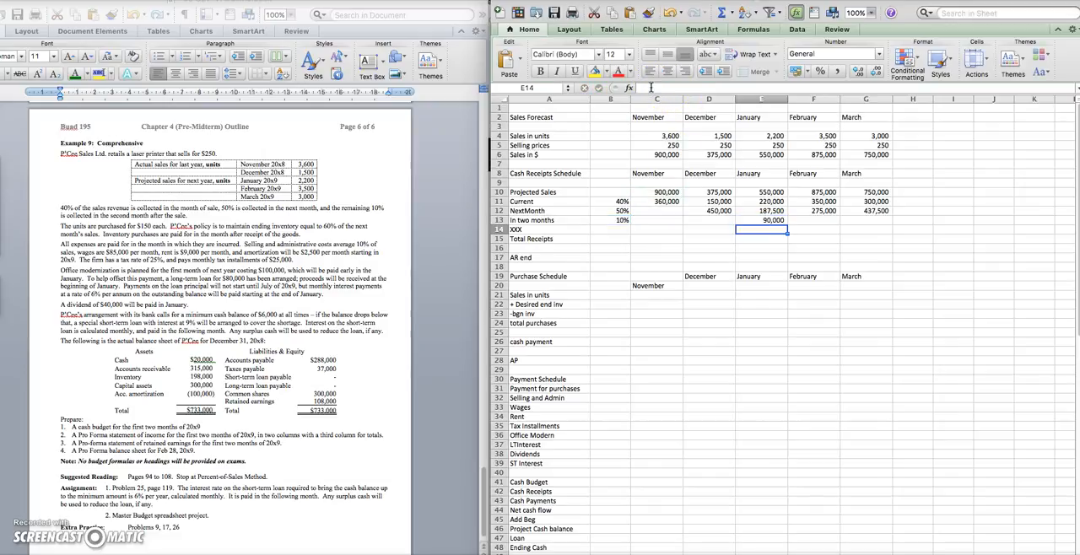
left_click(777, 220)
left_click_drag(788, 225, 878, 226)
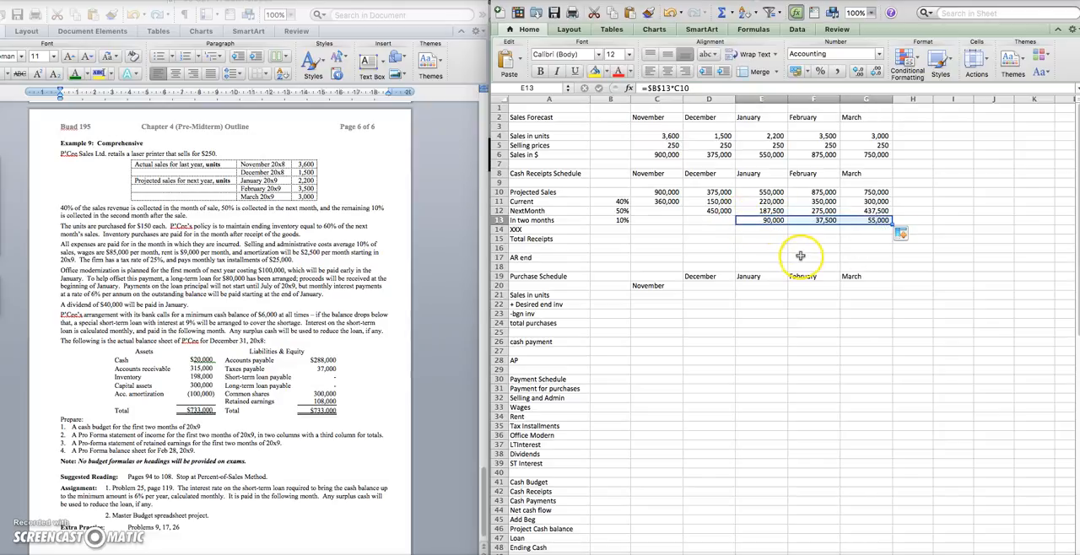
Replace the XXX label in A14 with Other - Loan and enter the 80000 loan proceeds for January
left_click(522, 229)
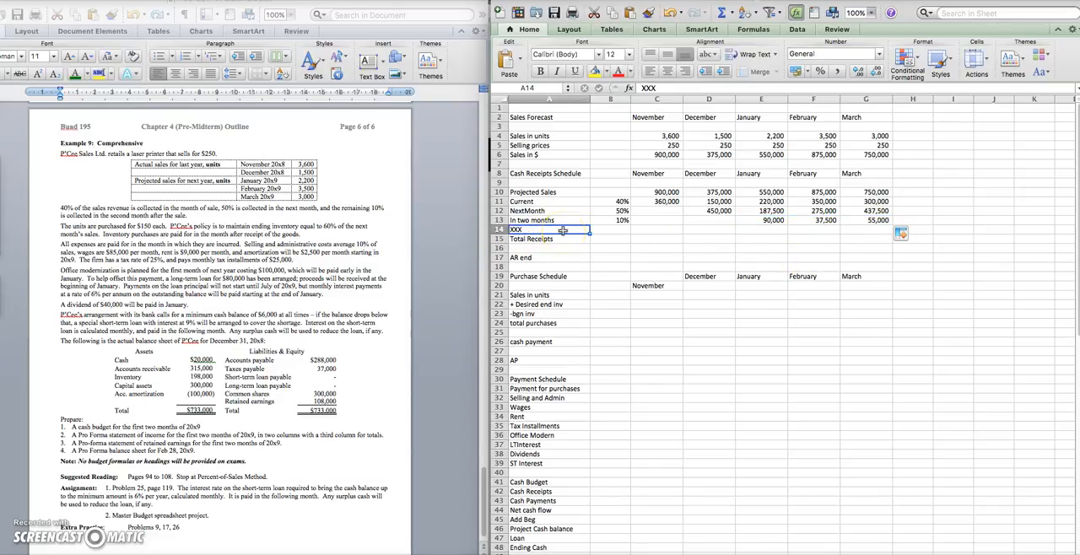
type("Oth")
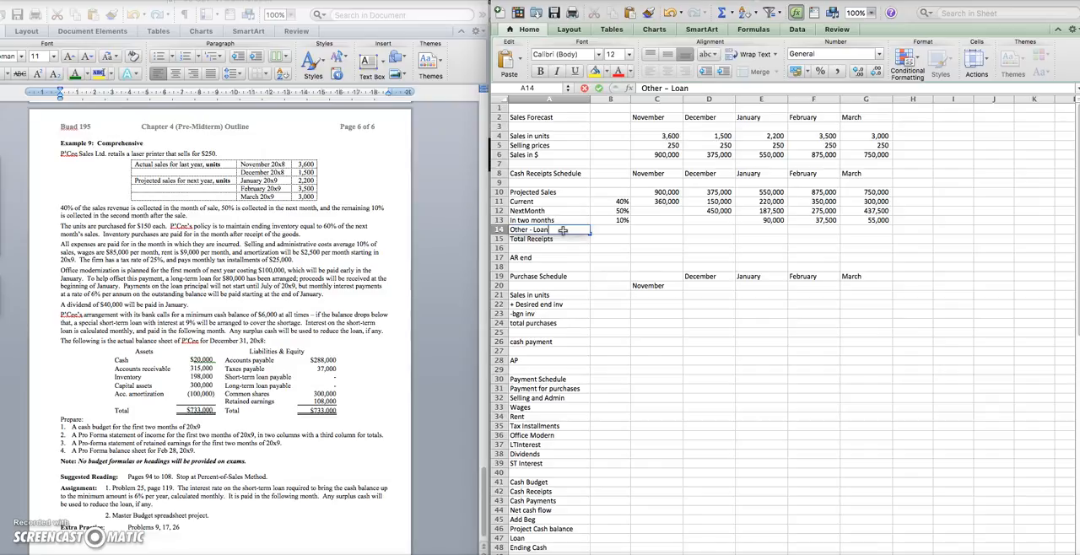
type("er – Loan")
key("Tab")
key("Tab")
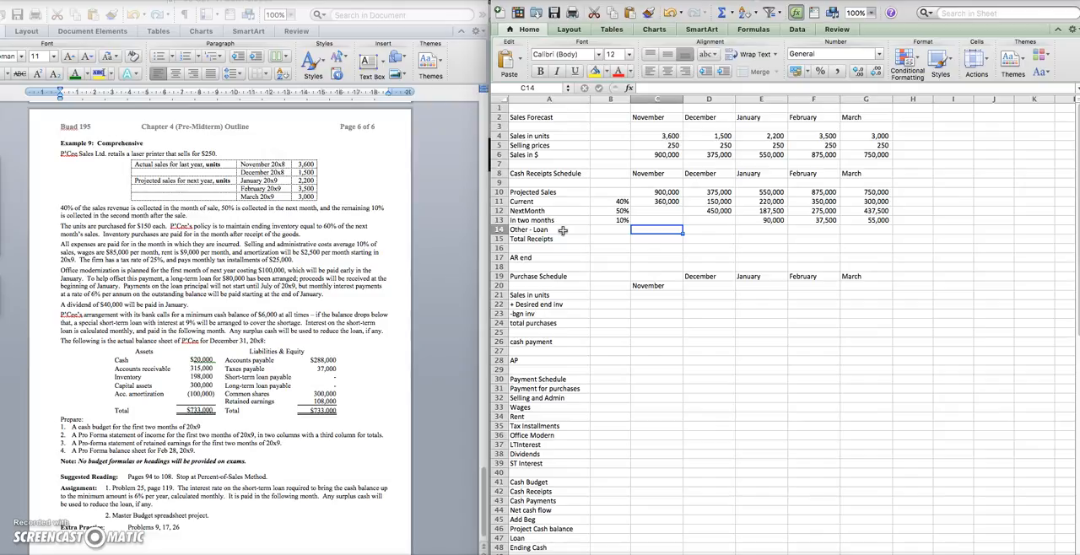
key("Tab")
key("Tab")
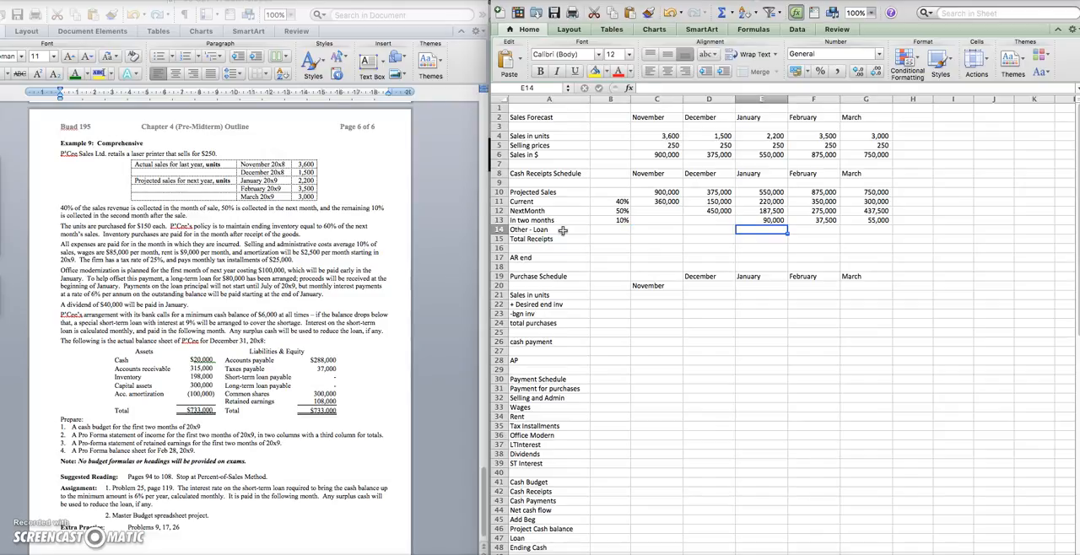
type("800")
key("Tab")
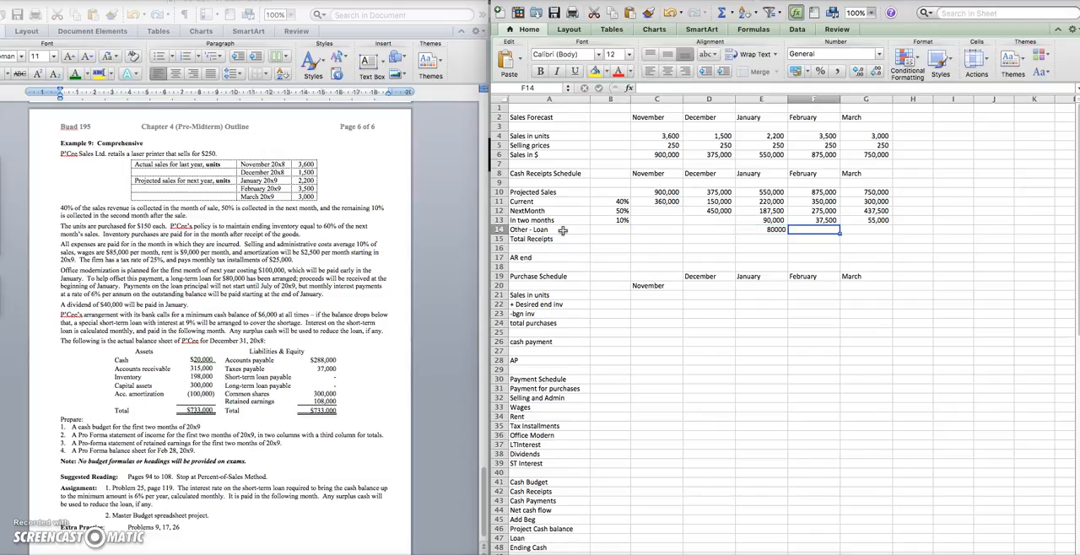
Total November's receipts in C15 with a SUM of C10:C14
left_click(671, 238)
type("=sum(")
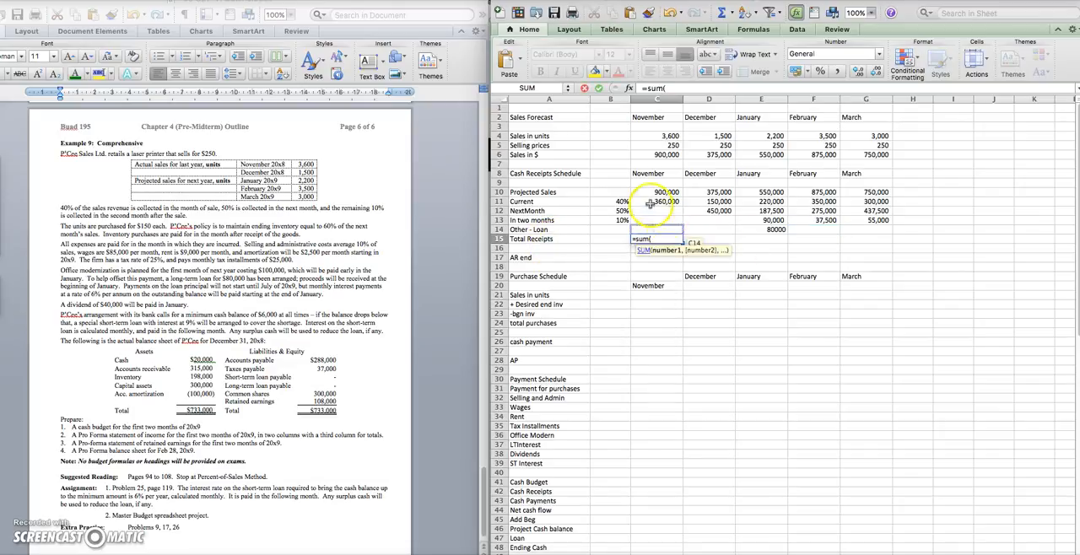
left_click_drag(662, 193, 663, 229)
key("Return")
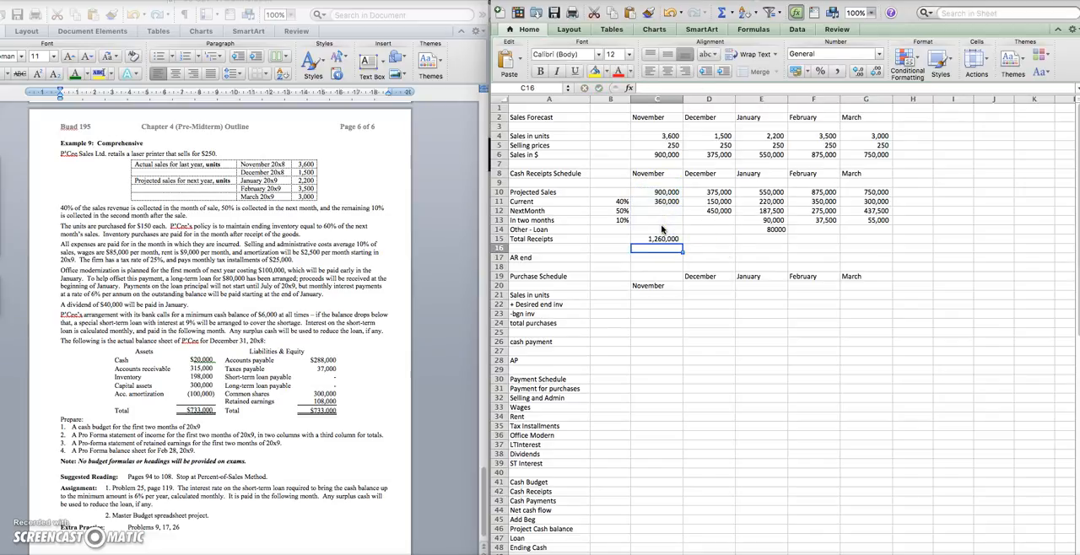
Change November's Total Receipts range to C11:C14, leaving out projected sales, and fill the formula across to March
left_click(663, 240)
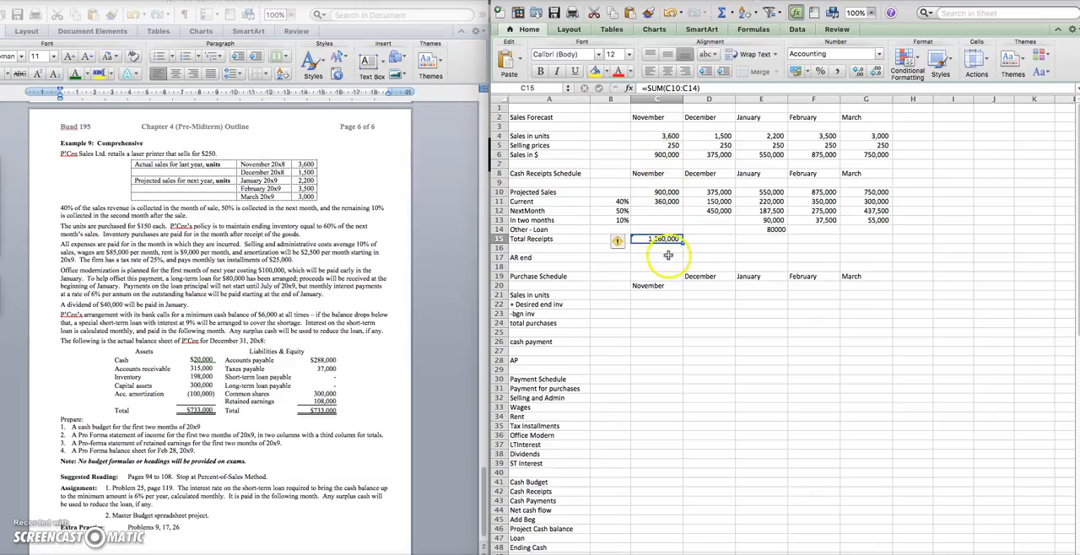
left_click(676, 88)
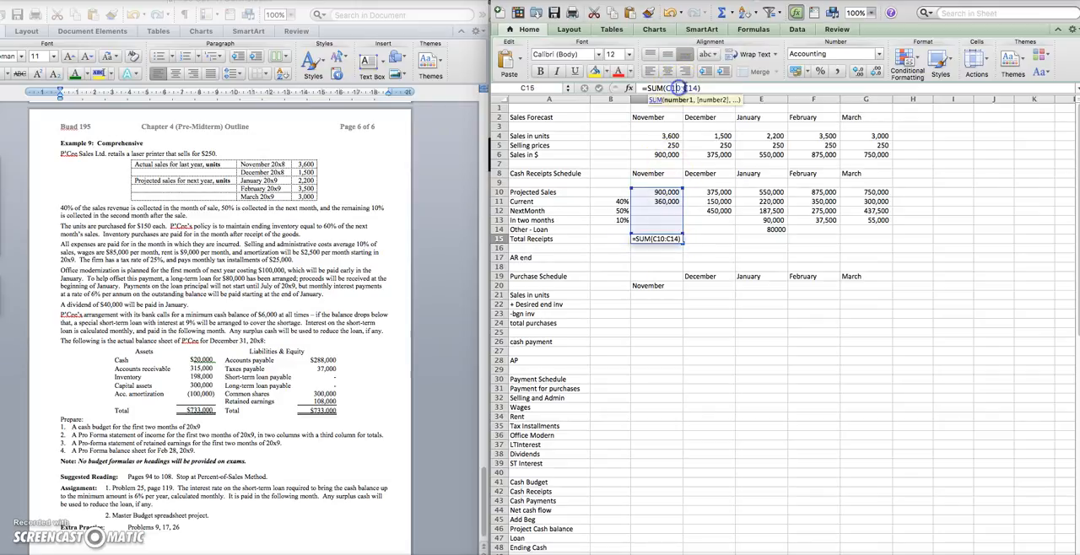
key("BackSpace")
type("1")
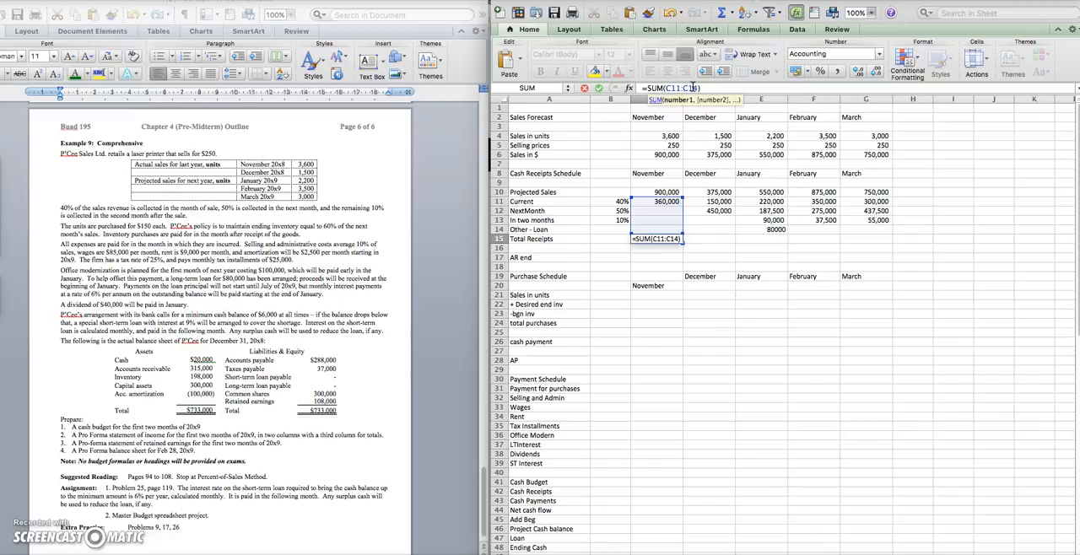
key("Return")
left_click(654, 240)
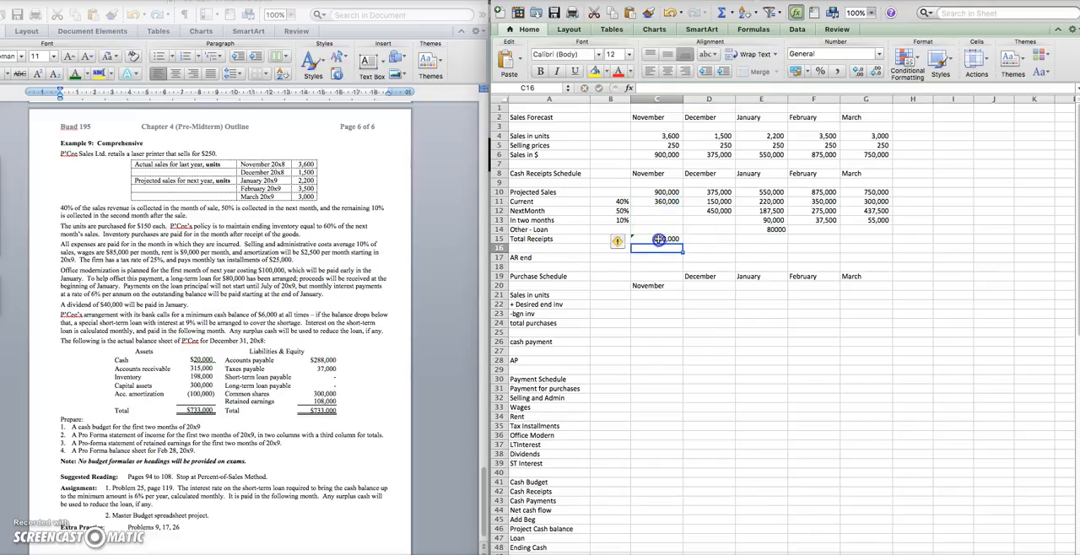
left_click_drag(682, 241, 879, 242)
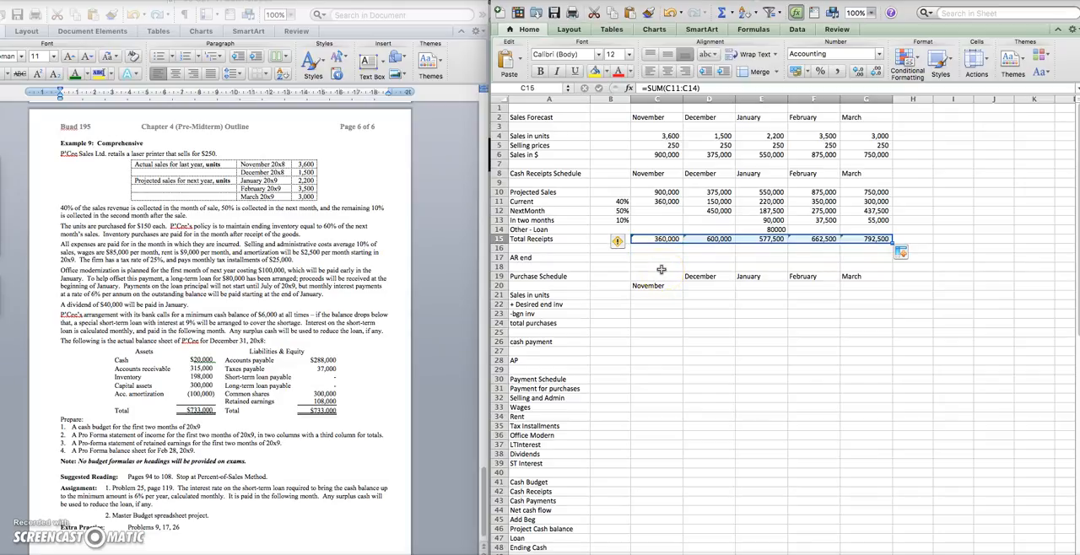
Calculate February's ending accounts receivable in F17 as projected sales less current collections, =(F10-F11)
left_click(823, 254)
type("=(")
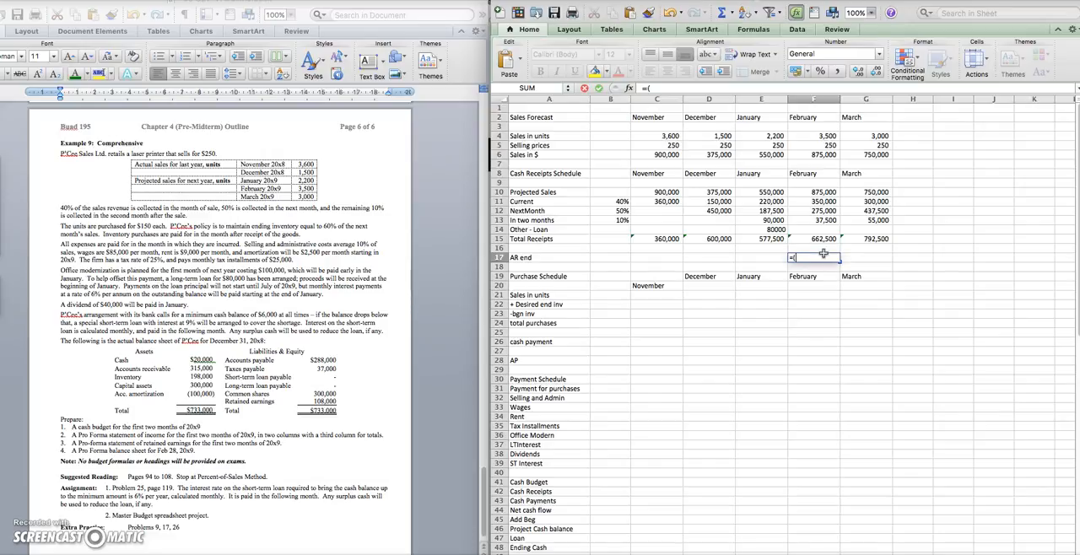
left_click(827, 192)
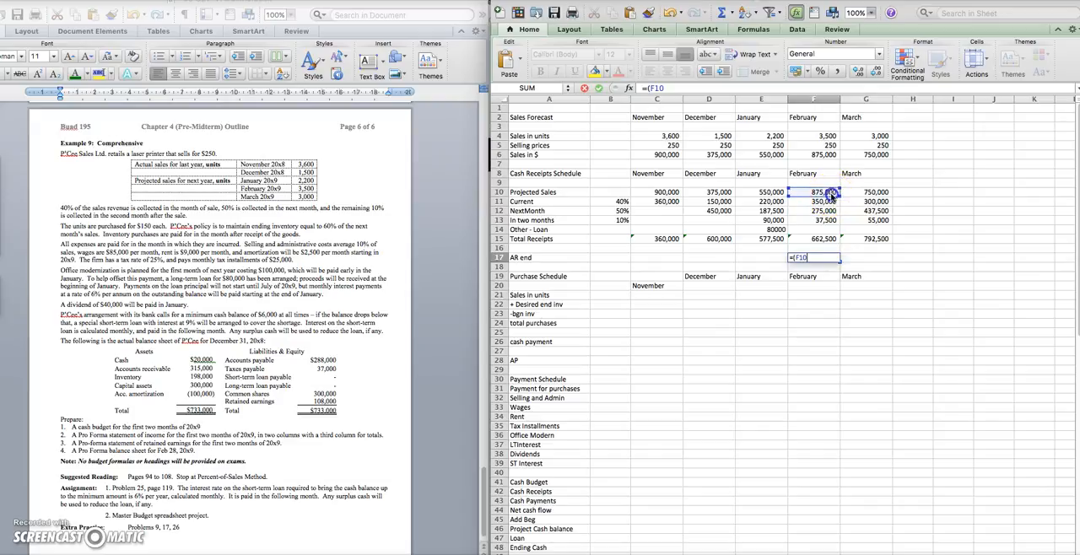
type("-")
left_click(832, 201)
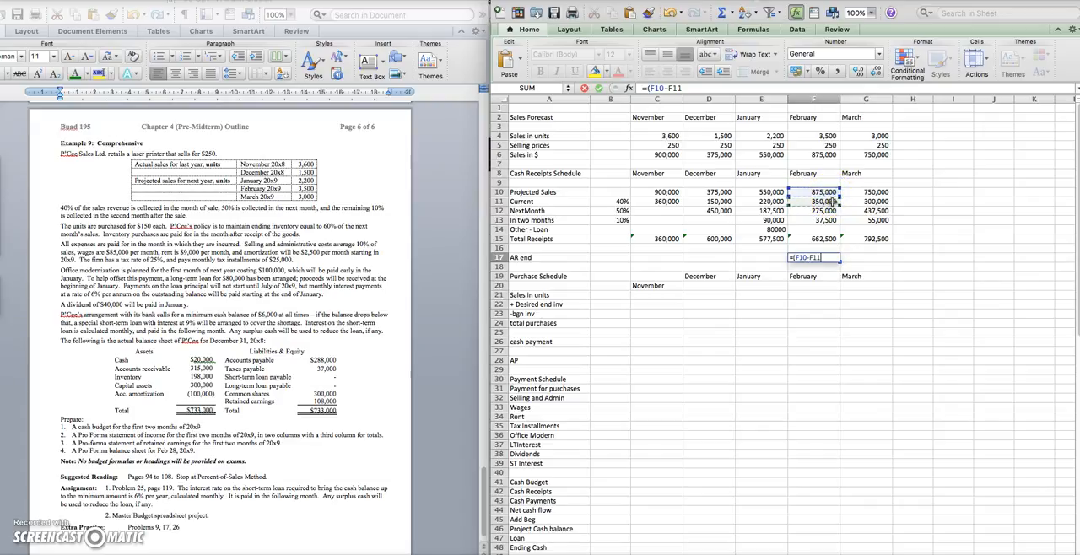
type(")")
key("Return")
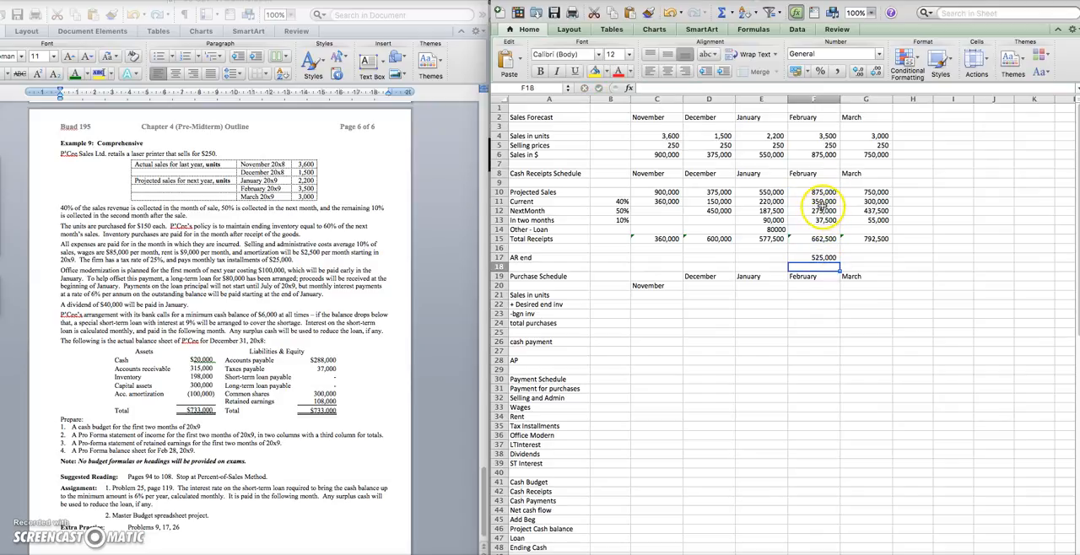
Add March's In two months collections to February's AR end formula, making it =(F10-F11)+G13
left_click(817, 257)
left_click(686, 88)
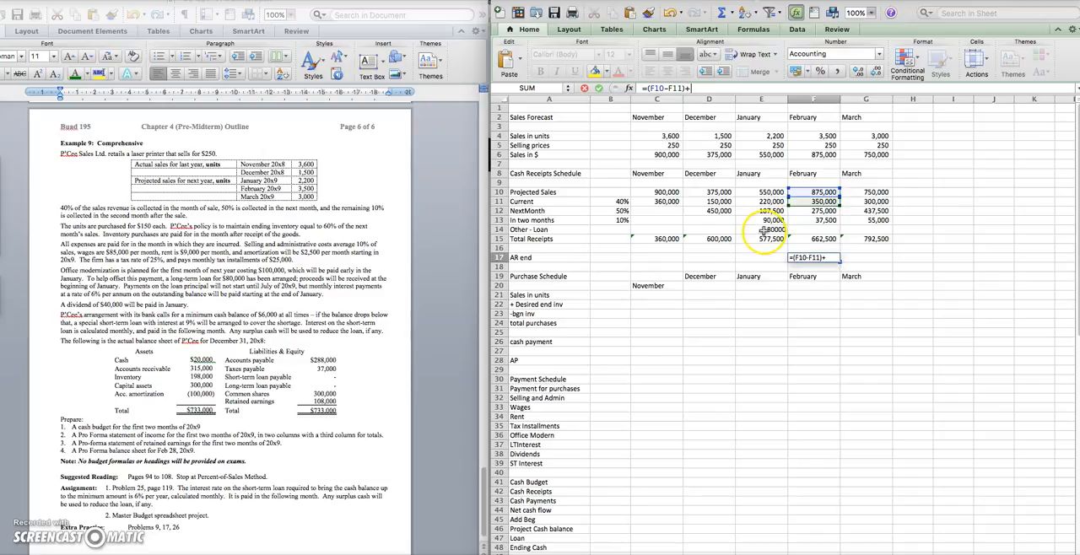
left_click(865, 222)
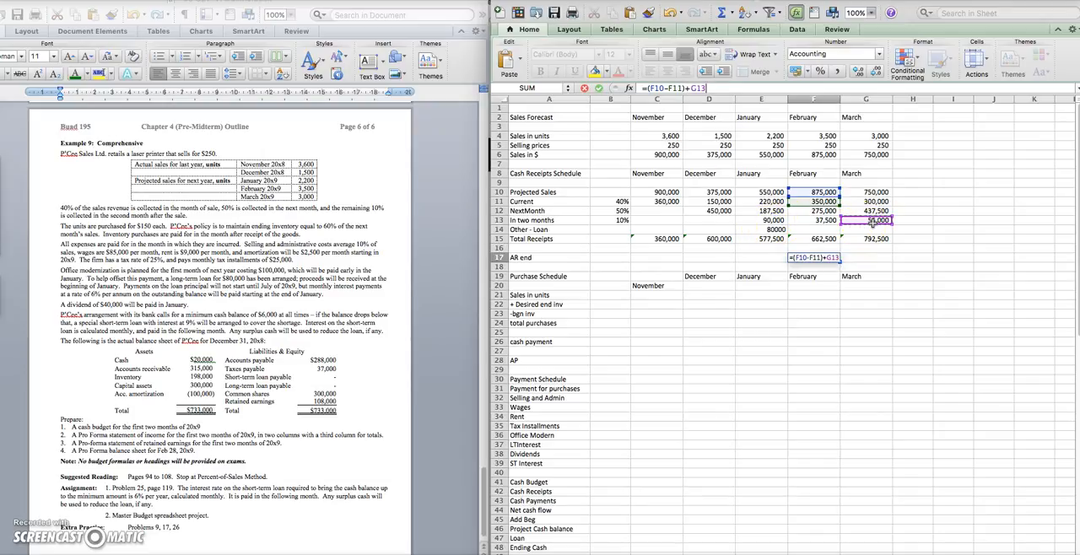
key("Return")
Move the misplaced November heading from C20 up to C19, in line with the other Purchase Schedule months
left_click(787, 277)
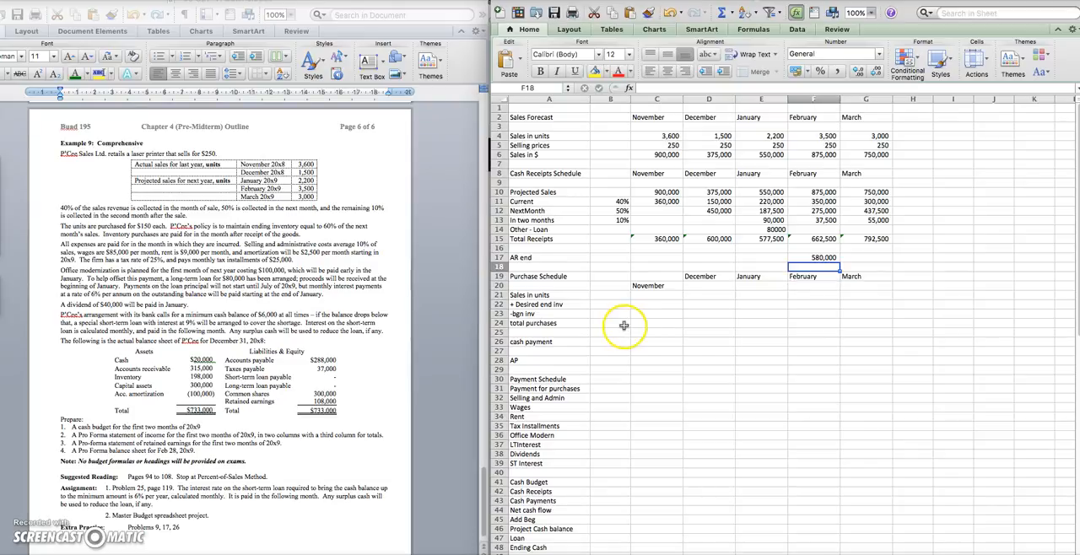
left_click(651, 287)
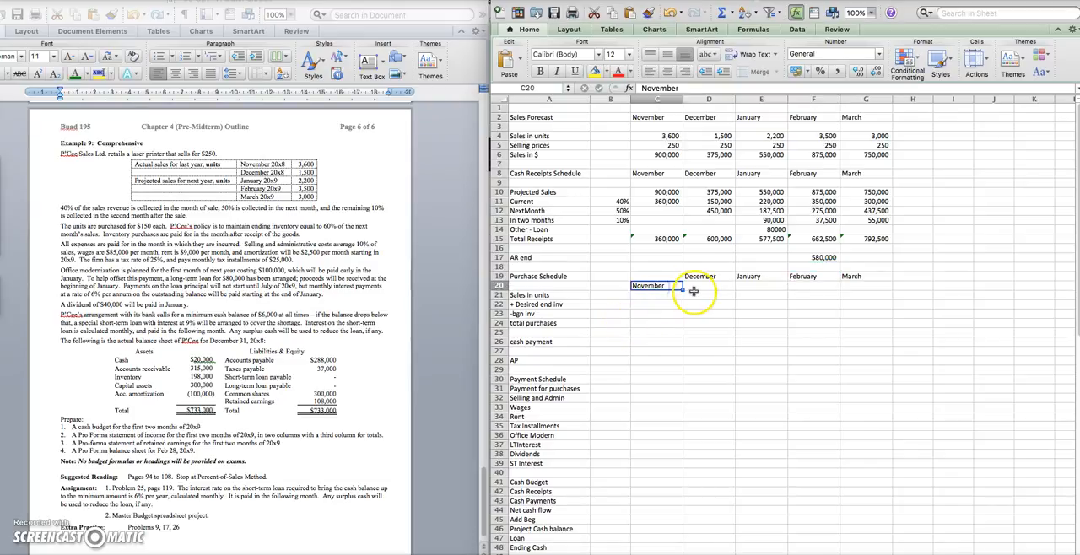
left_click_drag(631, 285, 633, 275)
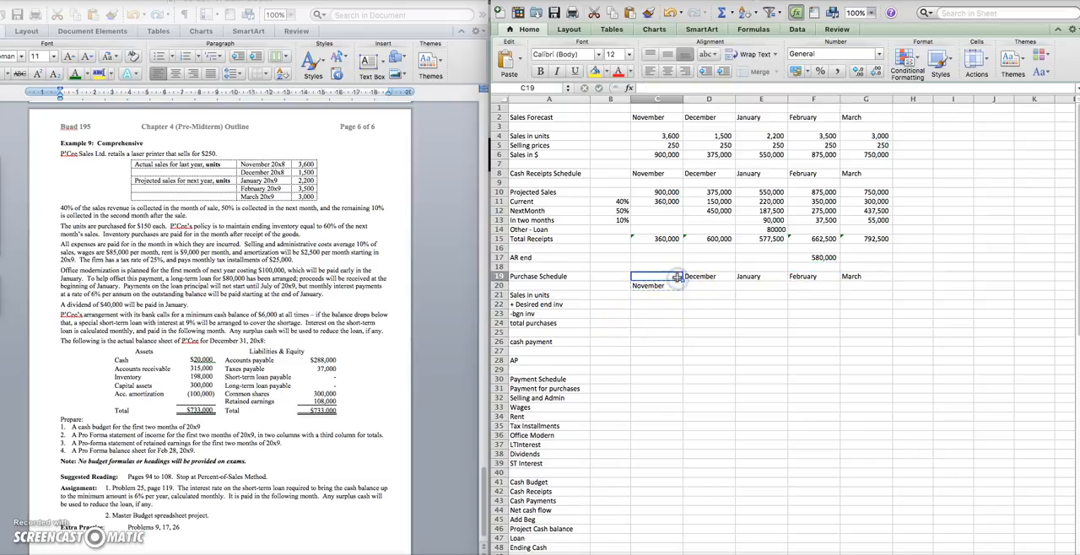
Copy the November to March sales in units from the Sales Forecast into row 21 of the Purchase Schedule
left_click(668, 294)
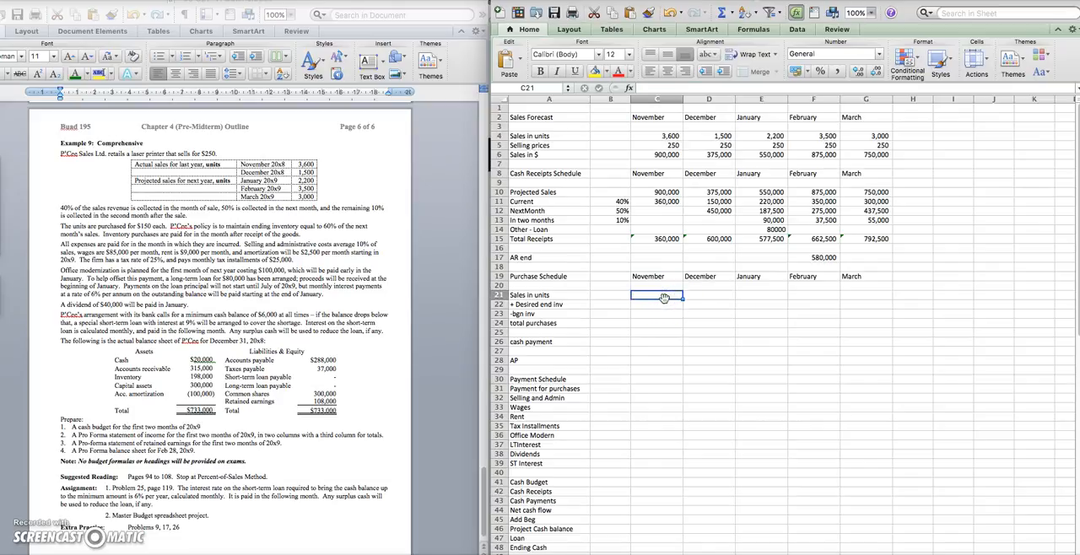
left_click_drag(672, 137, 869, 140)
key("super+c")
left_click(664, 296)
key("super+v")
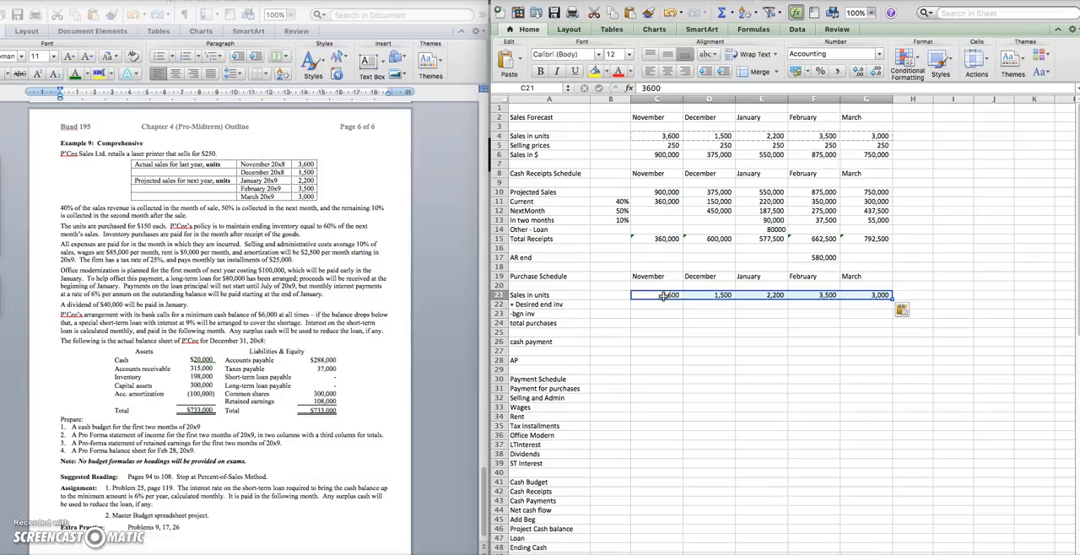
Calculate November's desired ending inventory in C22 as 60% of December's unit sales (=.6*D21)
left_click(659, 304)
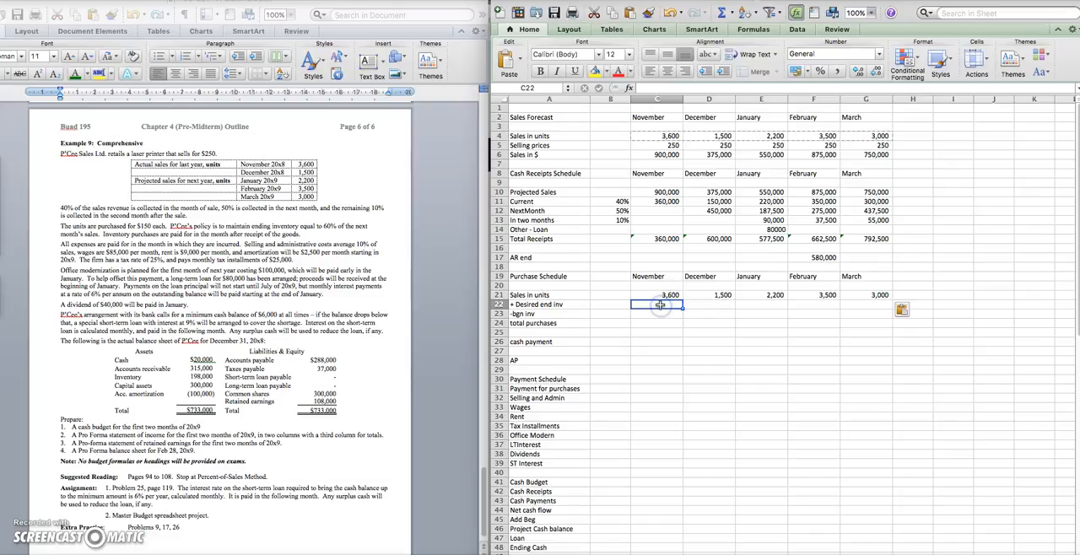
type("=.6")
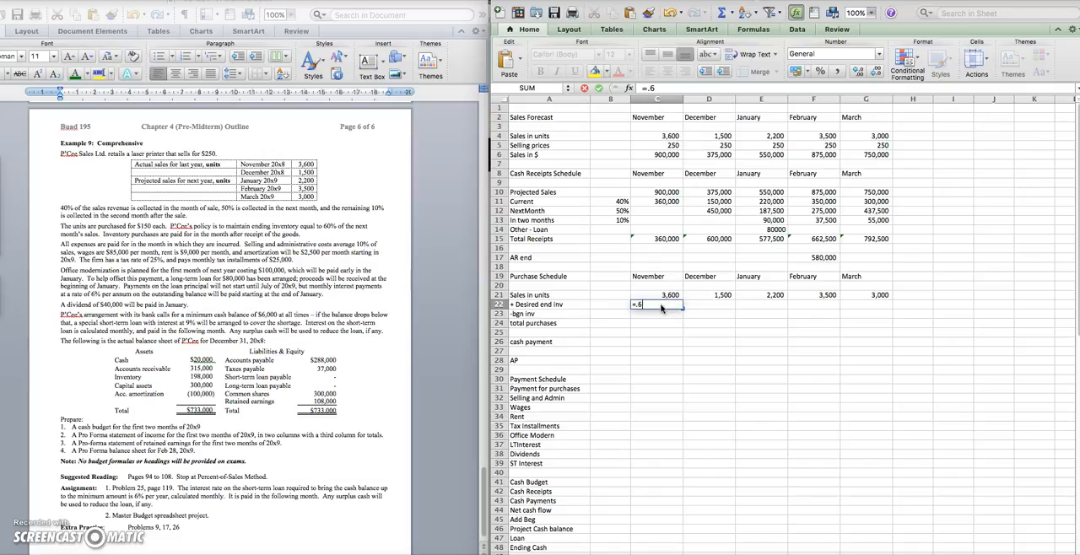
left_click(719, 288)
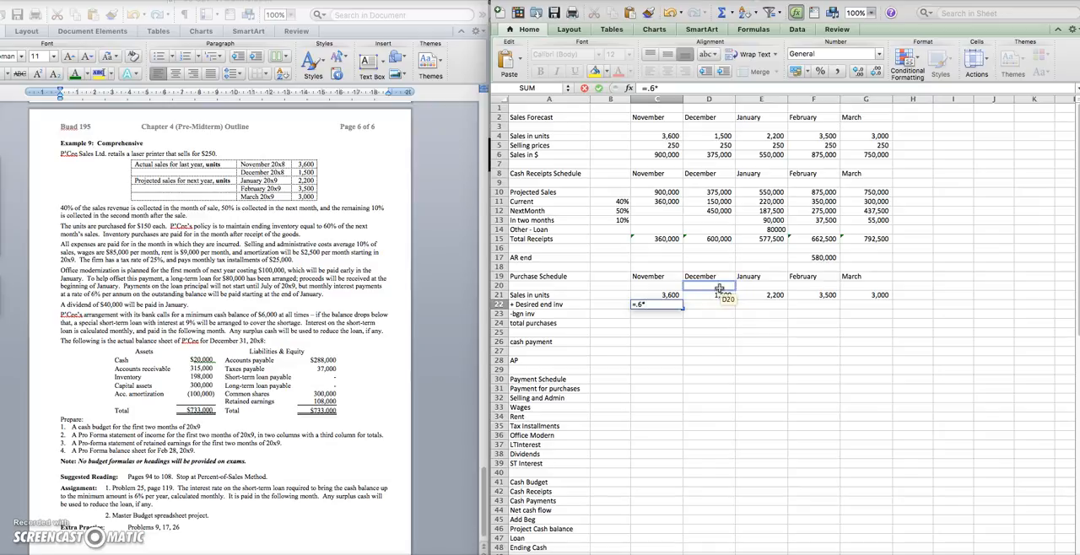
type("*")
left_click(717, 295)
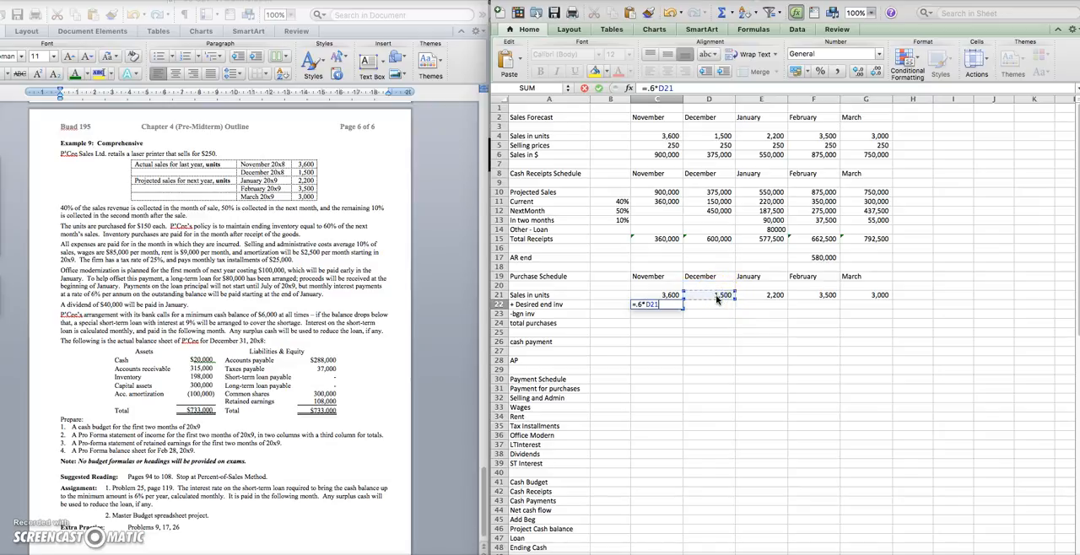
left_click(714, 297)
key("Return")
Fill November's desired ending inventory formula across December to March
left_click(665, 311)
left_click(666, 305)
left_click_drag(682, 309, 878, 311)
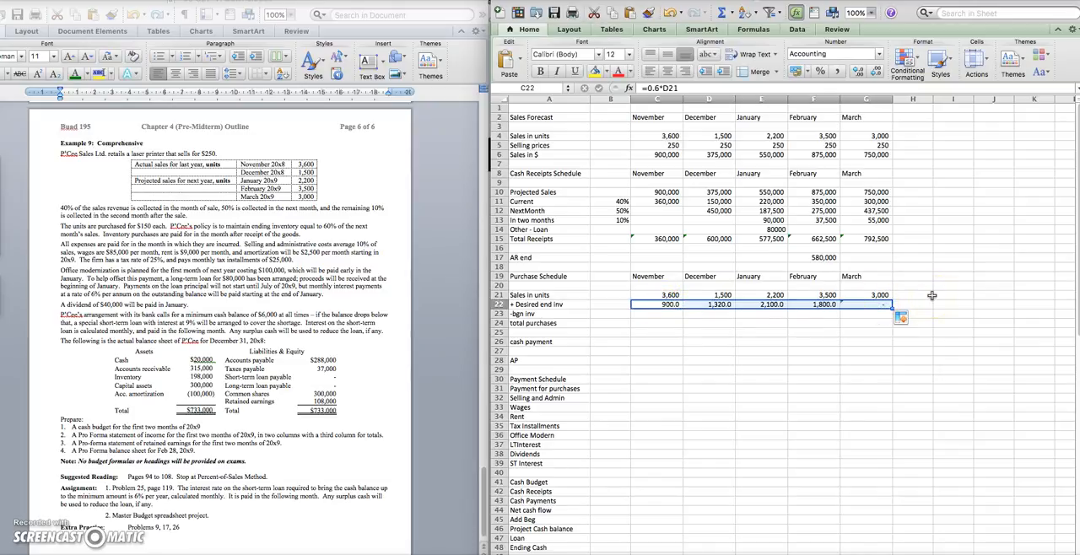
Calculate November's beginning inventory in C23 as 60% of November's unit sales (=.6*C21) and fill it across to March
left_click(656, 313)
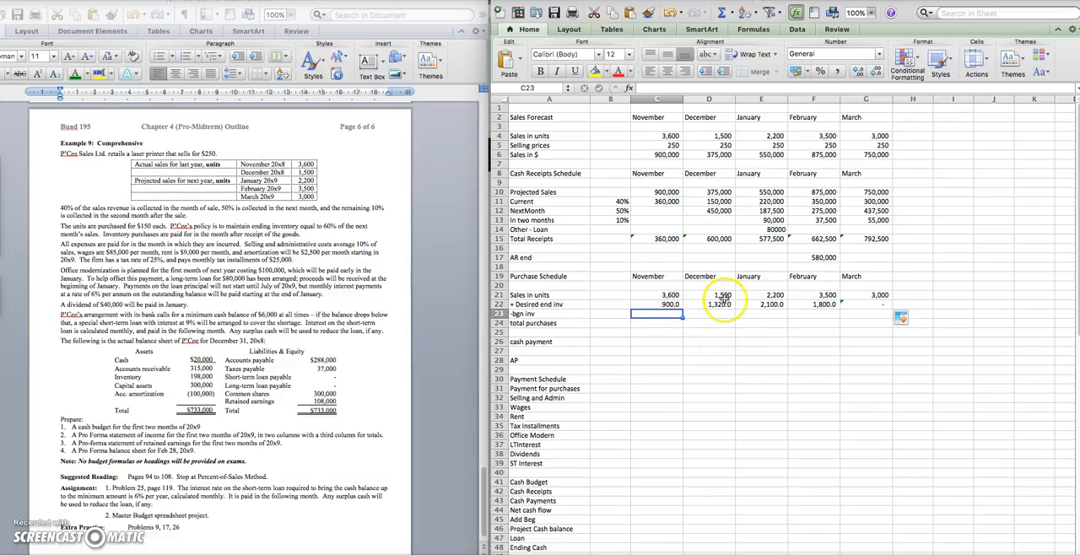
type("=")
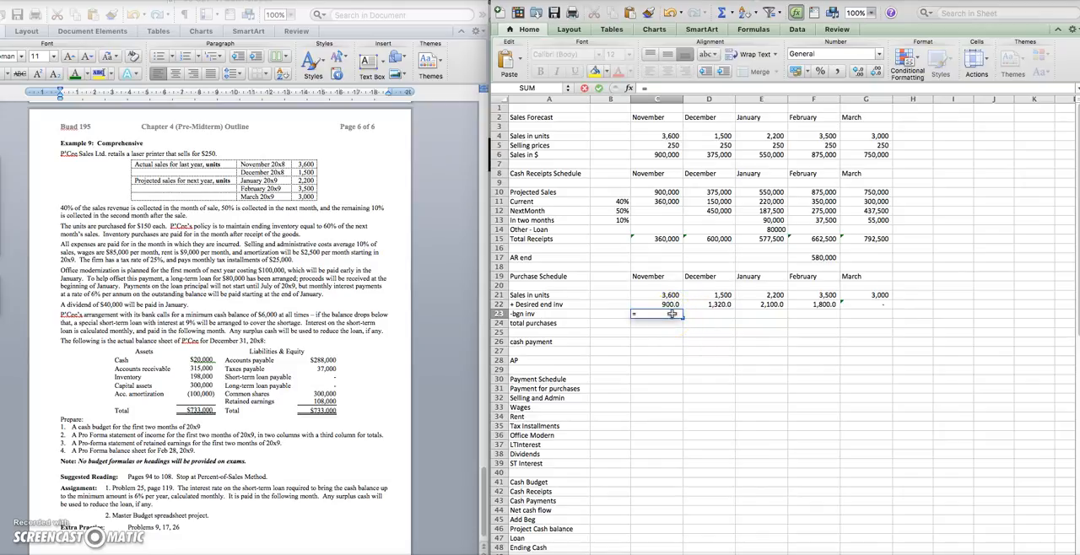
type(".6*")
left_click(665, 296)
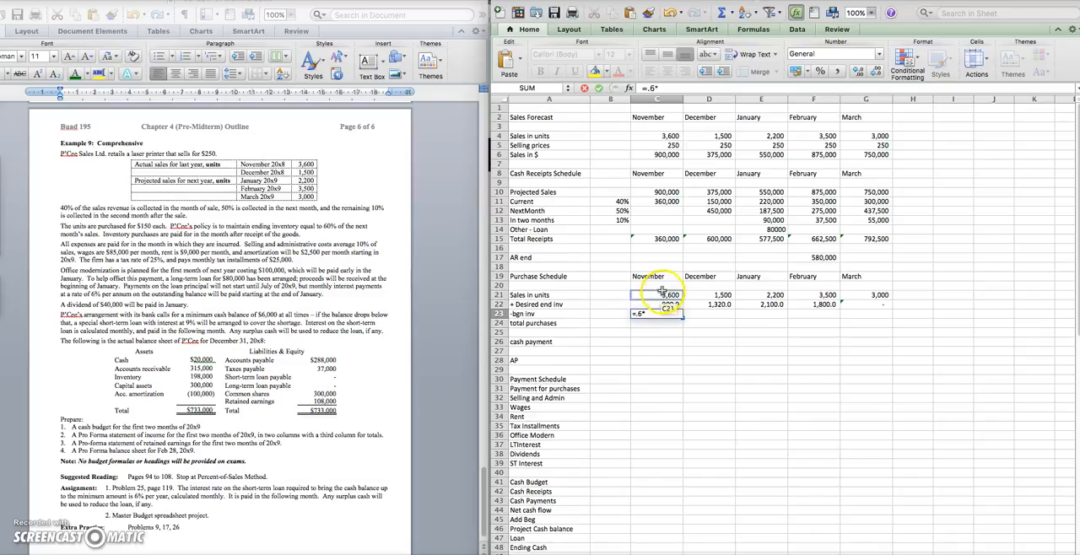
key("Return")
left_click(676, 316)
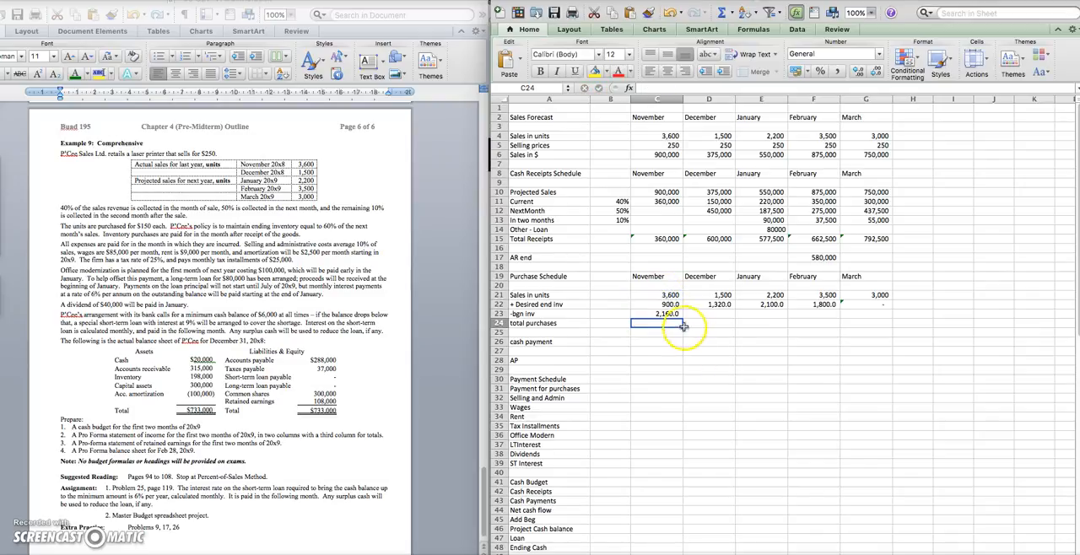
left_click_drag(682, 318, 880, 316)
Calculate November's total purchases in C24 as sales plus ending inventory minus beginning inventory (=C21+C22-C23) and fill it across to March
left_click(658, 323)
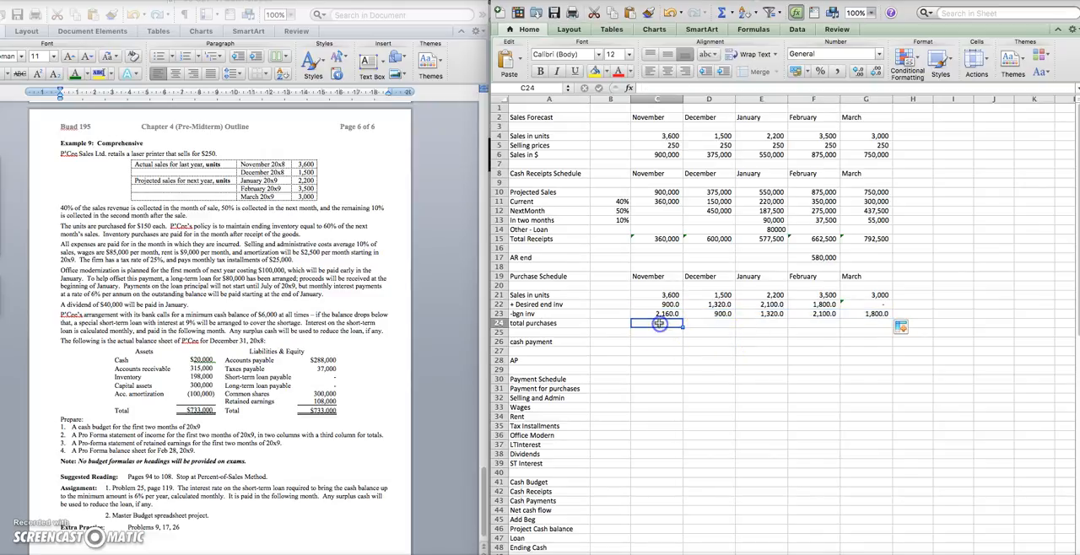
type("=")
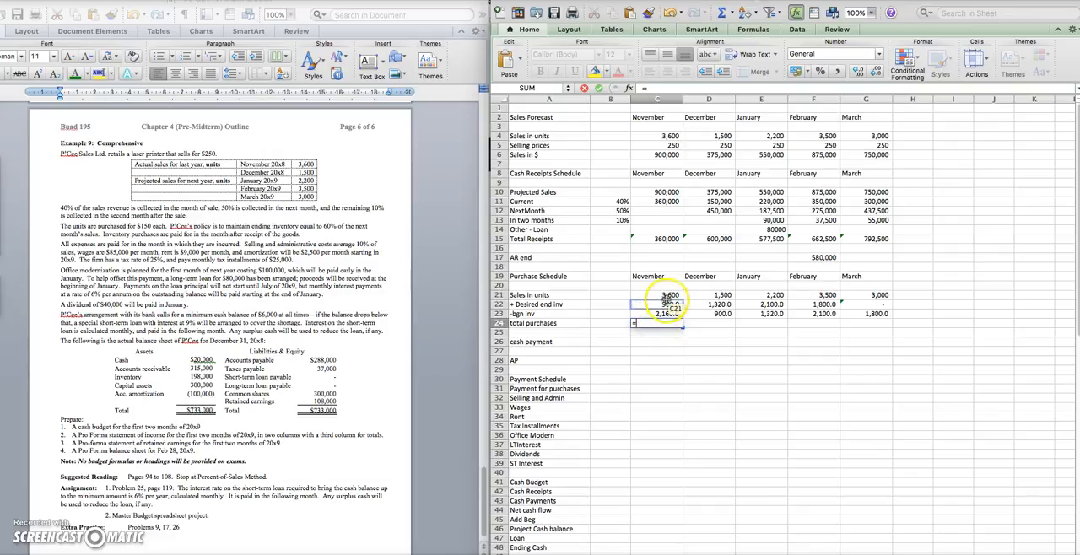
left_click(669, 295)
type("+")
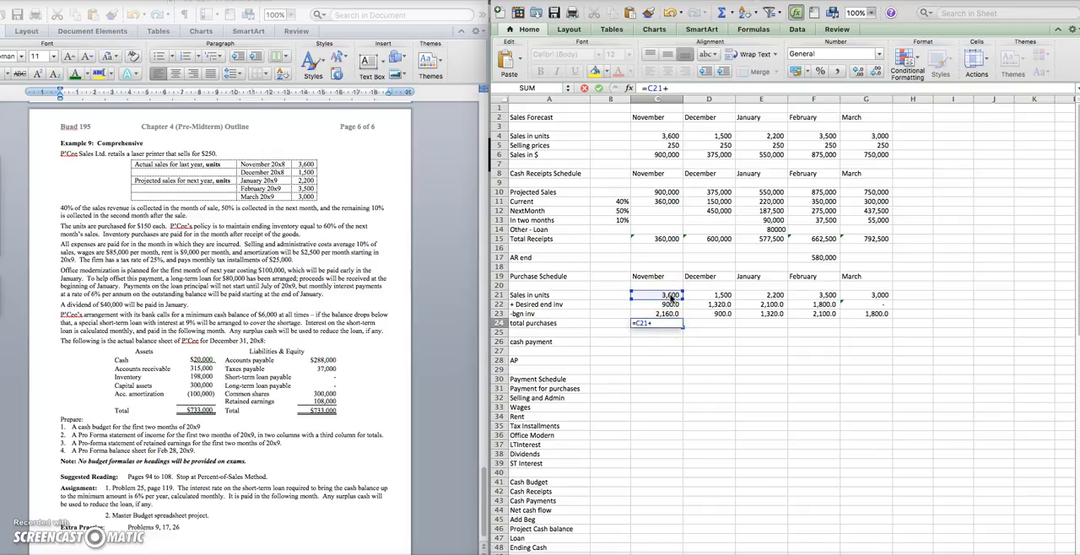
left_click(671, 306)
type("-")
left_click(670, 313)
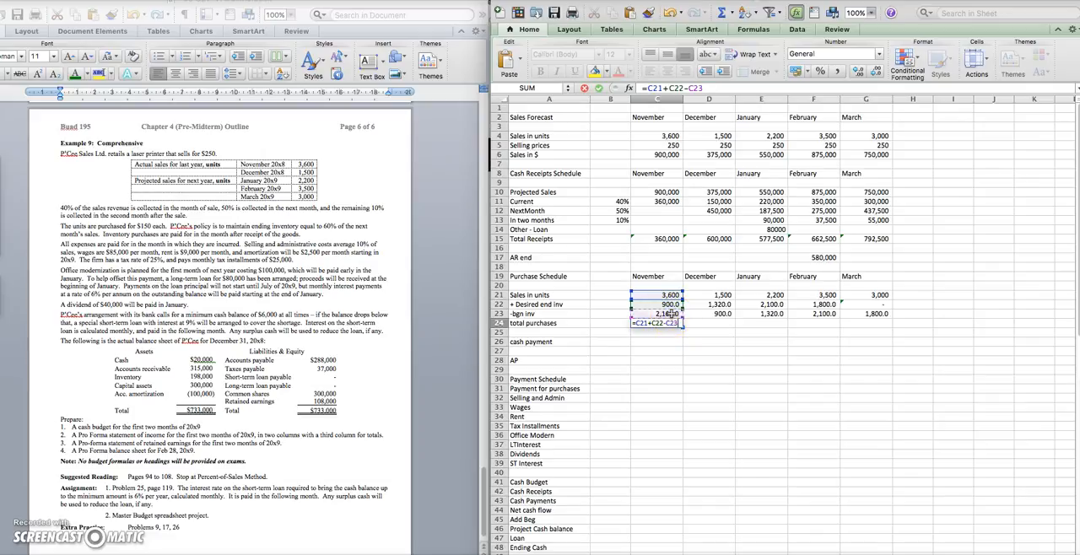
key("Return")
left_click(668, 324)
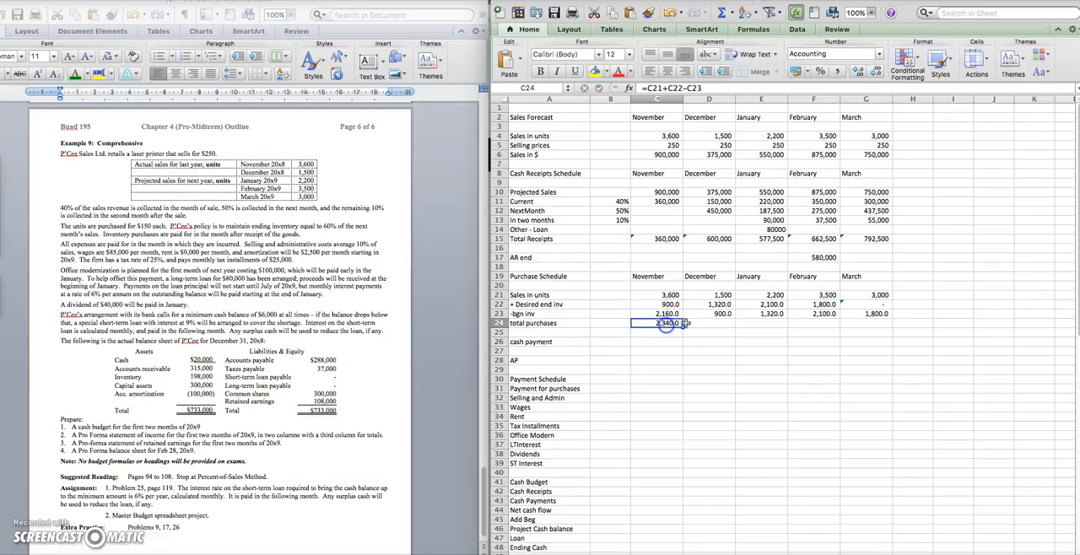
left_click_drag(682, 328, 893, 329)
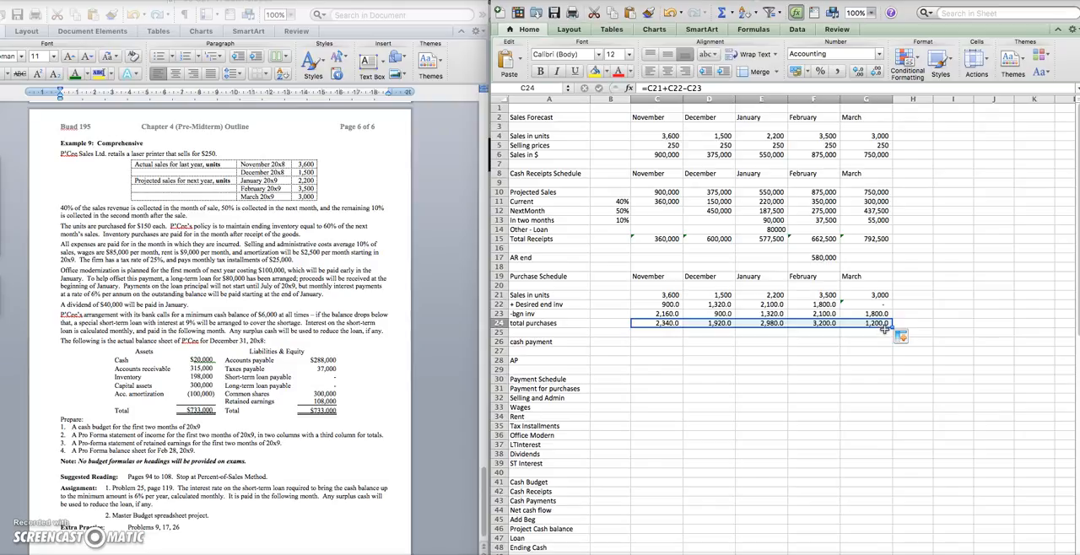
Calculate February's cash payment in F26 as January's total purchases times the $150 unit cost (=E24*150)
left_click(804, 351)
left_click(807, 342)
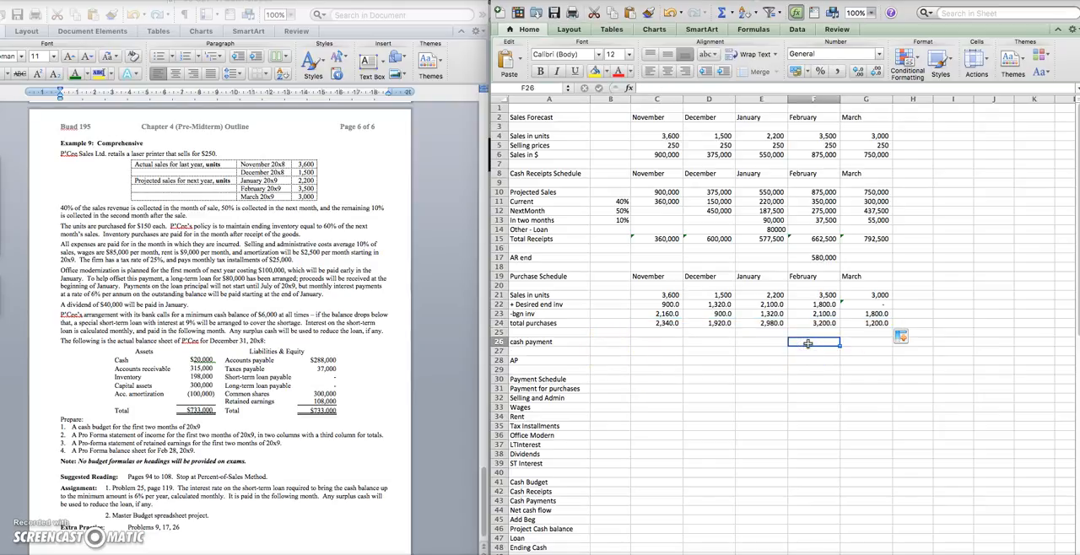
type("=")
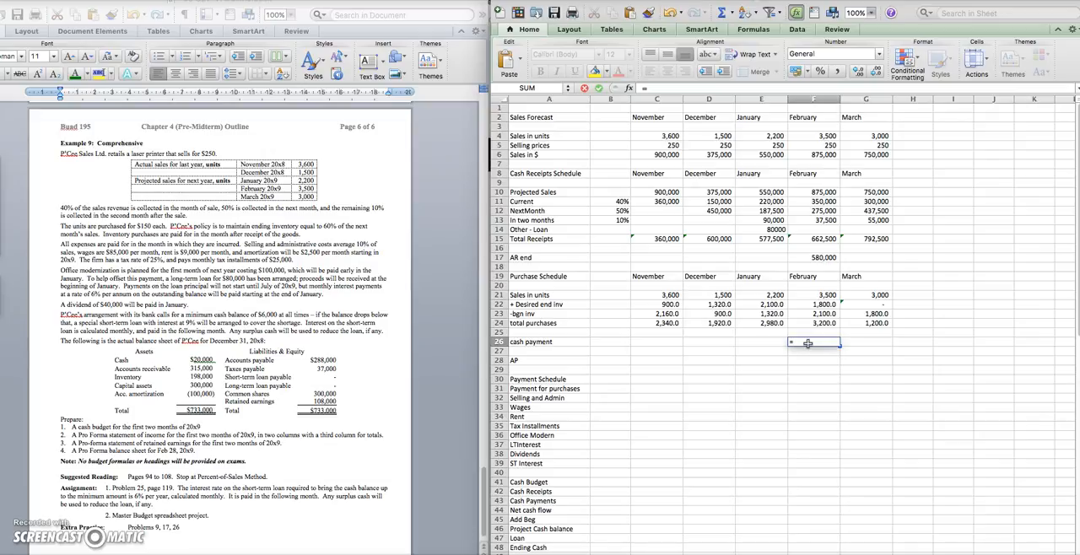
left_click(774, 324)
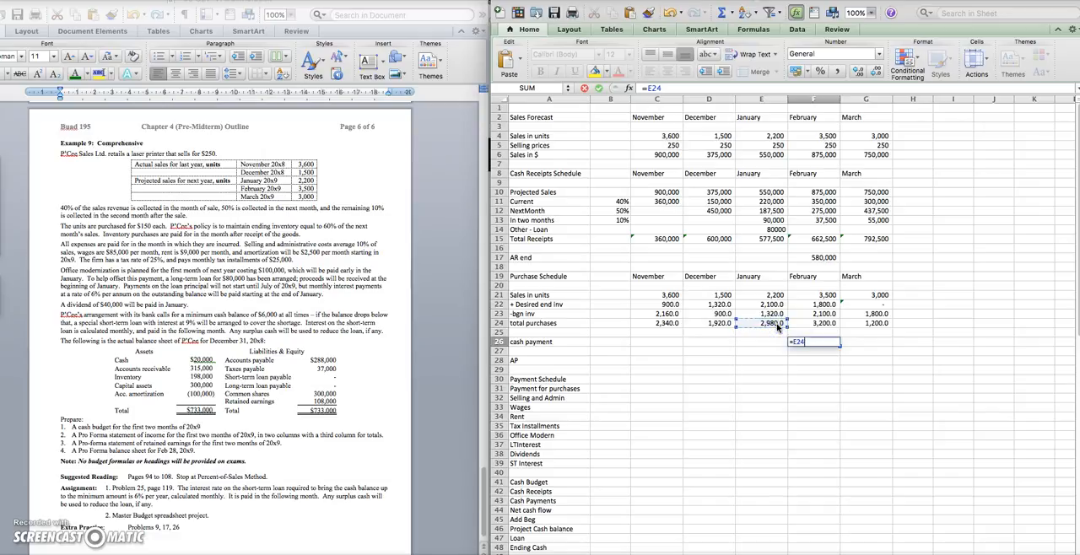
type("*150")
Copy February's cash payment formula across November to March in C26:G26
left_click(827, 342)
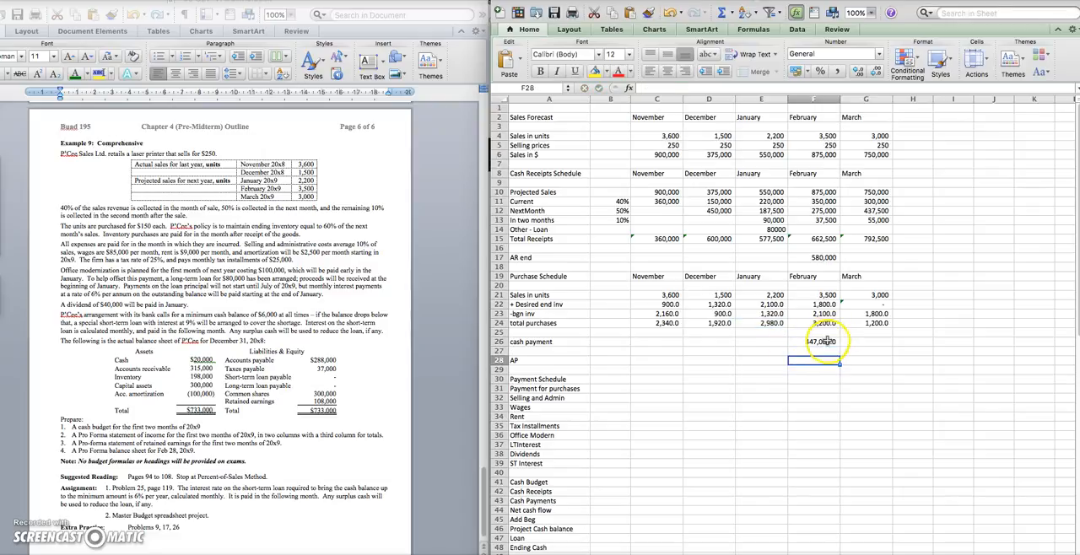
left_click(775, 342)
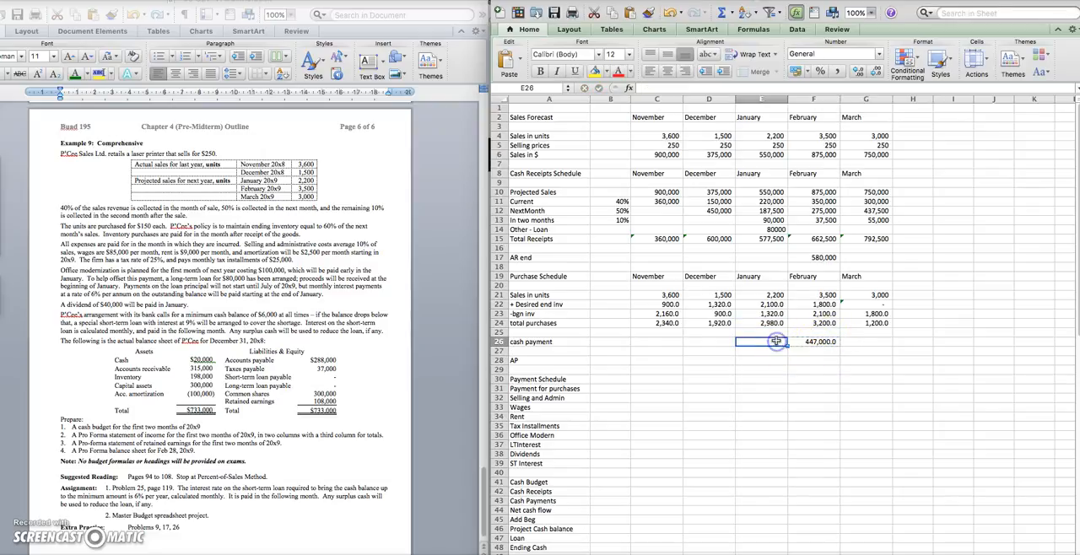
left_click_drag(676, 342, 865, 341)
key("super+v")
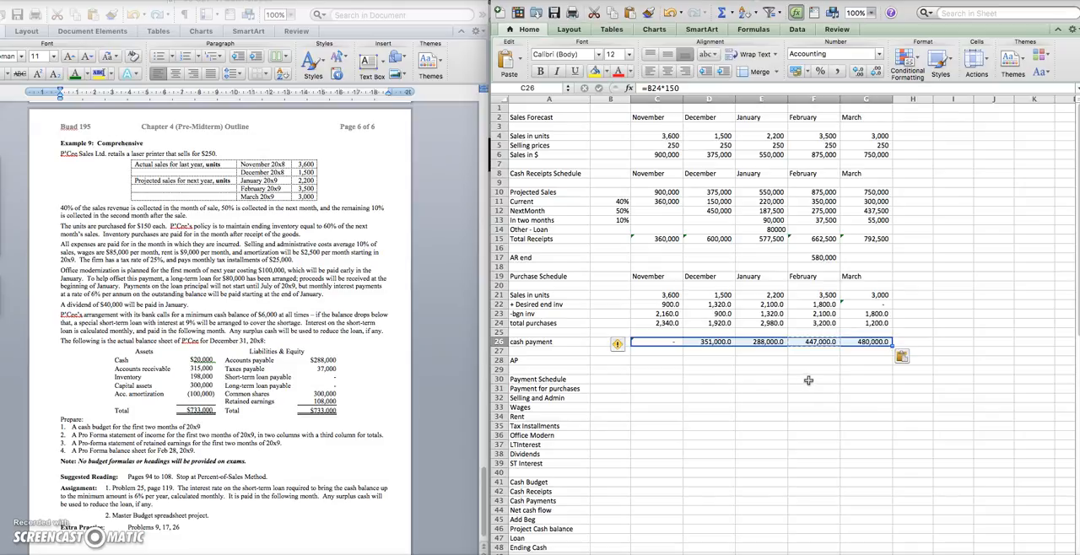
Enter the accounts payable balance of 480,000 in G28 of the AP row
left_click(861, 342)
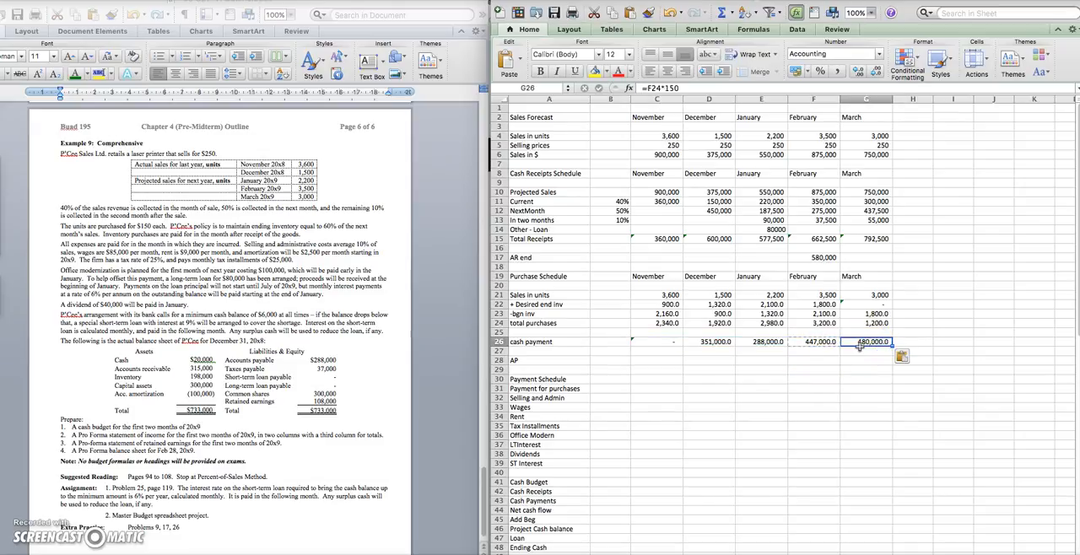
left_click(864, 360)
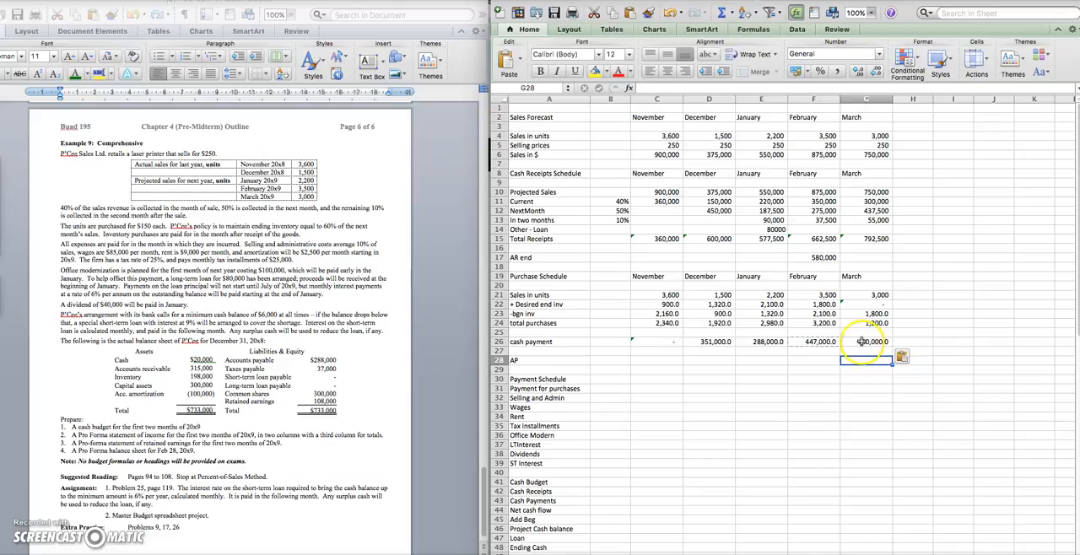
type("=")
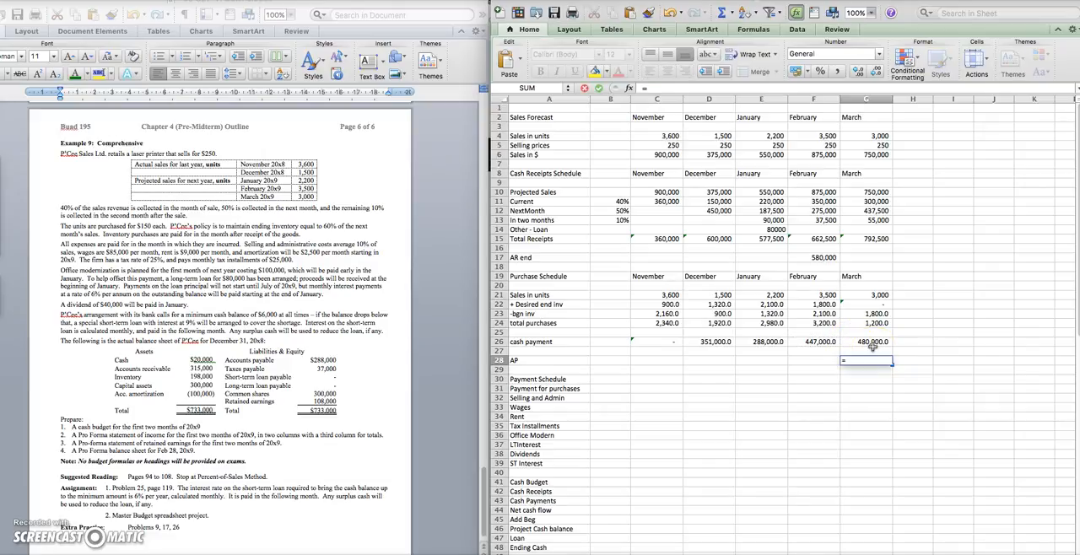
type("480,000")
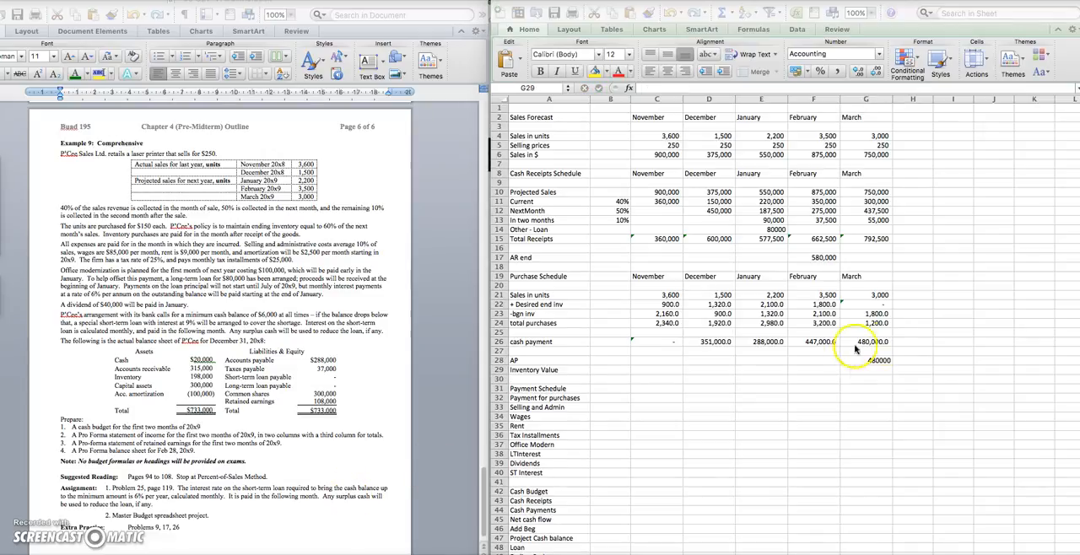
Calculate the inventory value in G29 as February's desired ending inventory times 150 (=F22*150)
left_click(858, 371)
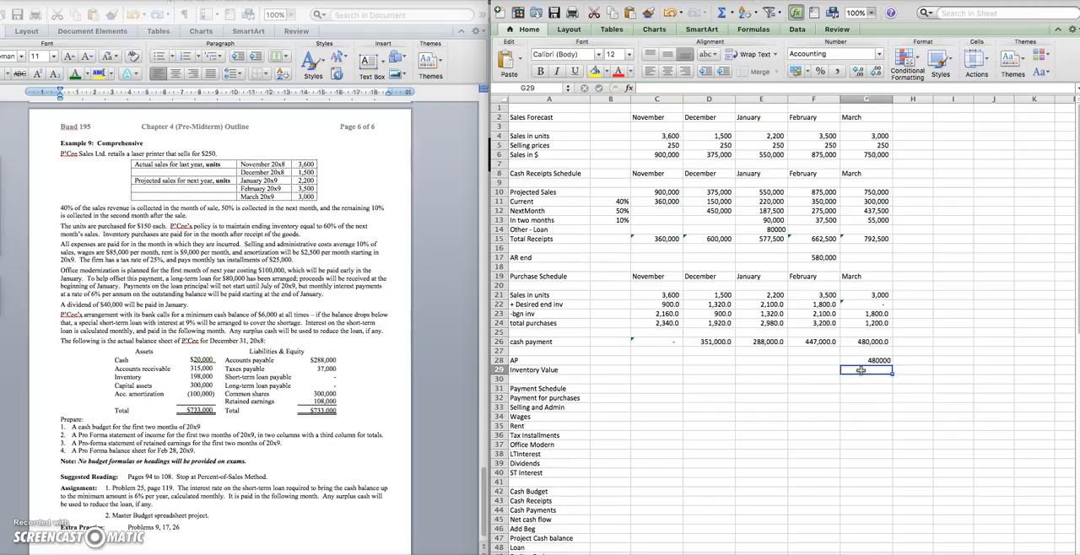
type("=")
left_click(845, 302)
left_click(824, 304)
type("*150")
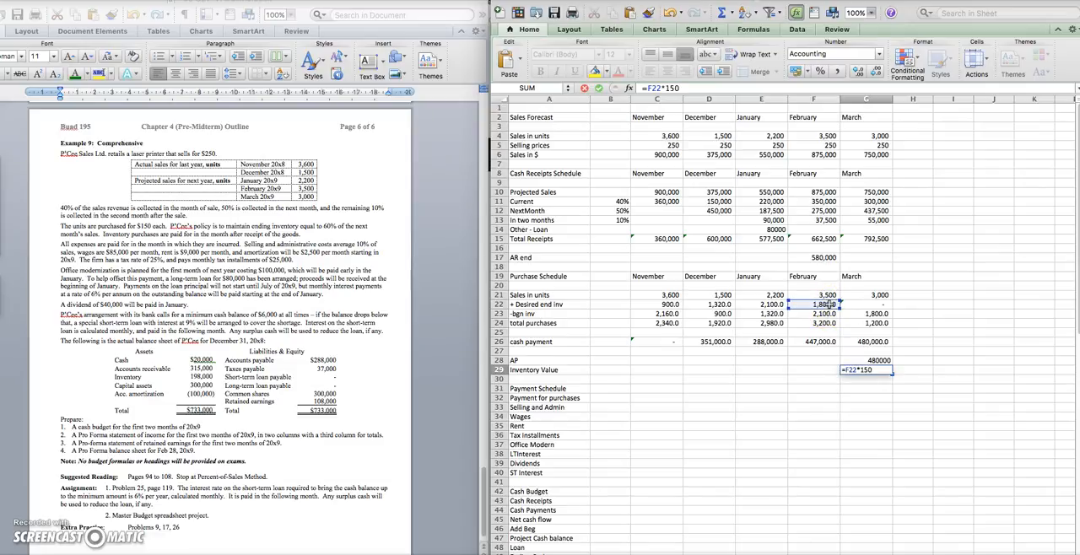
key("Return")
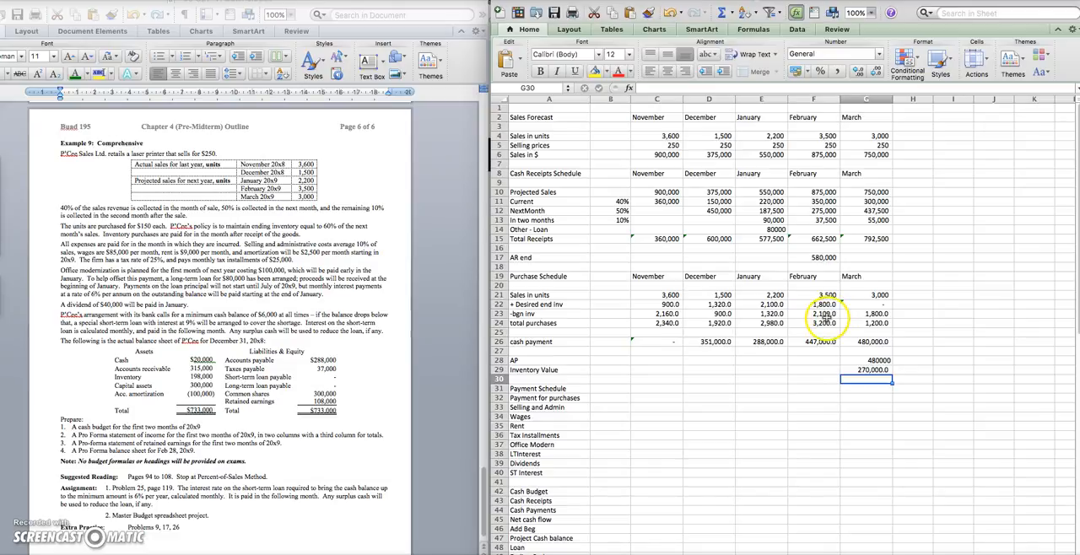
left_click_drag(865, 360, 867, 370)
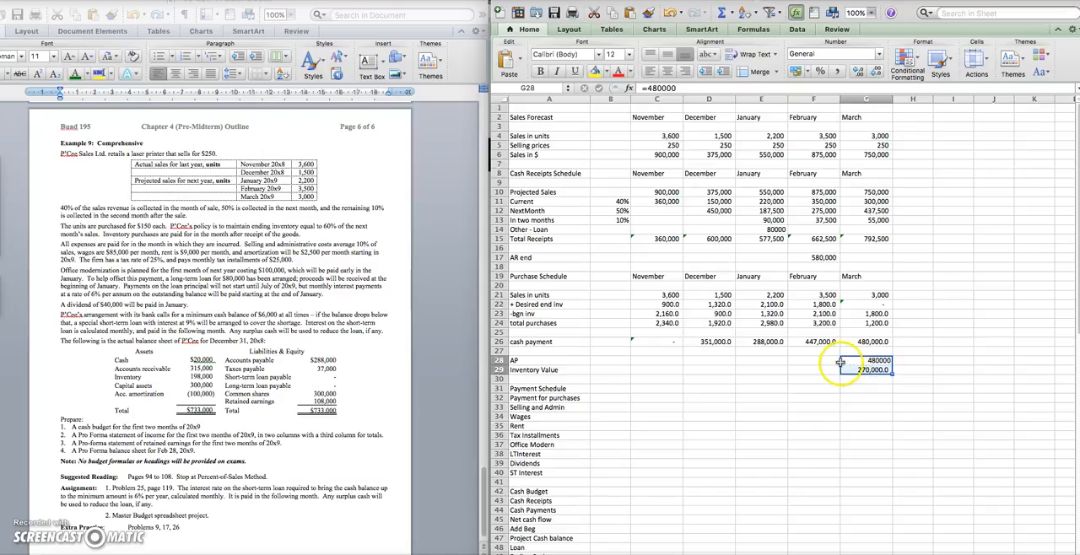
Copy the November to March headings from the Purchase Schedule into row 31 of the Payment Schedule, starting at C31
left_click_drag(849, 277, 643, 278)
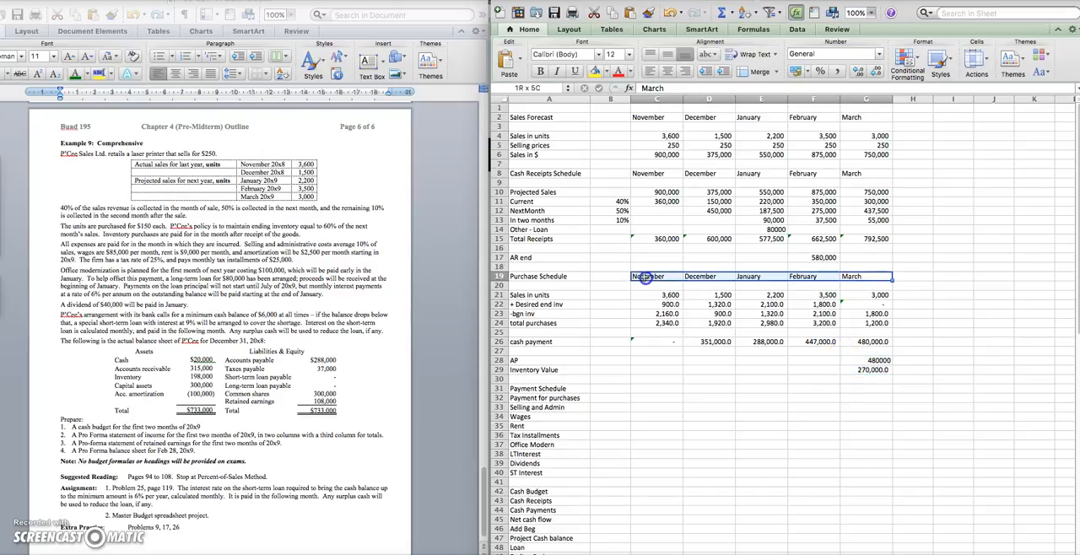
key("super+c")
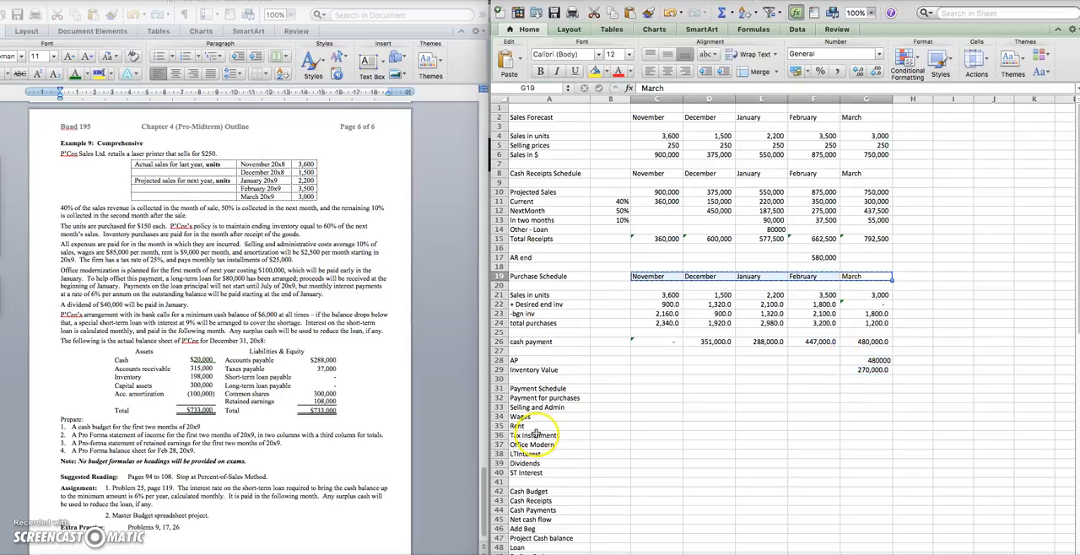
left_click(646, 388)
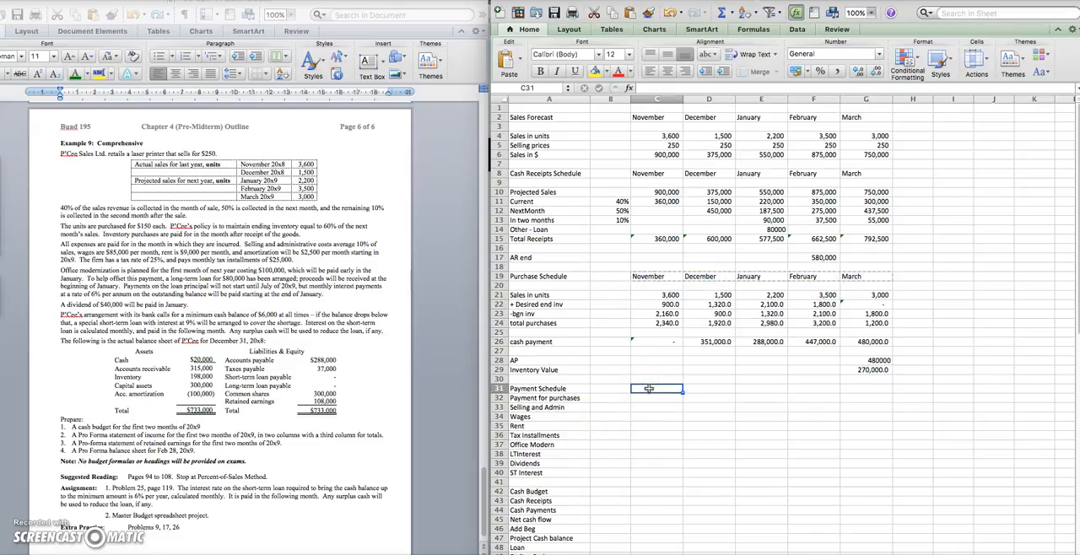
key("super+v")
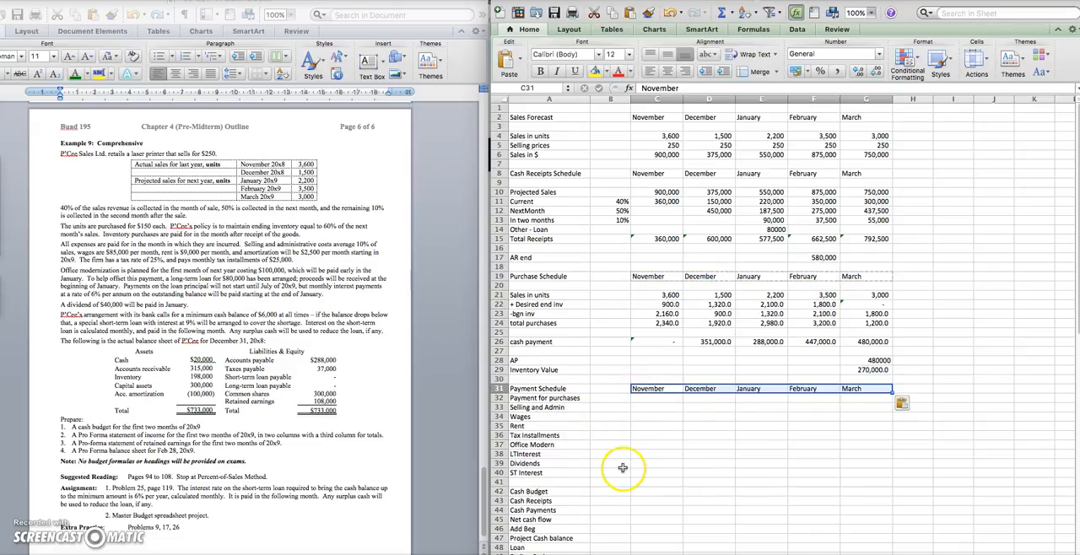
left_click(680, 446)
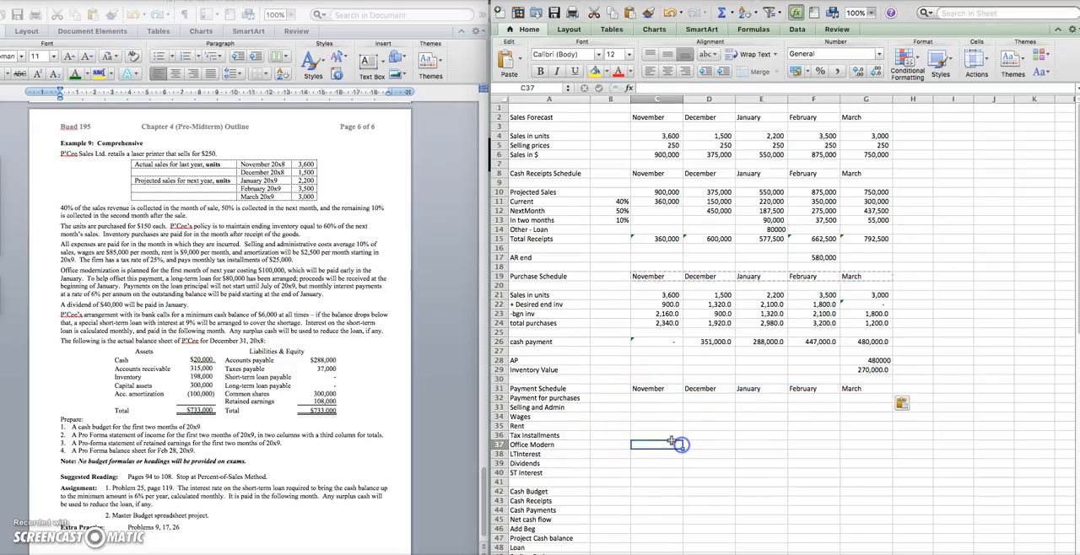
Link January's and February's payment for purchases in E32 and F32 to their cash payments in E26 and F26
left_click(765, 402)
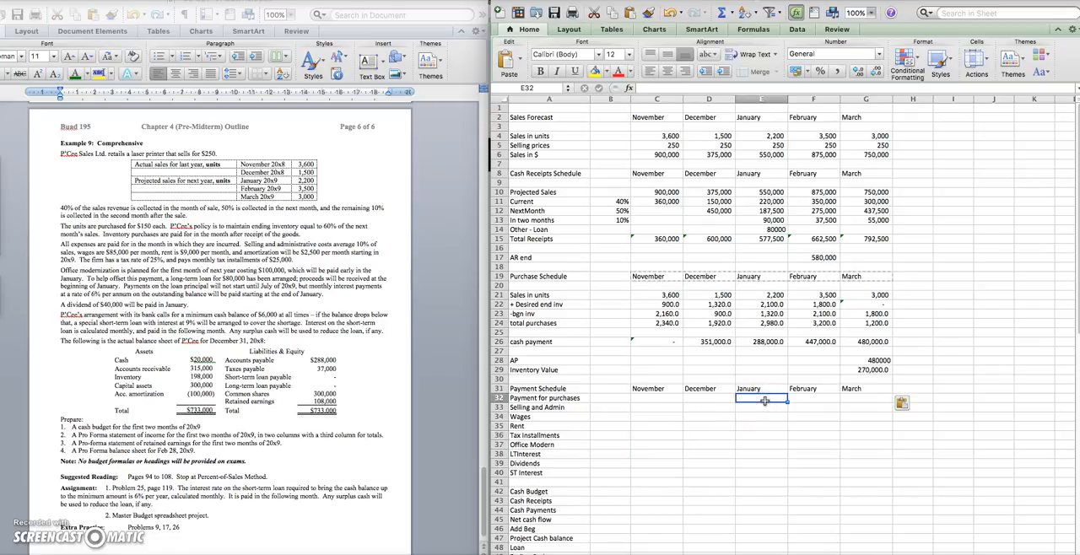
type("=")
left_click(747, 343)
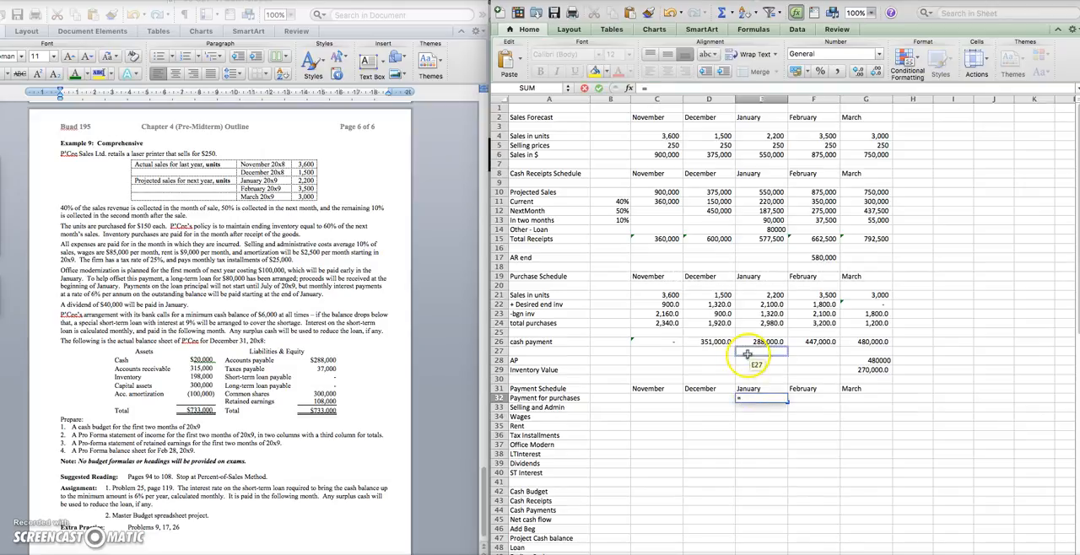
key("Return")
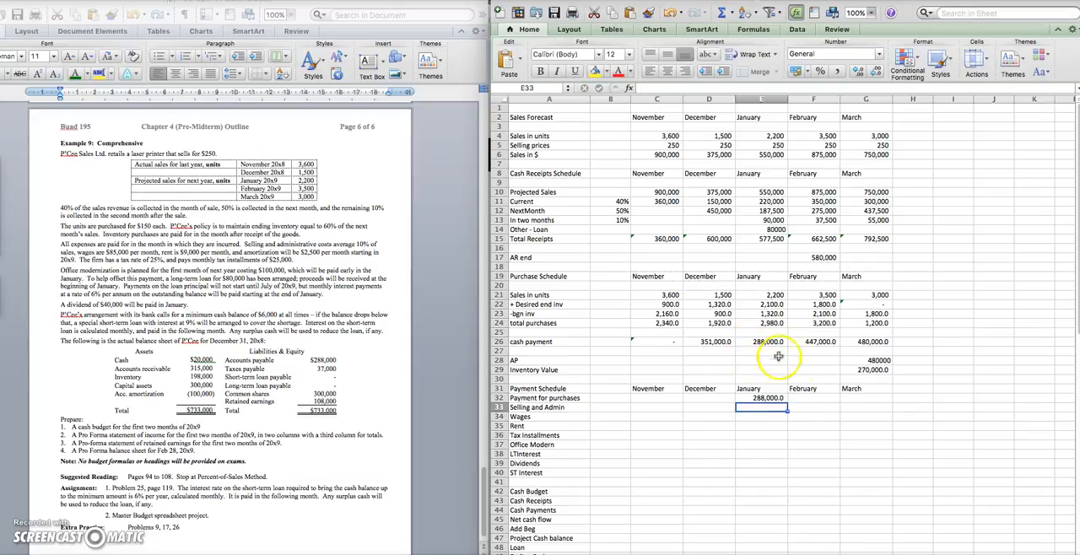
left_click(806, 397)
type("=")
left_click(823, 342)
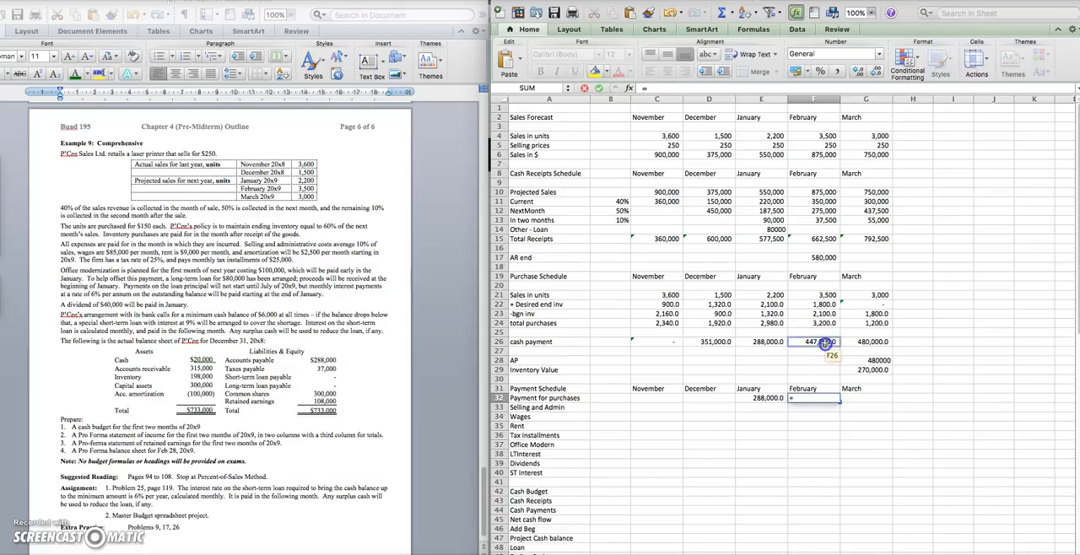
key("Return")
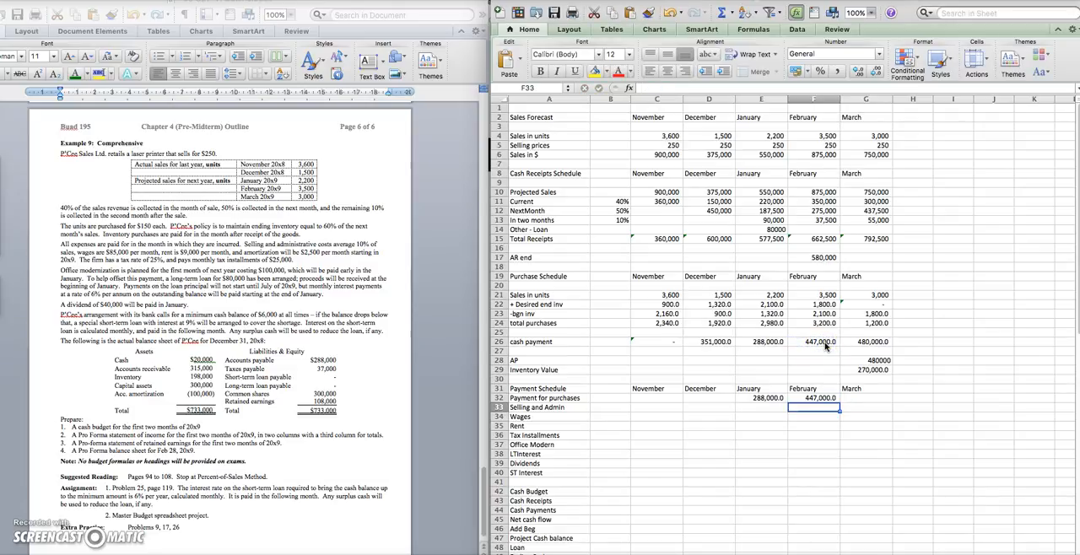
Calculate January's Selling and Admin cost in E33 as 10% of sales (=.1*E6) and copy the formula to February in F33
left_click(772, 408)
type("=")
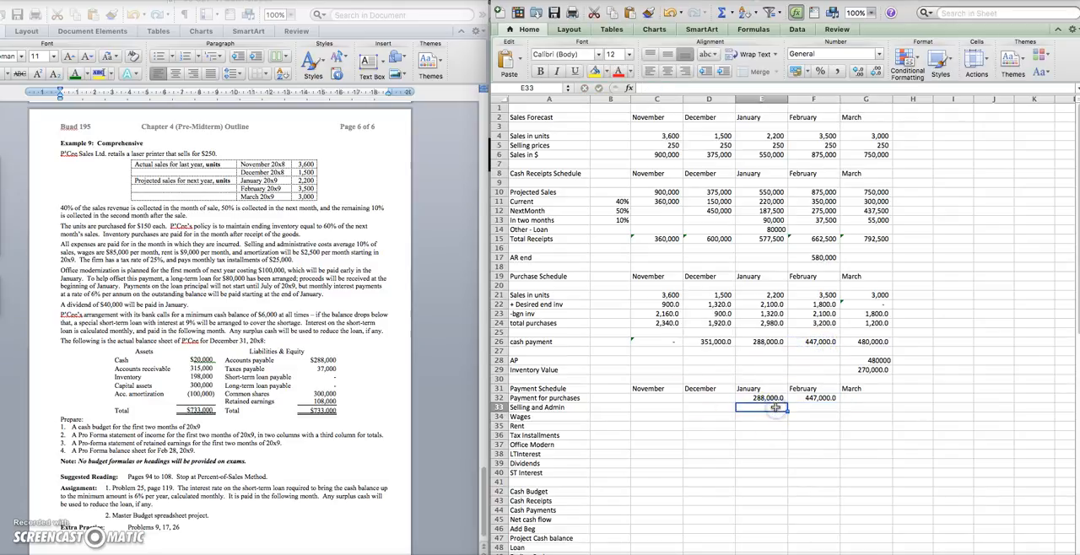
type(".1")
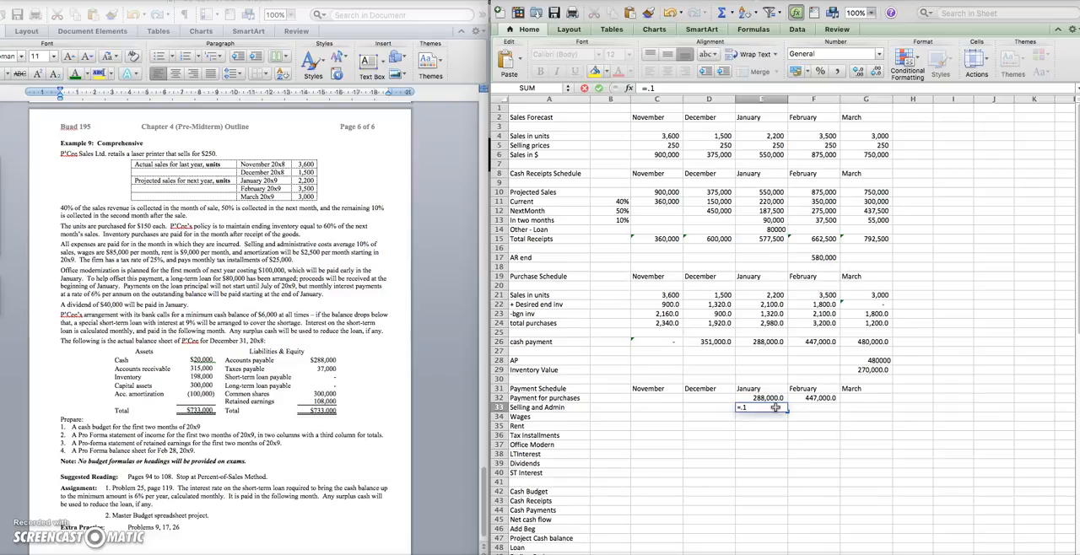
type("*")
left_click(773, 154)
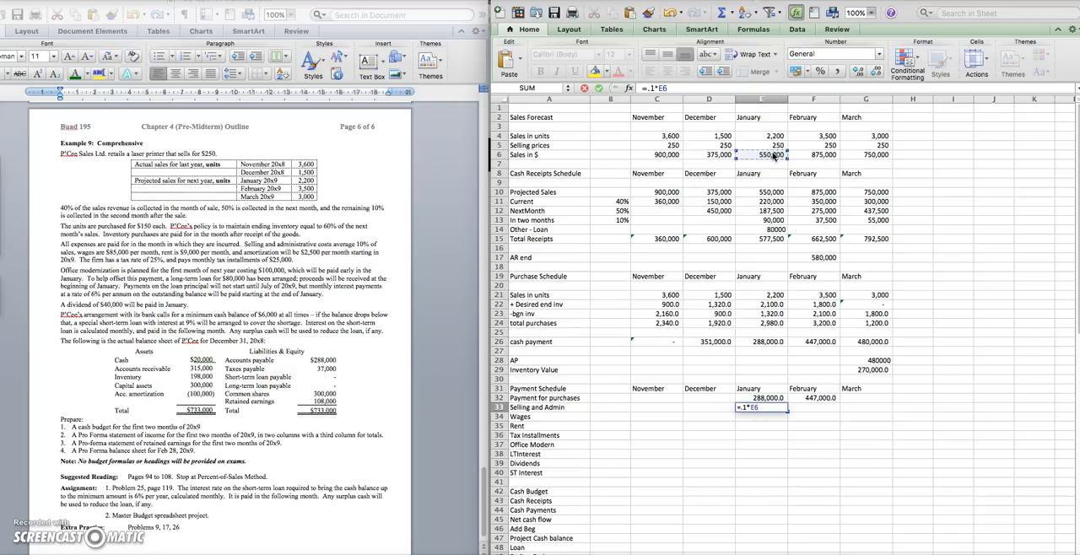
key("Return")
key("ctrl+c")
key("Right")
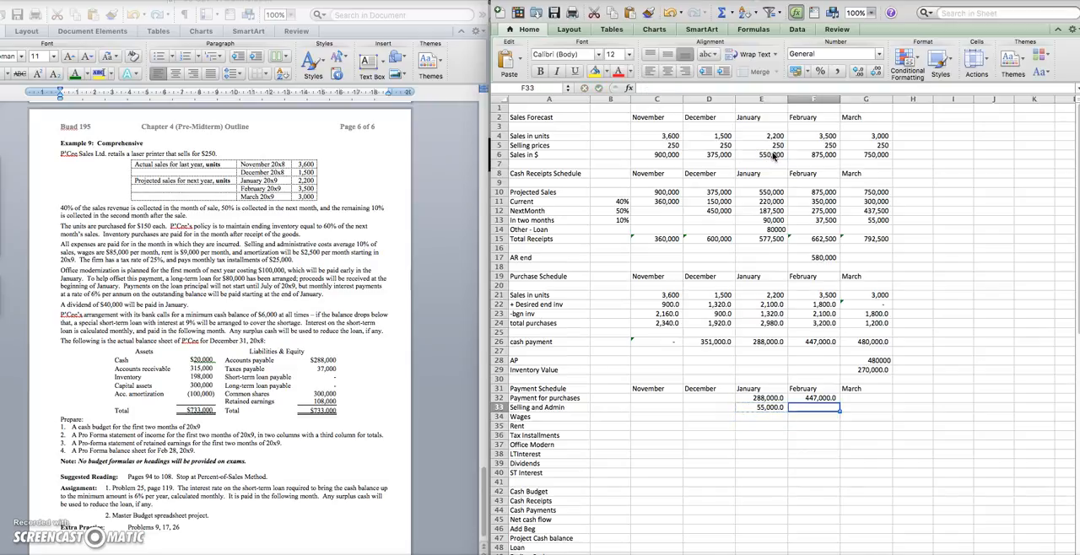
key("ctrl+v")
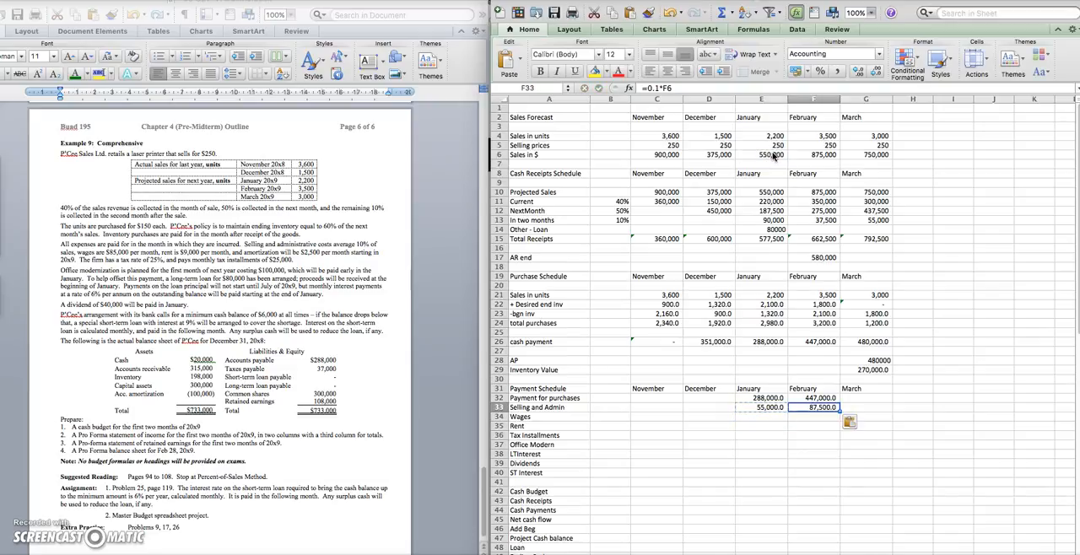
Enter wages of 85000 for January in E34 and copy the amount to February in F34
left_click(778, 417)
type("850")
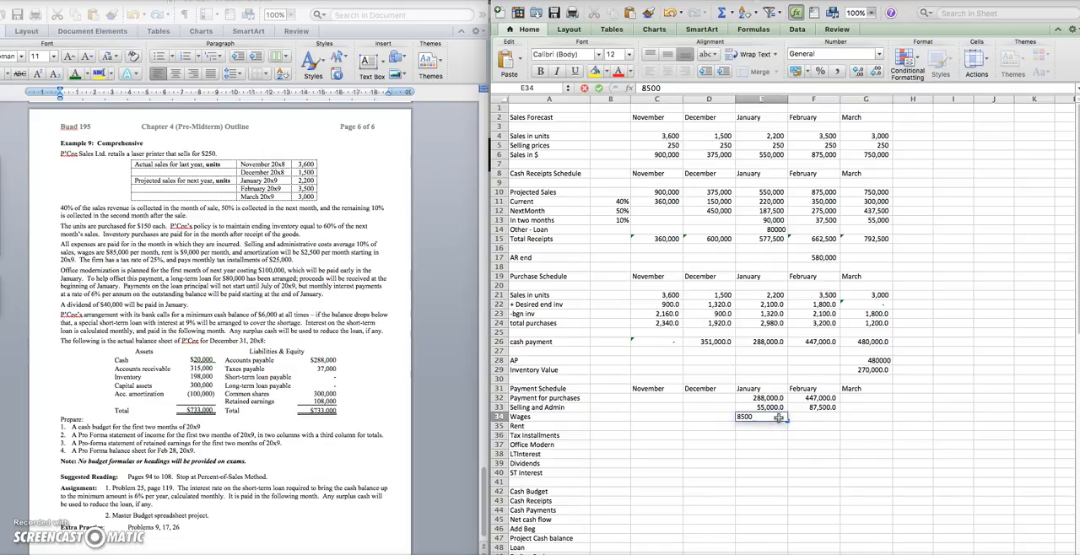
type("0")
key("Right")
key("Left")
key("super+c")
key("Right")
key("super+v")
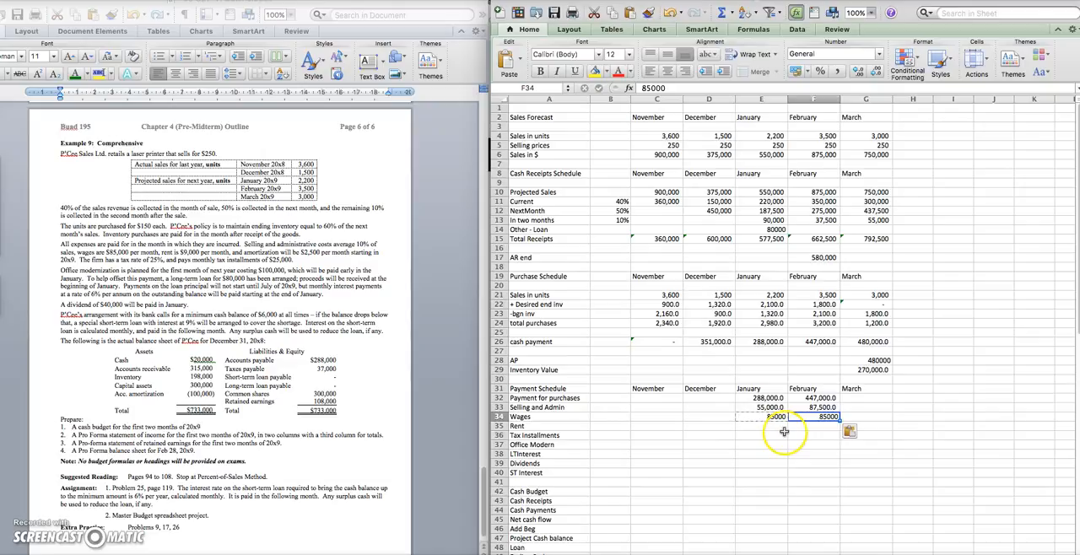
Enter rent of 9000 for January in E35 and copy the amount to February in F35
left_click(773, 427)
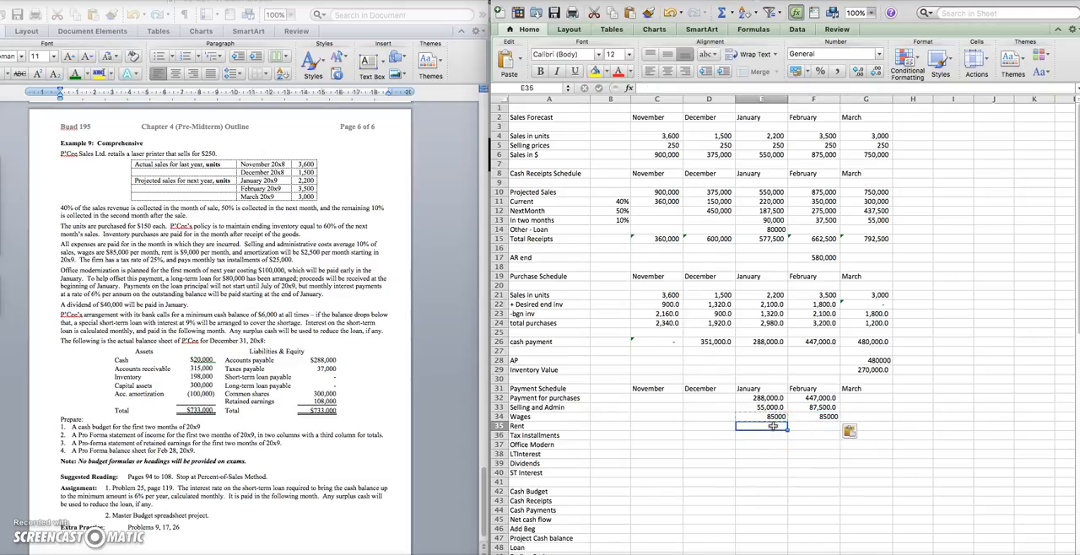
type("9000")
key("Return")
key("Up")
key("super+c")
key("Right")
key("super+v")
Enter tax installments of 25000 for January in E36 and copy the amount to February in F36
key("Left")
key("Down")
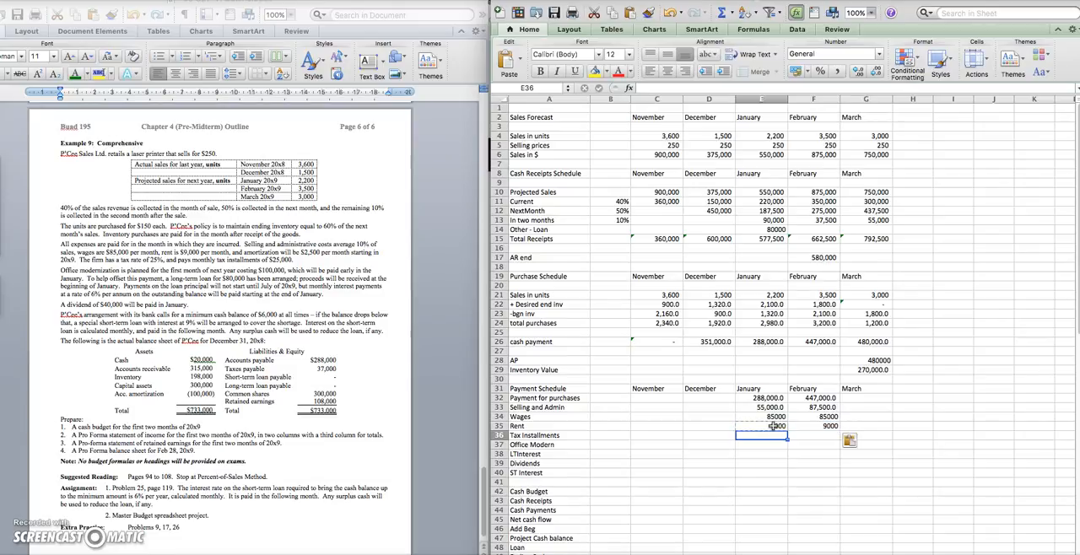
type("25000")
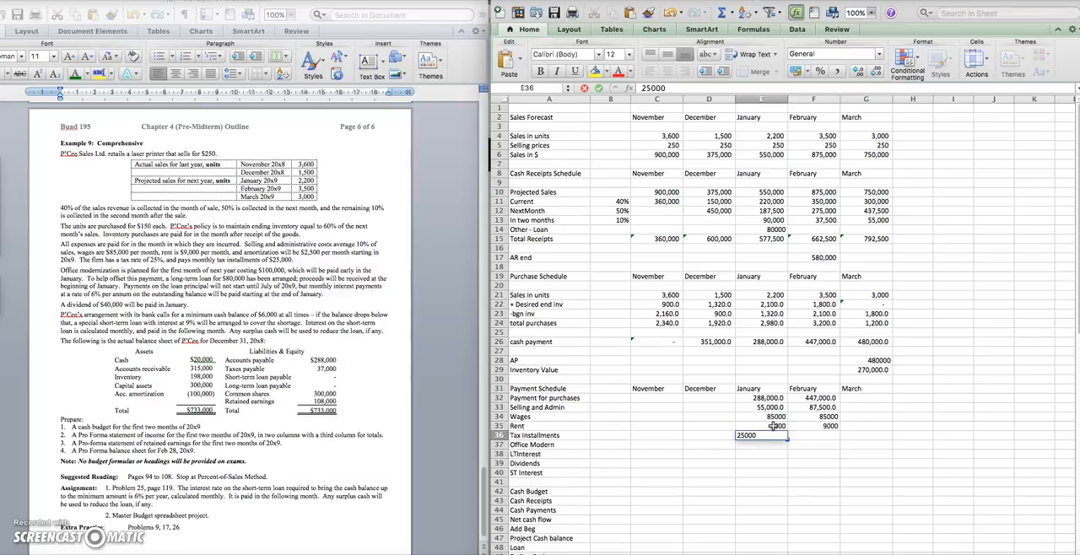
key("Return")
key("Up")
key("super+c")
key("Right")
key("super+v")
Enter the office modernization payment as 100000 for January in E37 and 0 for February in F37
key("Down")
key("Left")
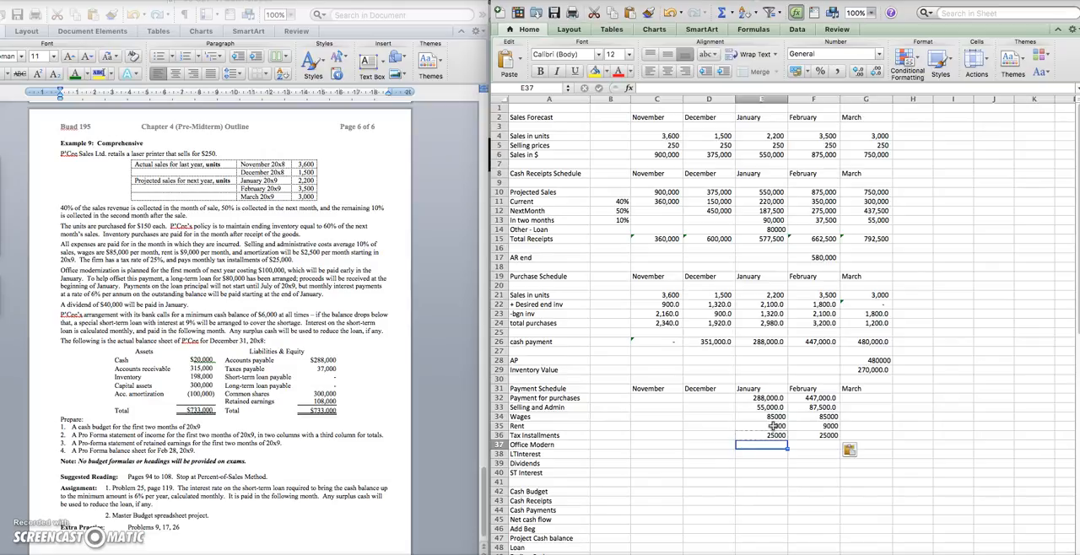
type("100000")
key("Tab")
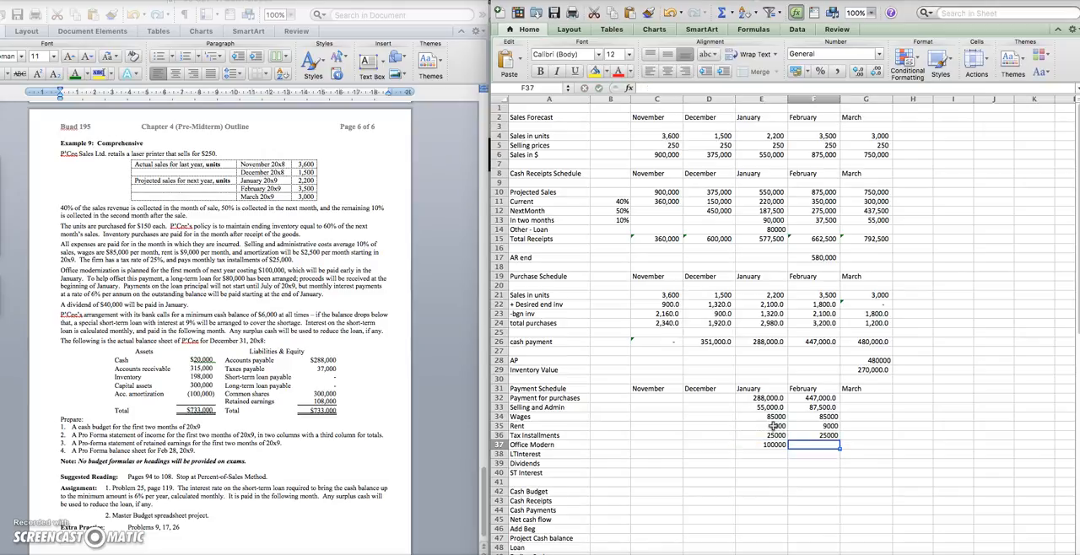
type("-")
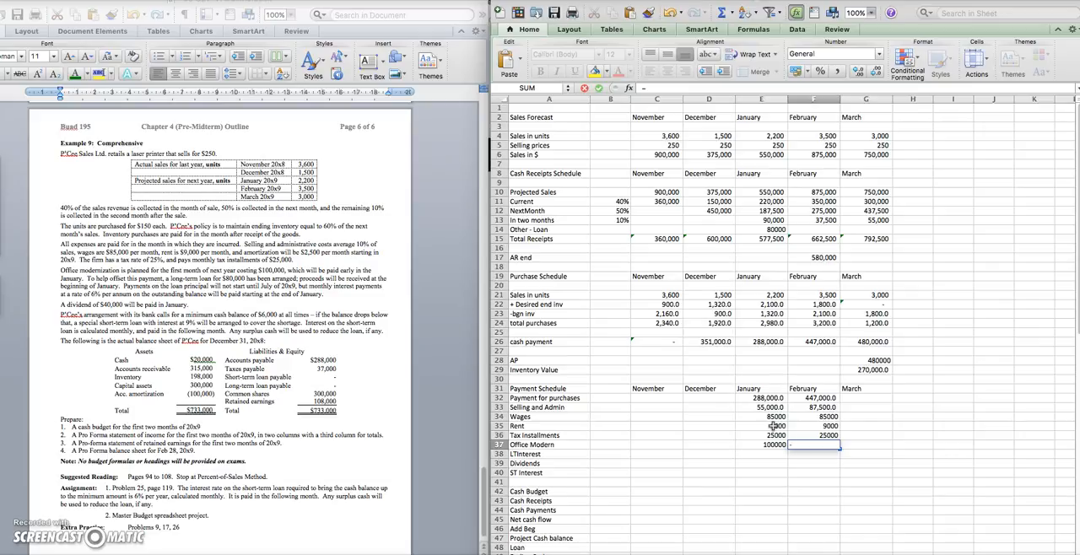
key("BackSpace")
type("0")
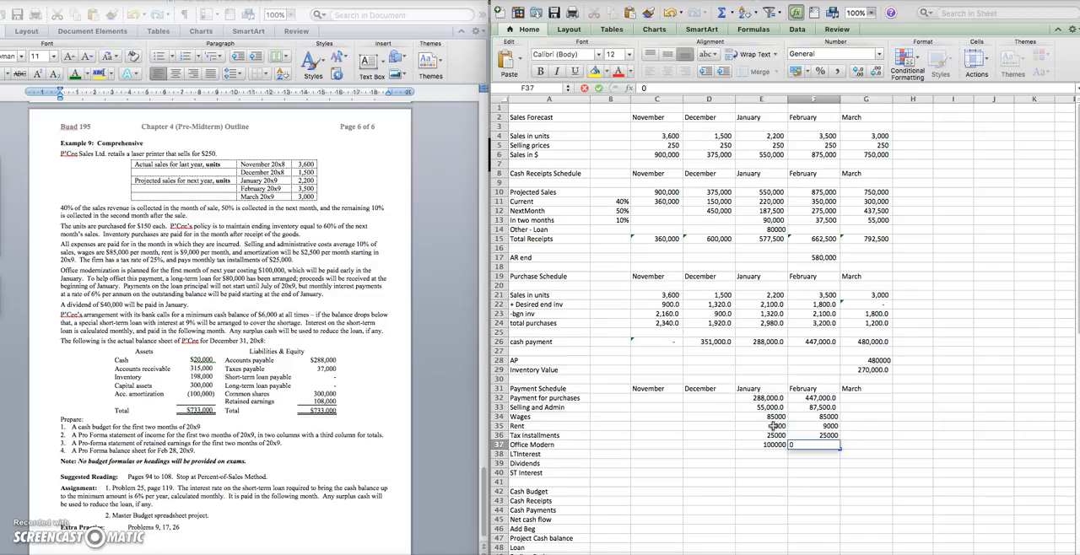
key("Return")
Calculate January's long-term loan interest in E38 as =80000*.06/12 and copy the formula to February in F38
key("Left")
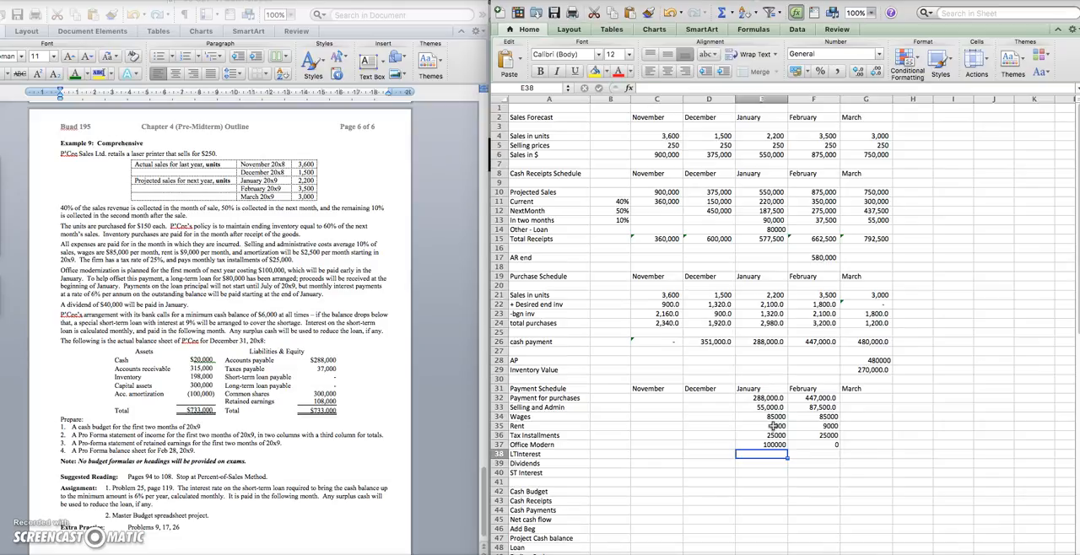
type("=")
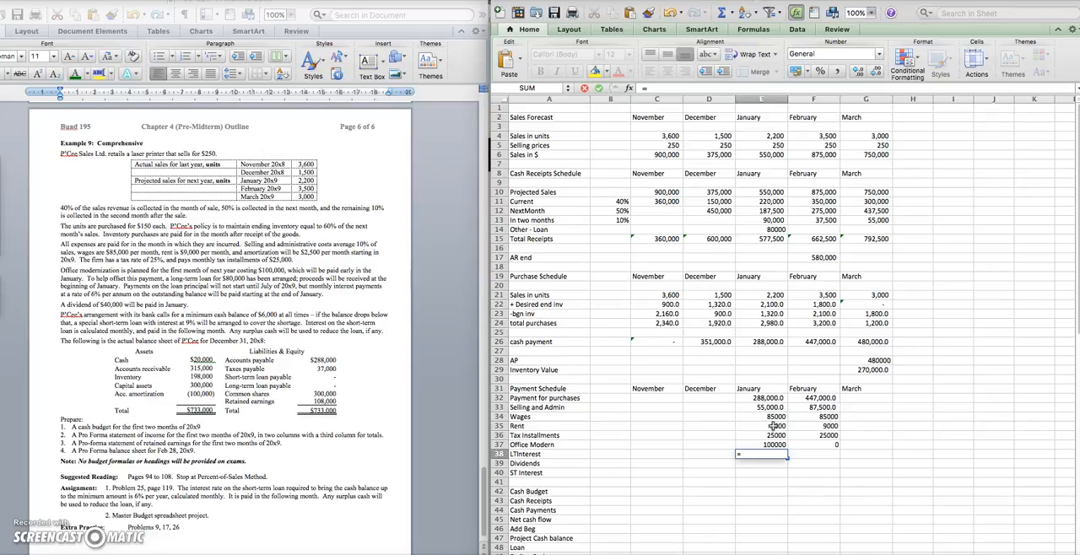
type("80000*.06/12")
key("Return")
key("ctrl+c")
key("Right")
key("ctrl+v")
Enter January's dividends of 40000 in E39 and its short-term interest of 0 in E40
key("Down")
key("Left")
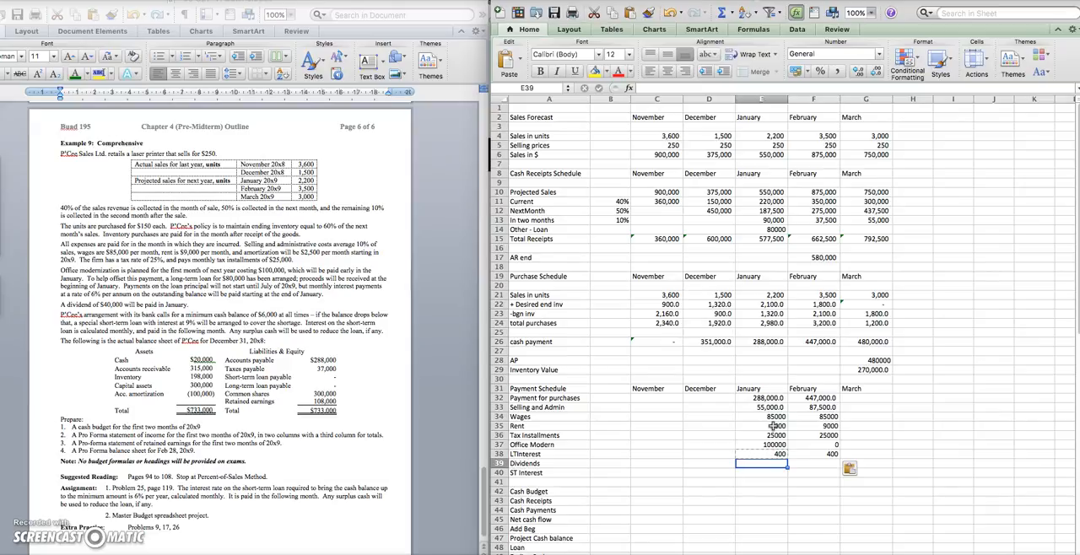
type("40000")
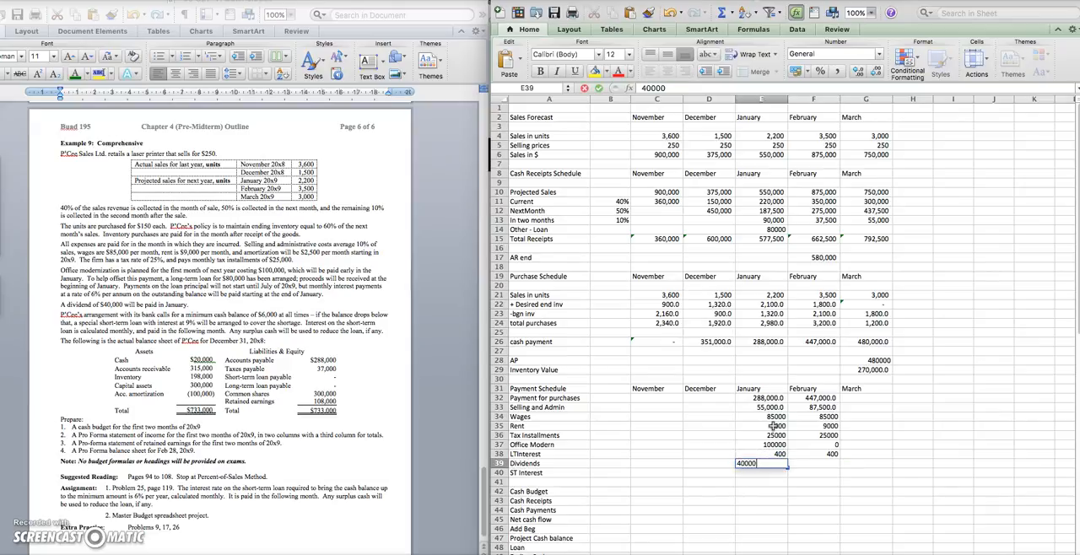
key("Return")
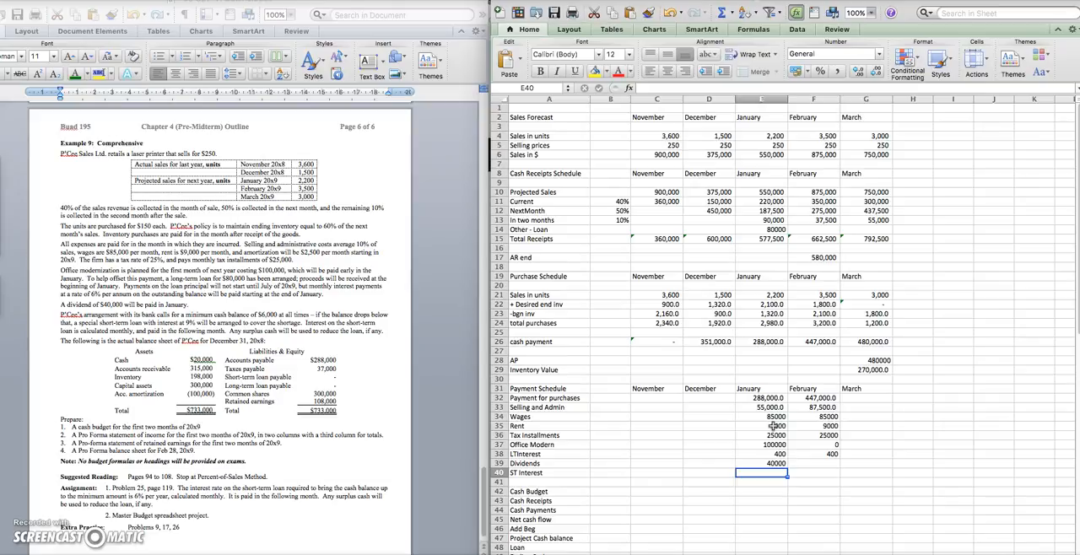
type("0")
key("Tab")
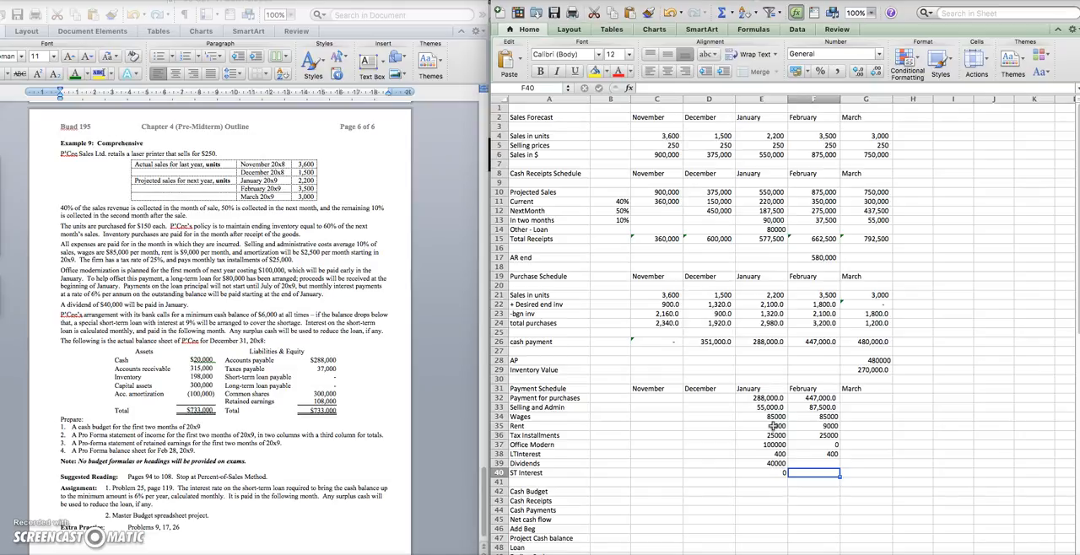
key("Up")
key("Left")
key("Right")
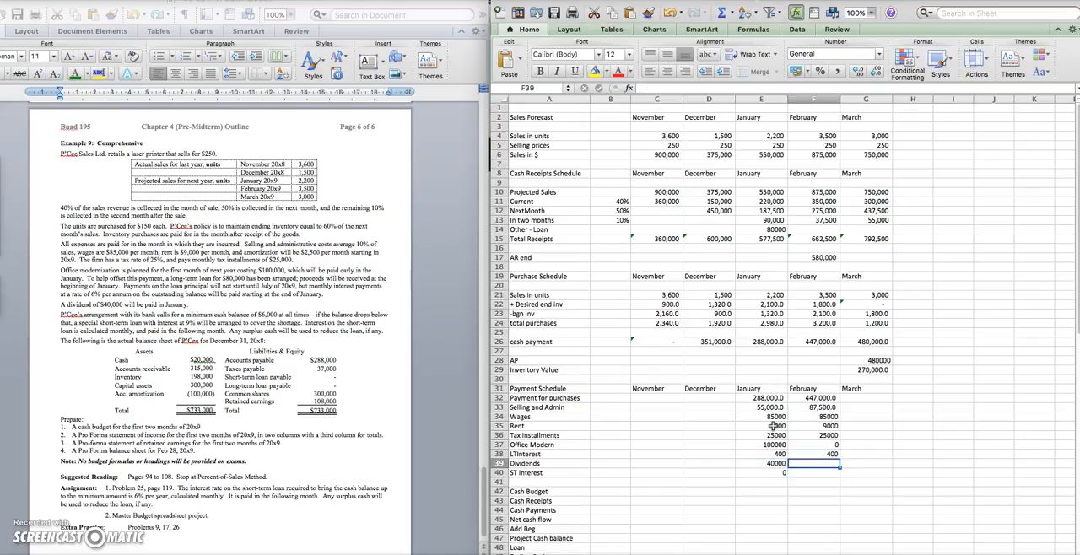
scroll(775, 426, "down", 5)
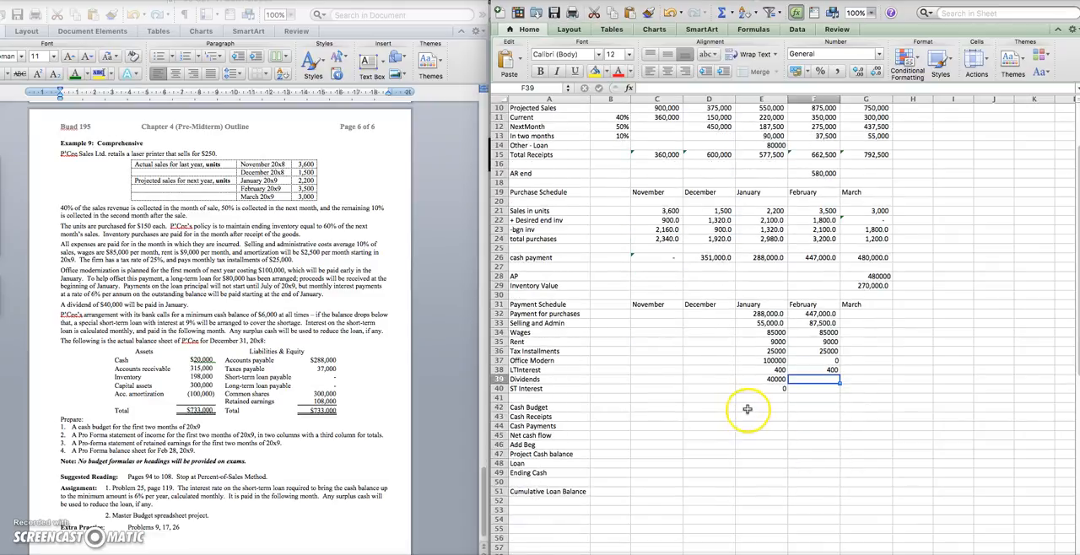
left_click(754, 407)
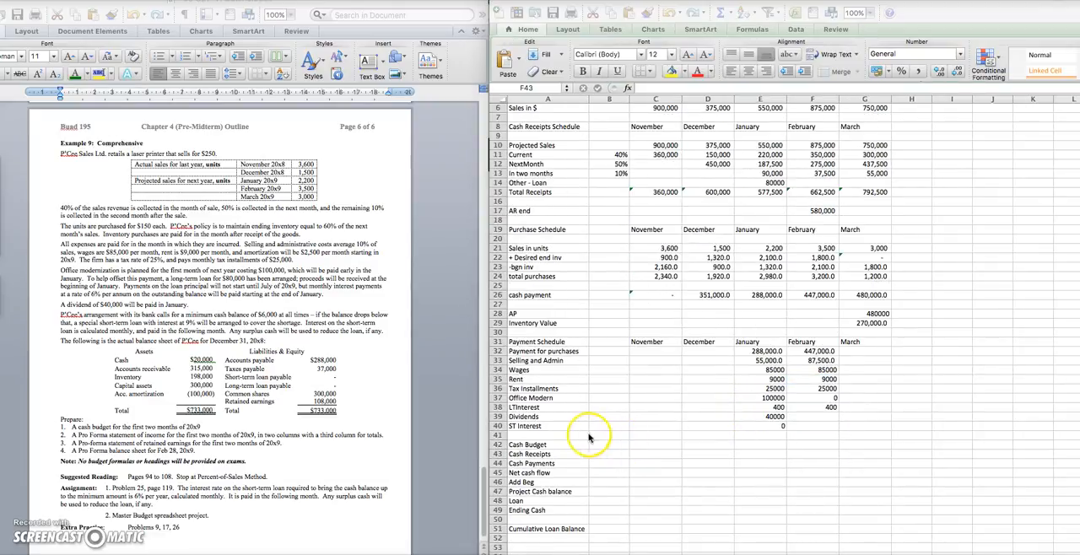
Insert a new row 41 below ST Interest and label it "Total Payments" in A41
left_click(559, 436)
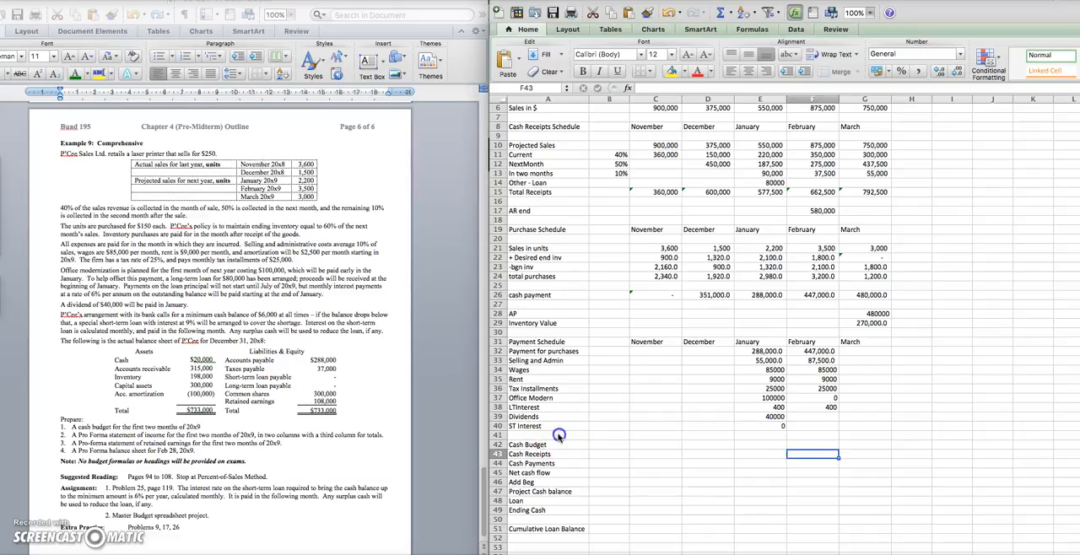
left_click(499, 436)
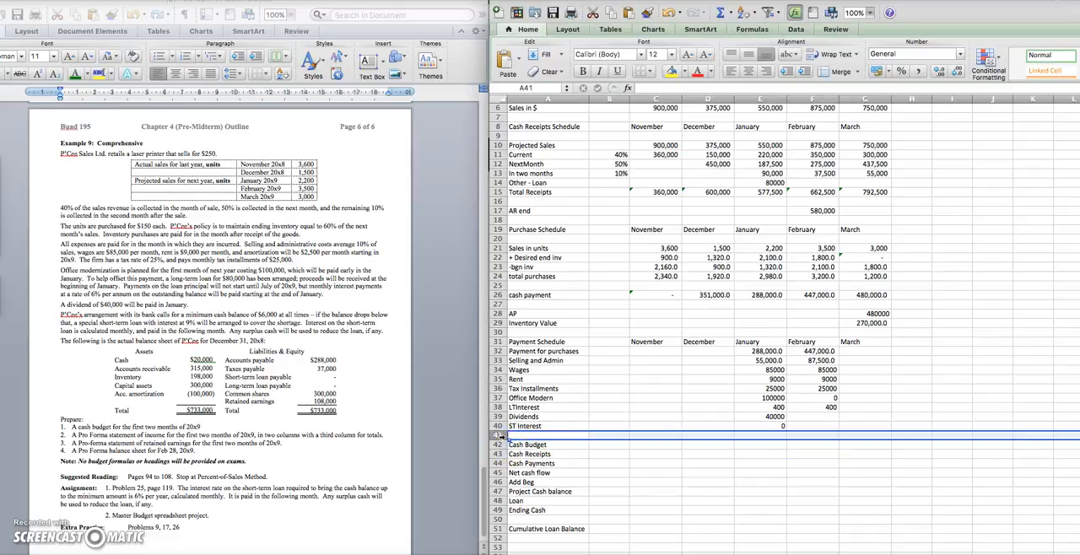
right_click(499, 436)
left_click(538, 443)
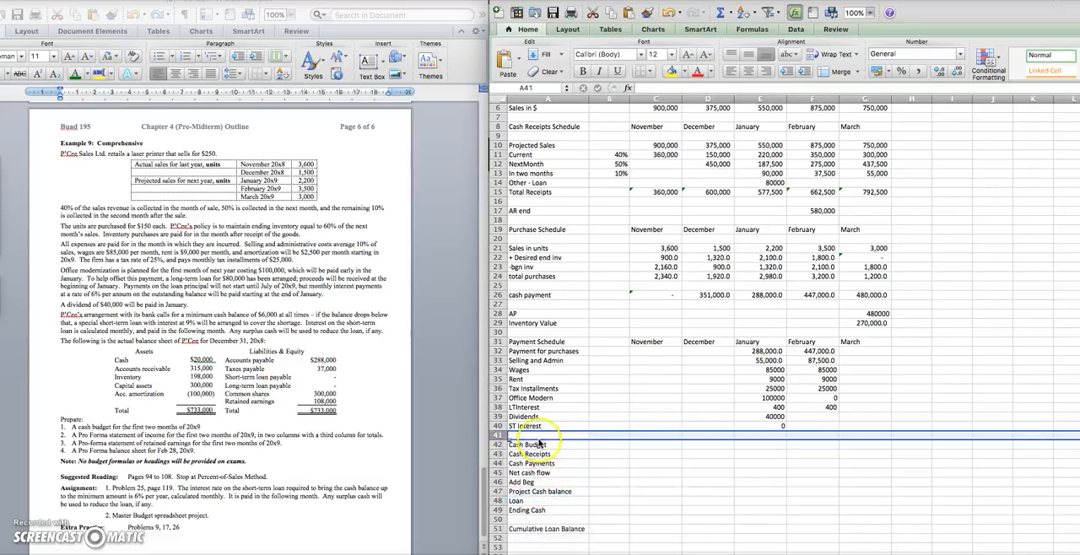
left_click(541, 436)
type("Total")
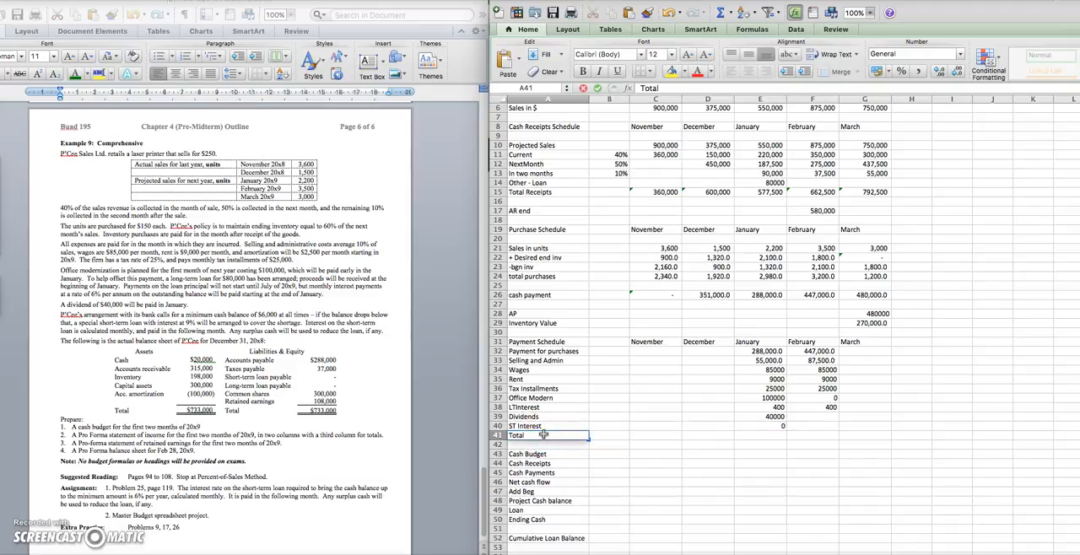
type(" Payments")
key("Return")
Total January's payments in E41 by summing E32:E40 and copy the formula to February in F41
key("Up")
key("Right")
key("Right")
key("Right")
key("Right")
type("=sum(")
left_click_drag(761, 351, 772, 429)
key("Return")
key("super+c")
key("Right")
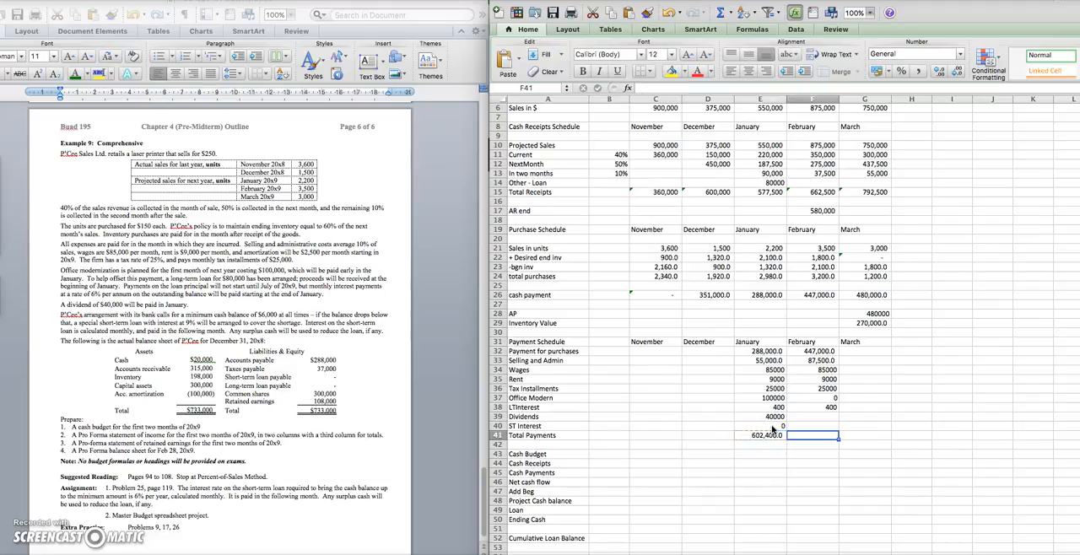
key("super+v")
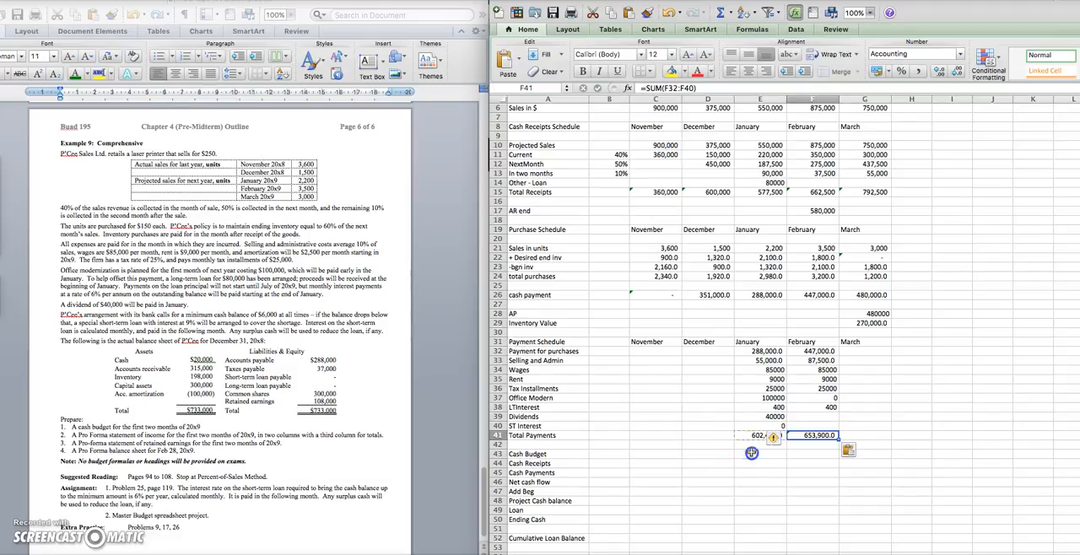
Link January's Cash Budget receipts in E44 to total receipts in E15, and its cash payments in E45 to total payments in E41
left_click(751, 454)
key("Down")
type("=")
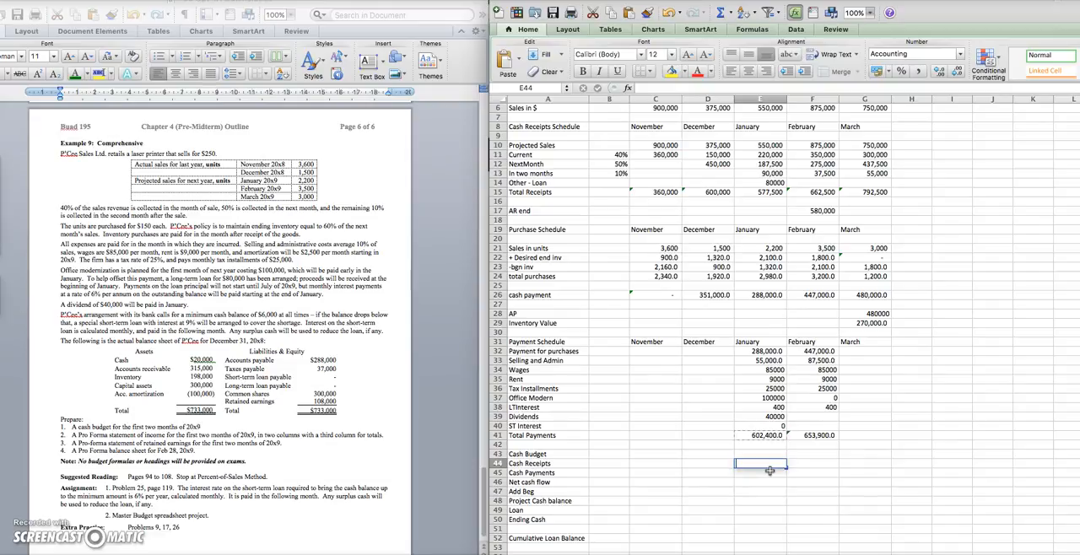
left_click(770, 192)
key("Return")
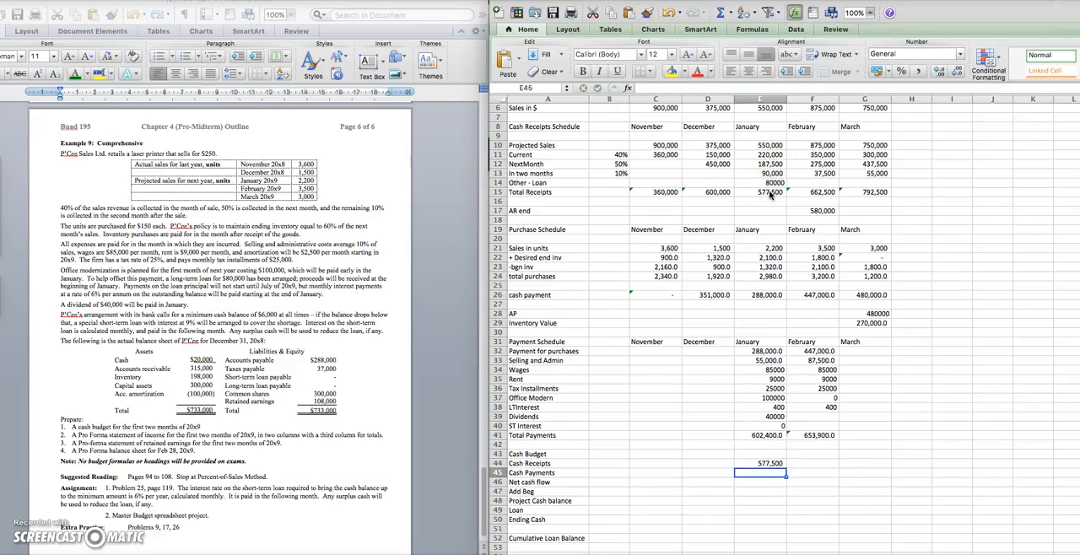
type("=")
left_click(757, 436)
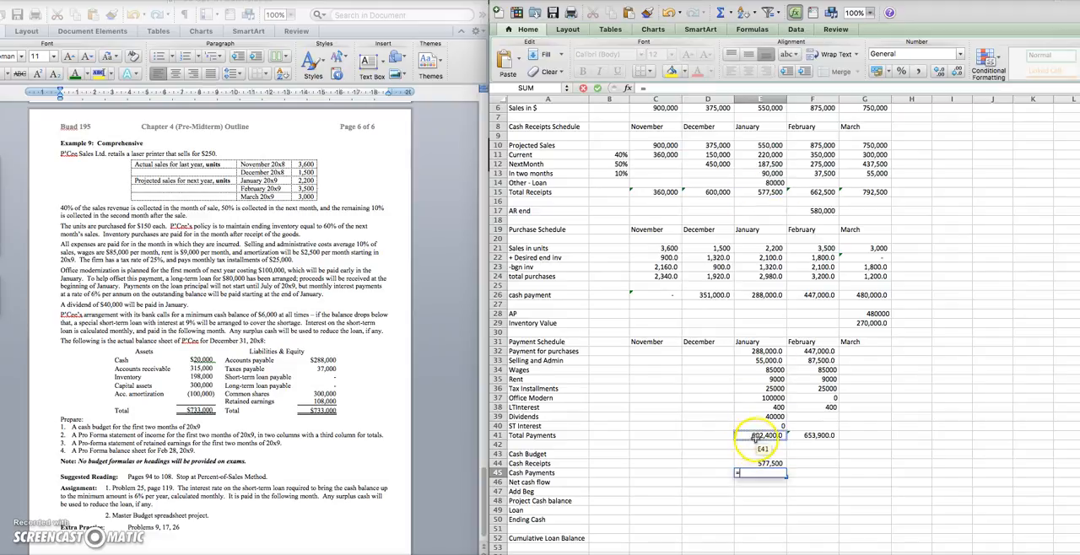
key("Return")
Calculate January's net cash flow in E46 as cash receipts minus cash payments (=E44-E45)
type("=")
left_click(770, 464)
type("-")
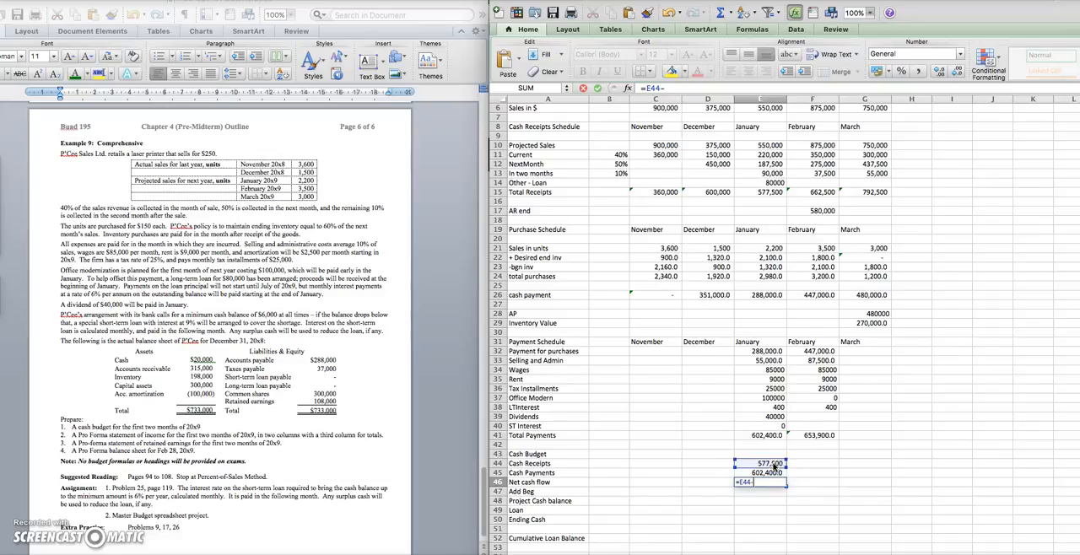
left_click(770, 472)
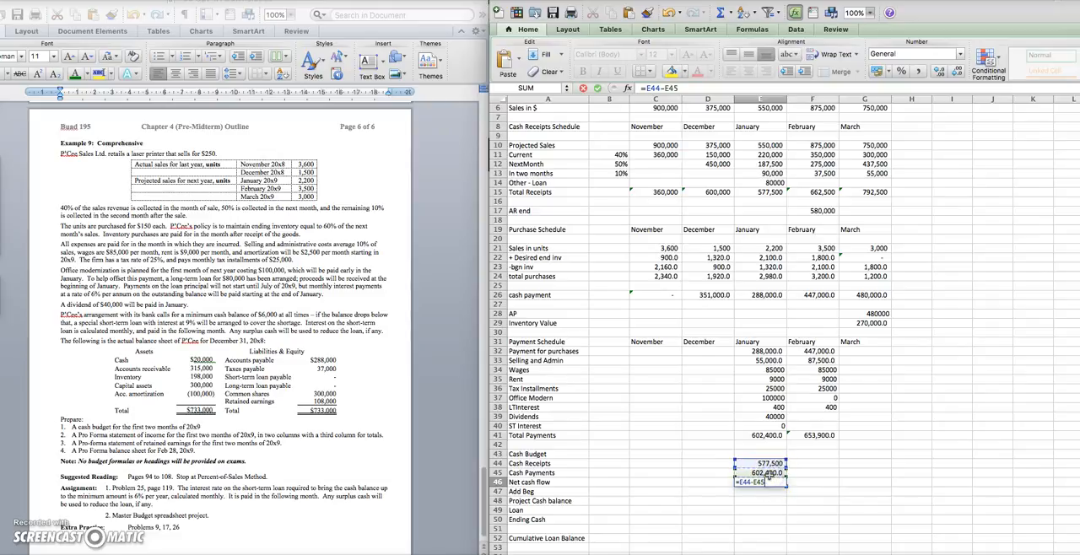
key("Return")
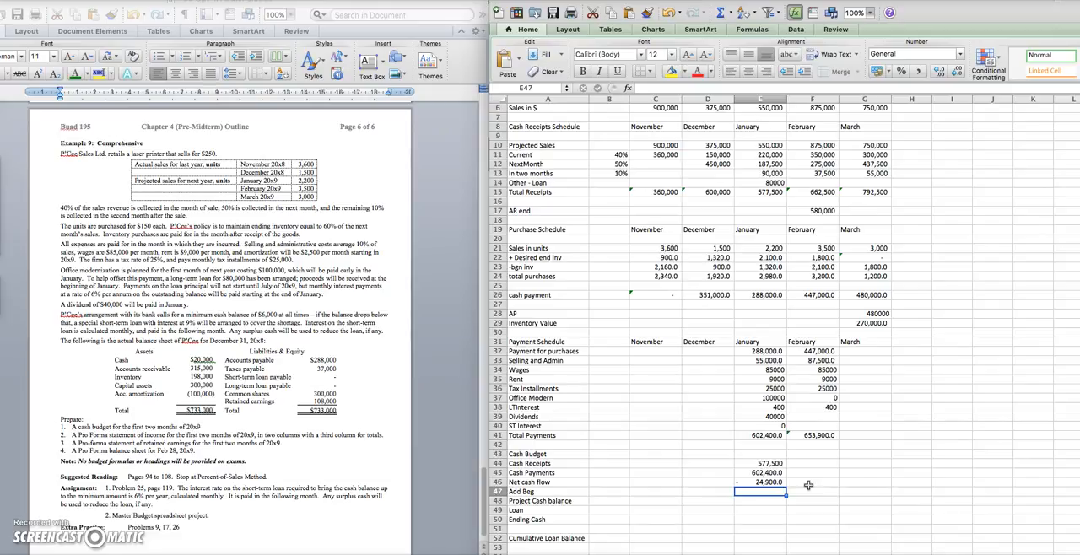
Enter 20000 as January's beginning cash in E47 of the Cash Budget
type("20000")
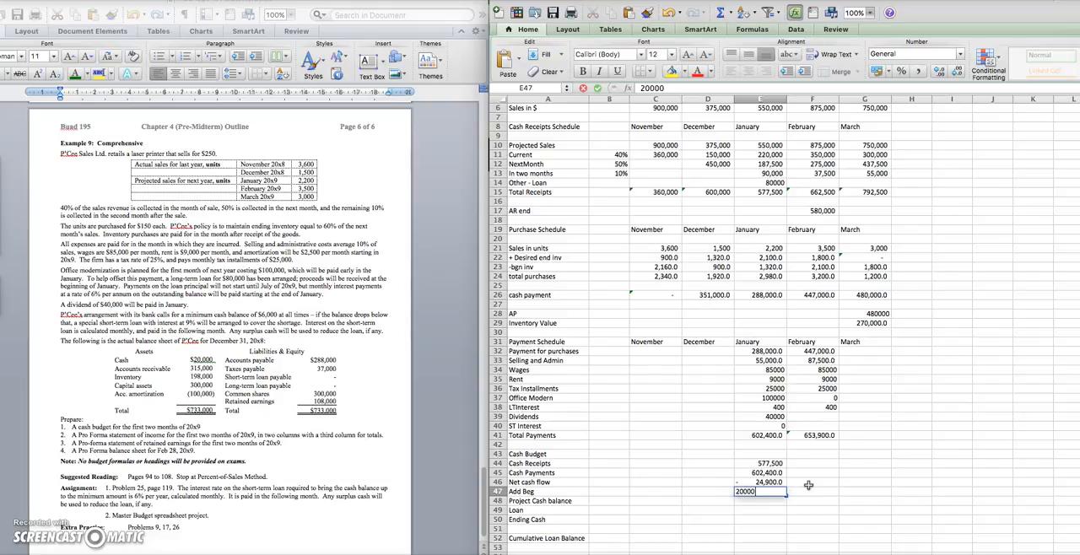
key("Return")
key("Return")
key("Up")
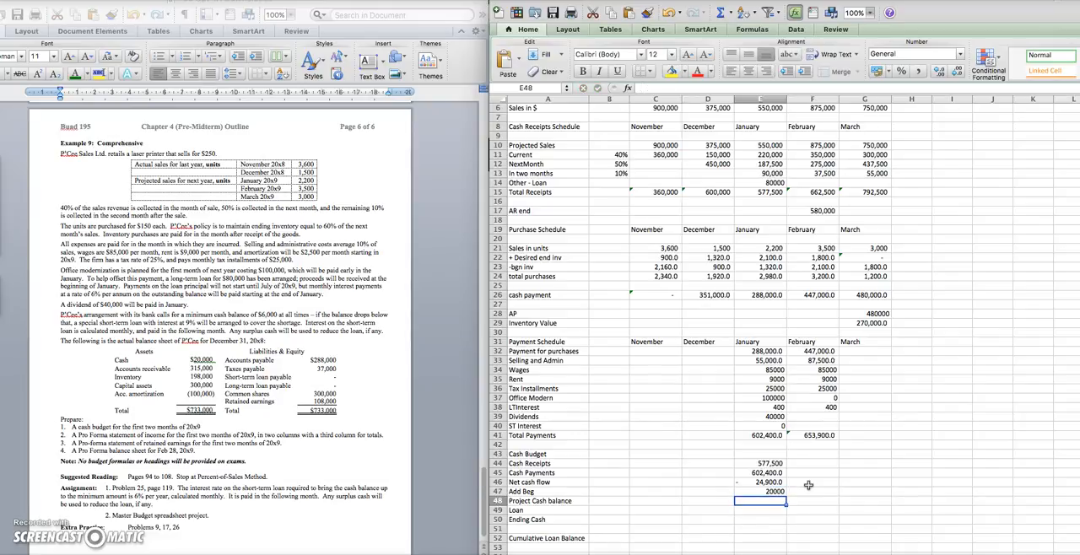
Calculate January's projected cash balance in E48 as net cash flow E46 plus beginning cash E47
type("==")
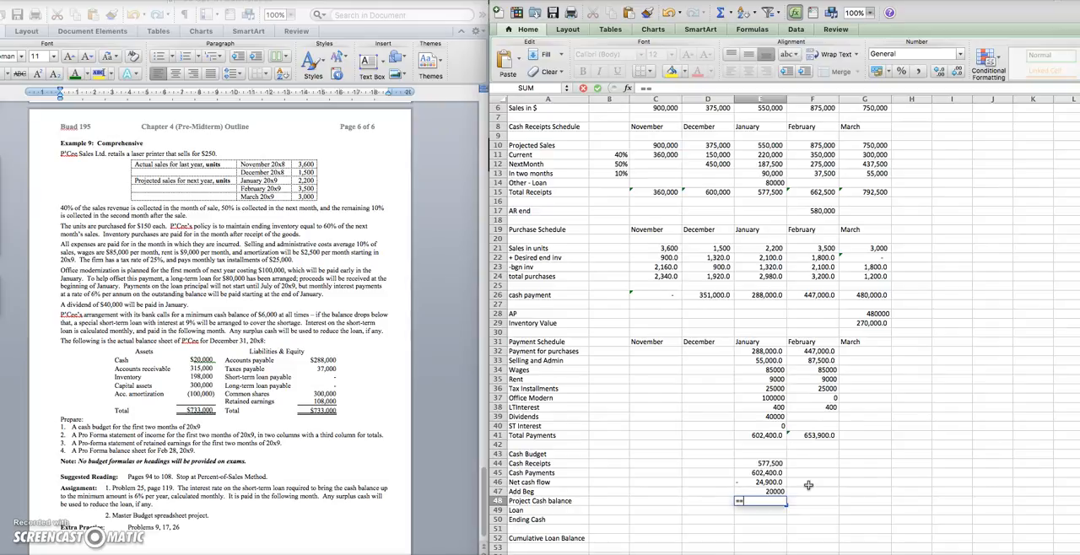
left_click(809, 485)
left_click(762, 483)
type("+")
left_click(768, 492)
key("Return")
Enter the required minimum of 6000 as January's ending cash in E50
left_click(781, 512)
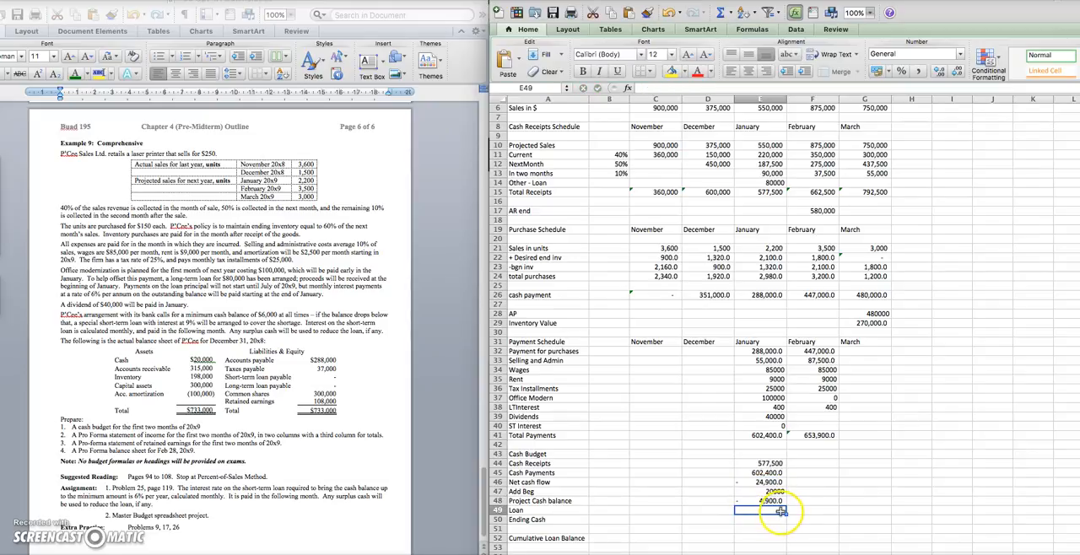
left_click(771, 522)
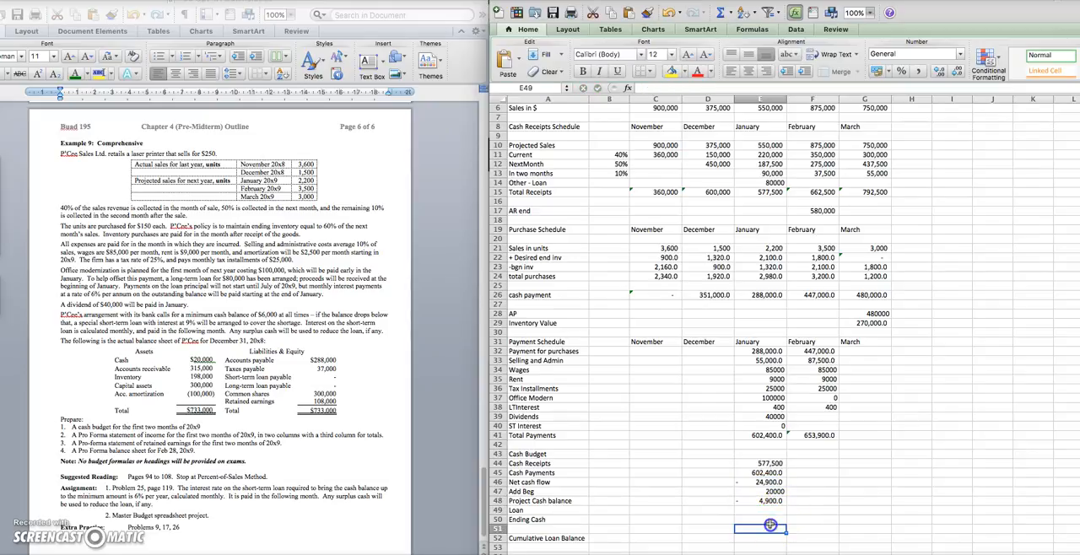
type("8")
key("BackSpace")
type("6000")
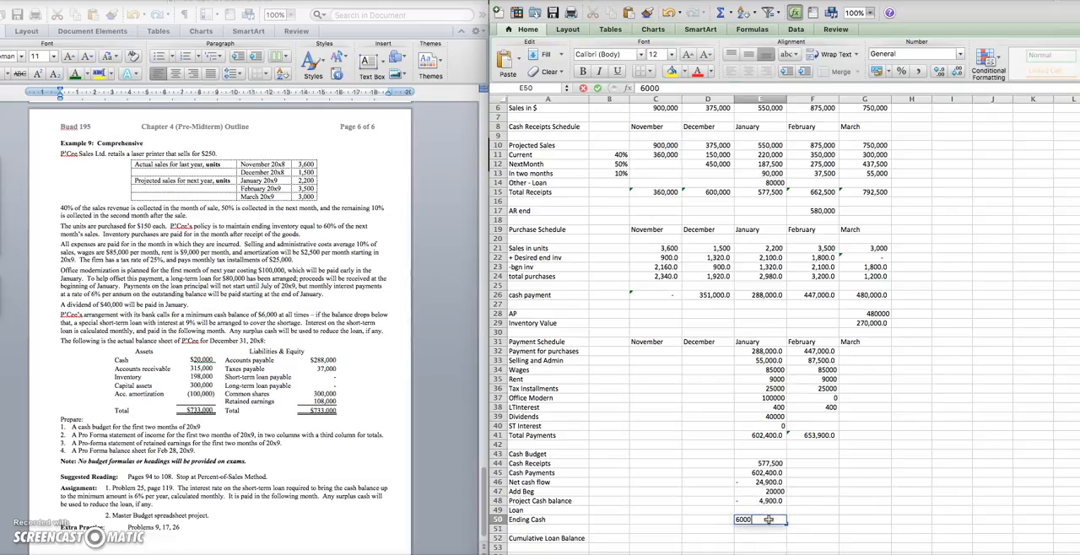
key("Return")
key("Up")
key("Up")
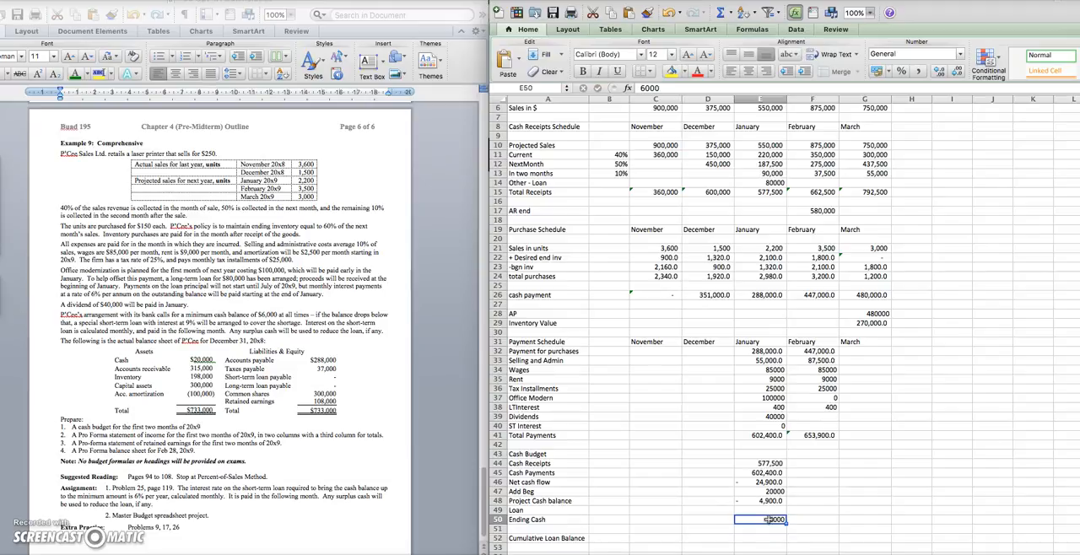
Calculate January's loan in E49 as projected cash balance minus ending cash (=E48-E50)
type("=")
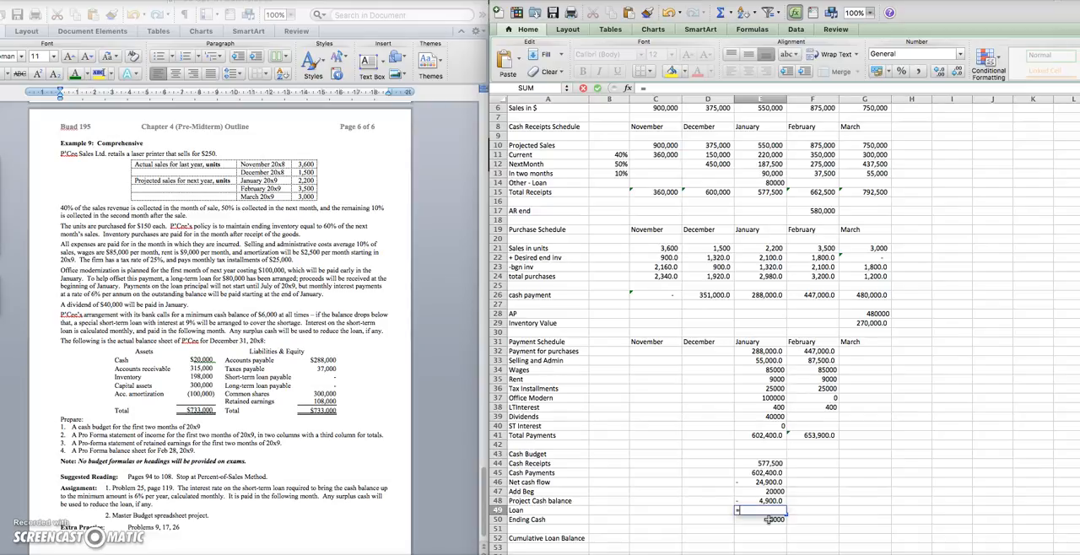
left_click(770, 501)
type("-")
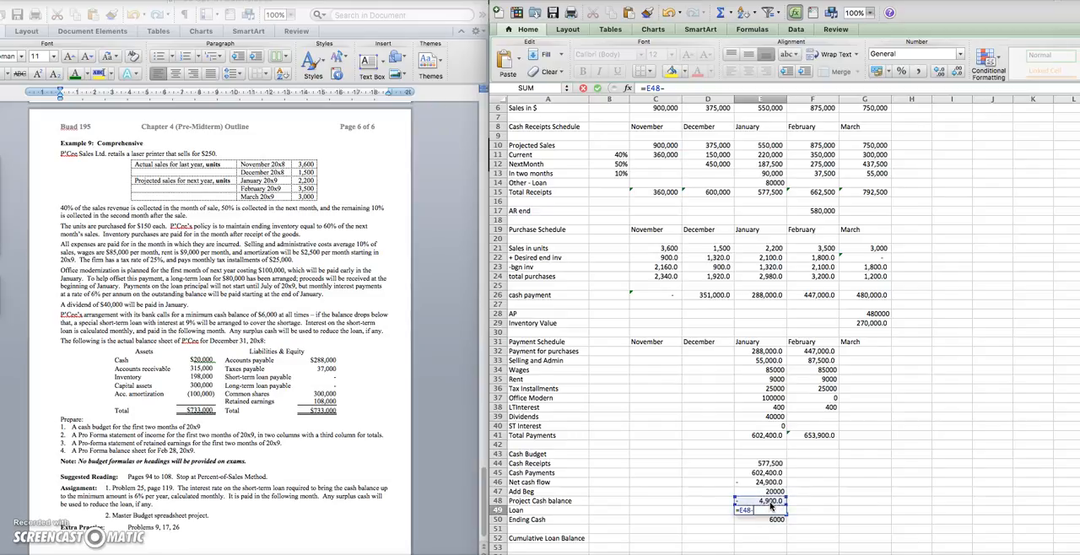
left_click(774, 520)
key("Return")
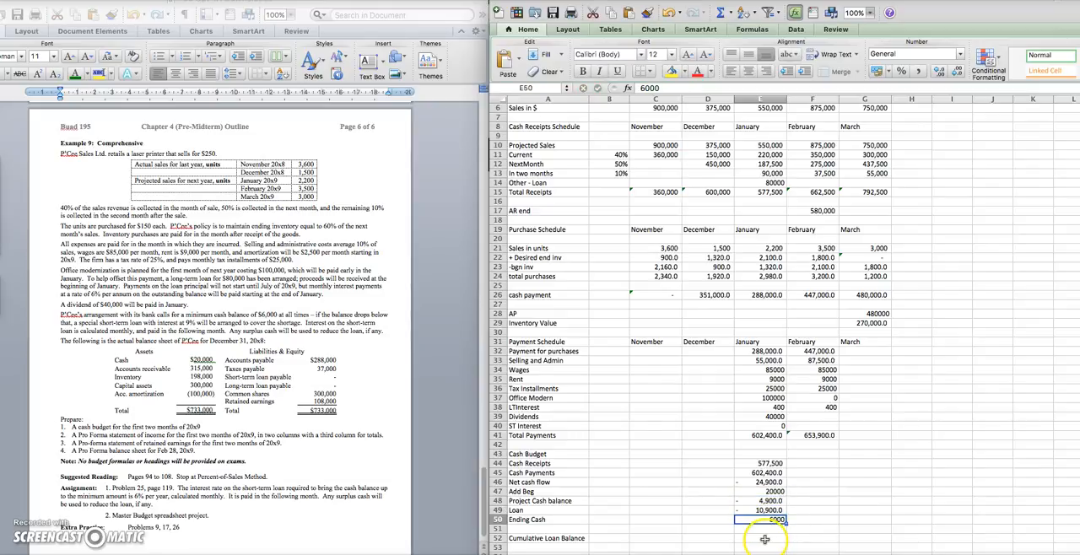
Calculate January's cumulative loan balance in E52 as the January loan with its sign reversed (=E49*-1)
left_click(764, 539)
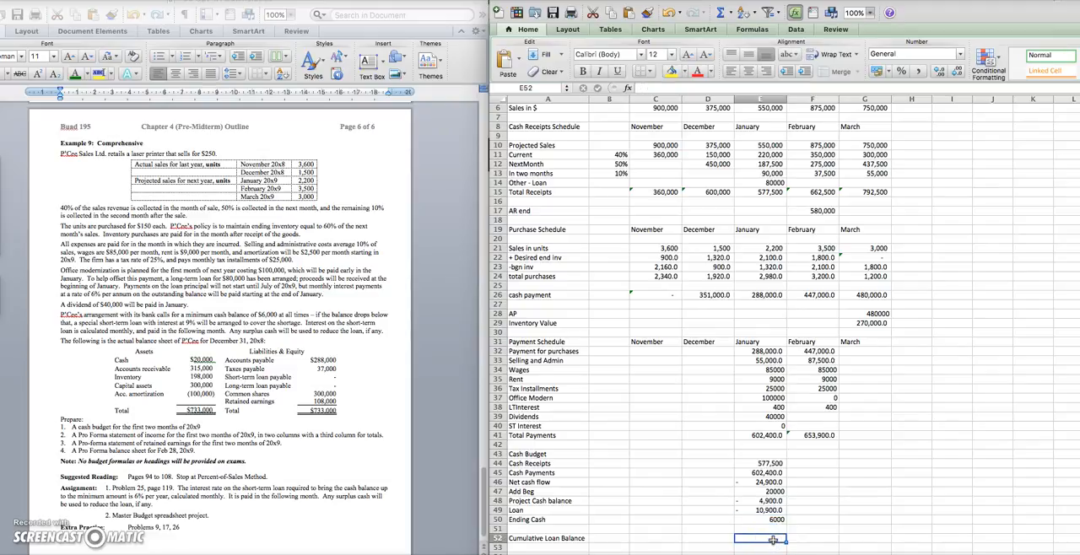
type("=")
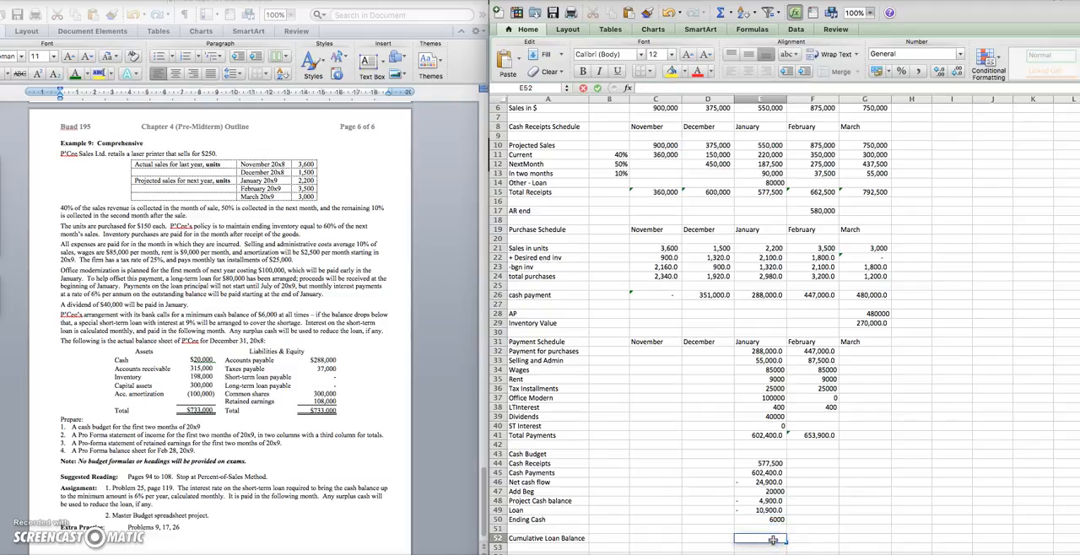
left_click(766, 510)
type("*-1")
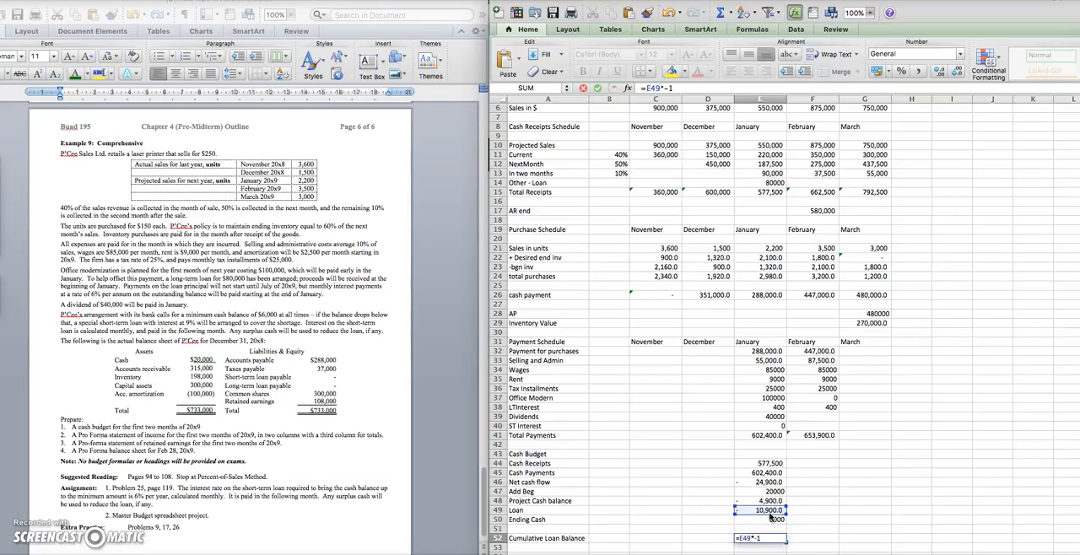
key("Return")
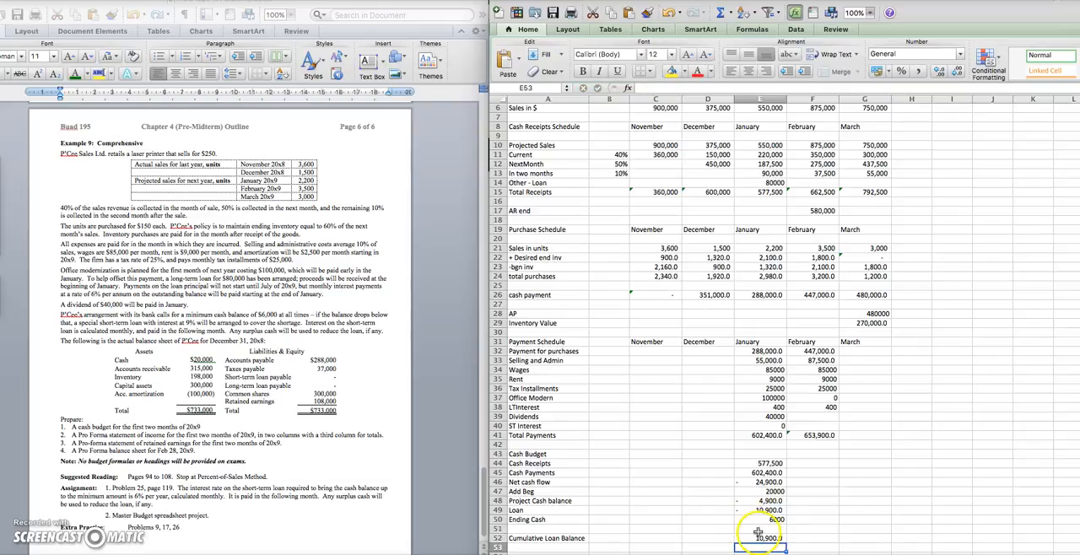
Reverse the sign of January's loan formula in E49 by changing it to =-(E48-E50)
left_click(762, 511)
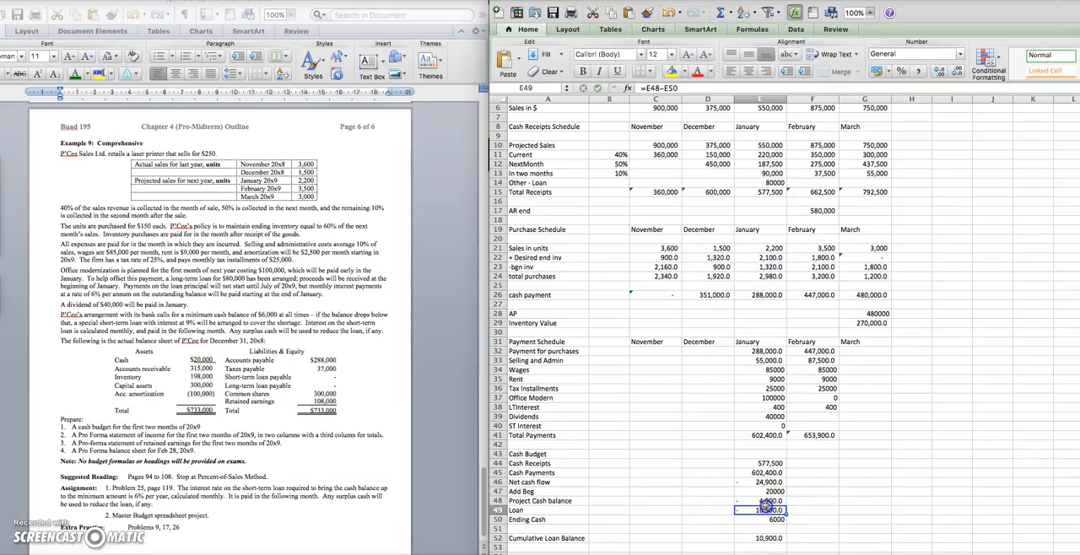
left_click(646, 88)
type("(")
key("Left")
type("-")
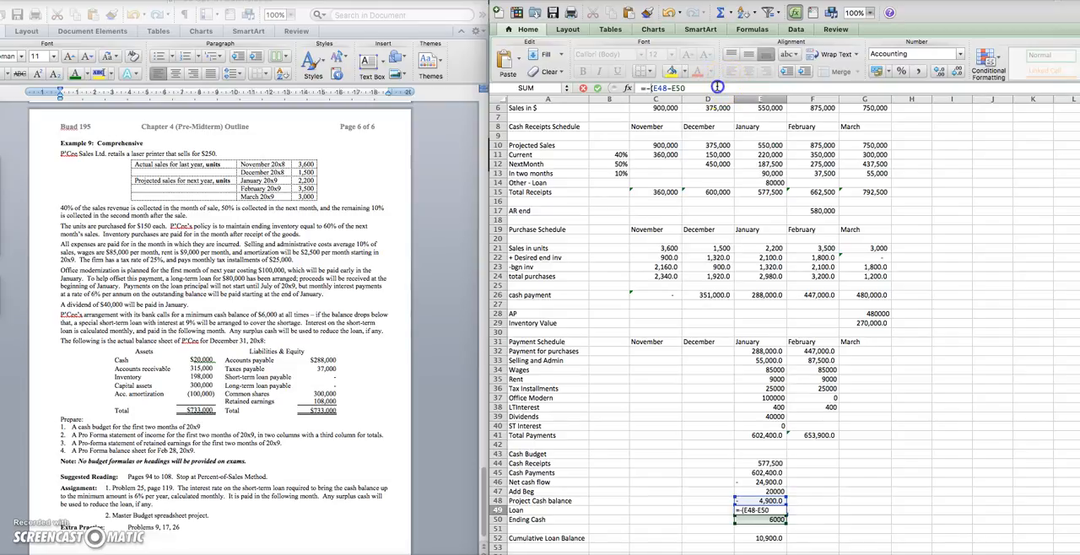
key("Return")
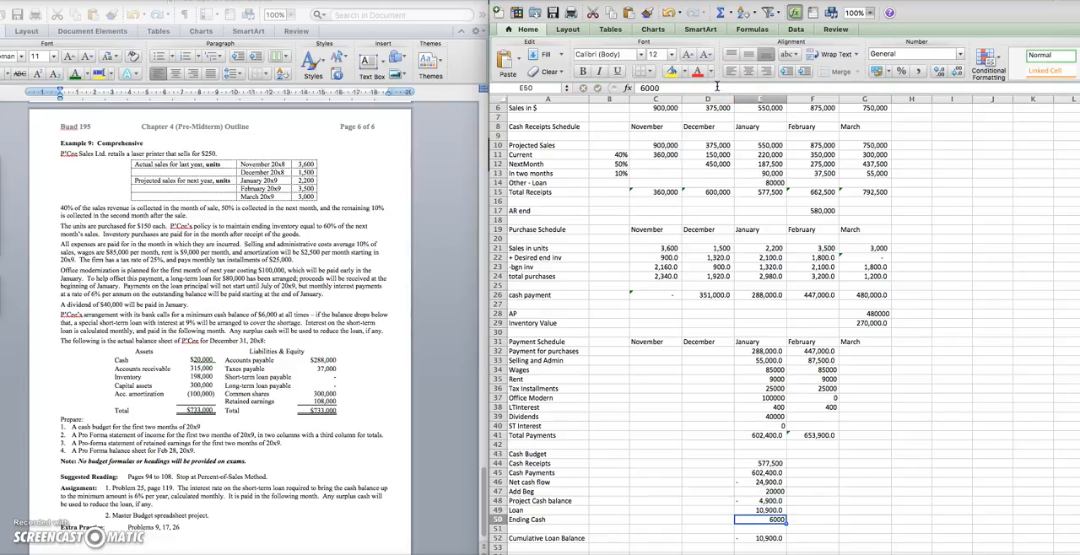
Calculate February's short-term interest in F40 as one month of 9% interest on January's loan (=E49*.09/12)
left_click(806, 424)
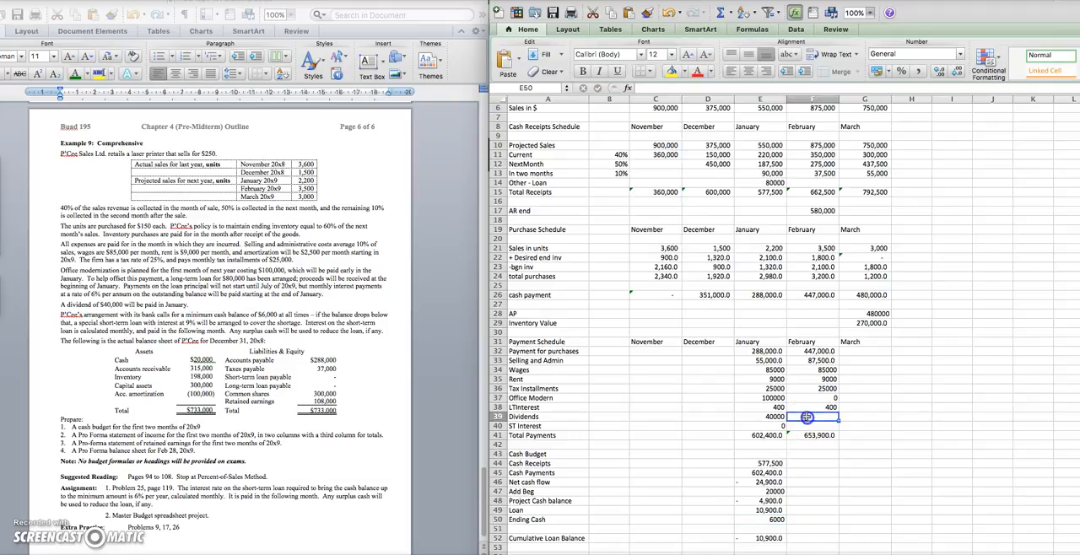
type("=")
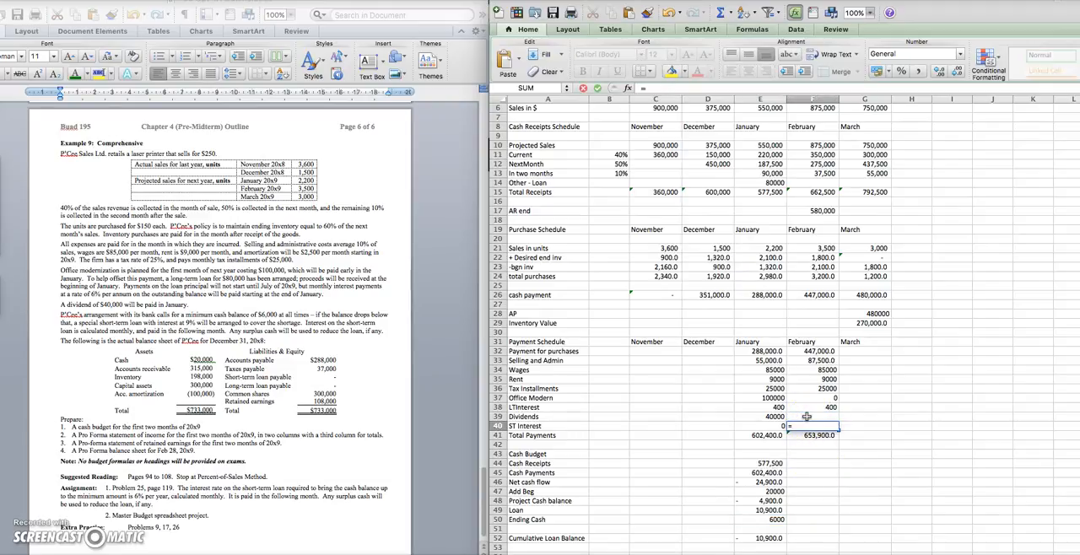
left_click(783, 529)
left_click(784, 511)
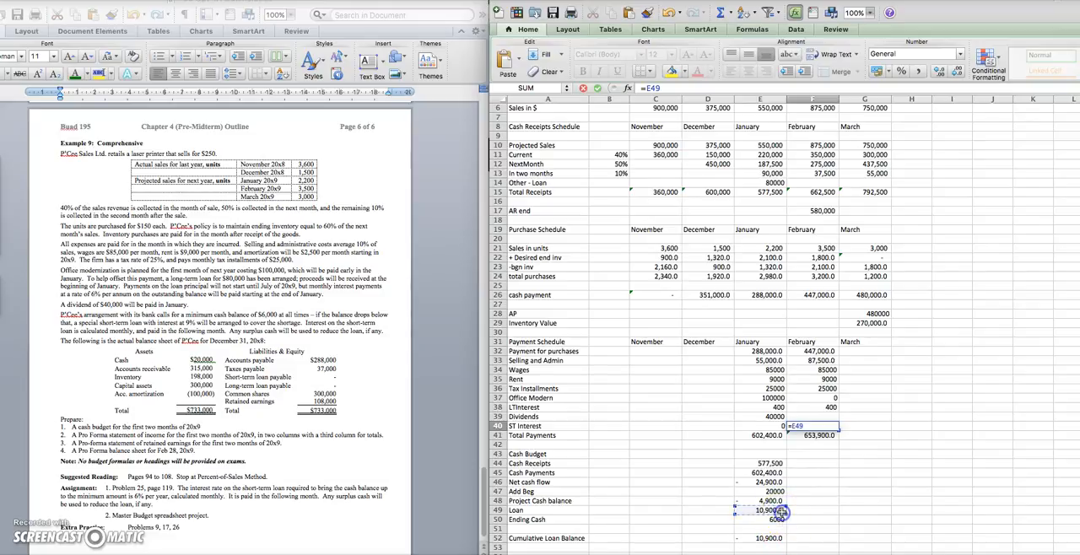
type("*")
type(".09/12")
key("Return")
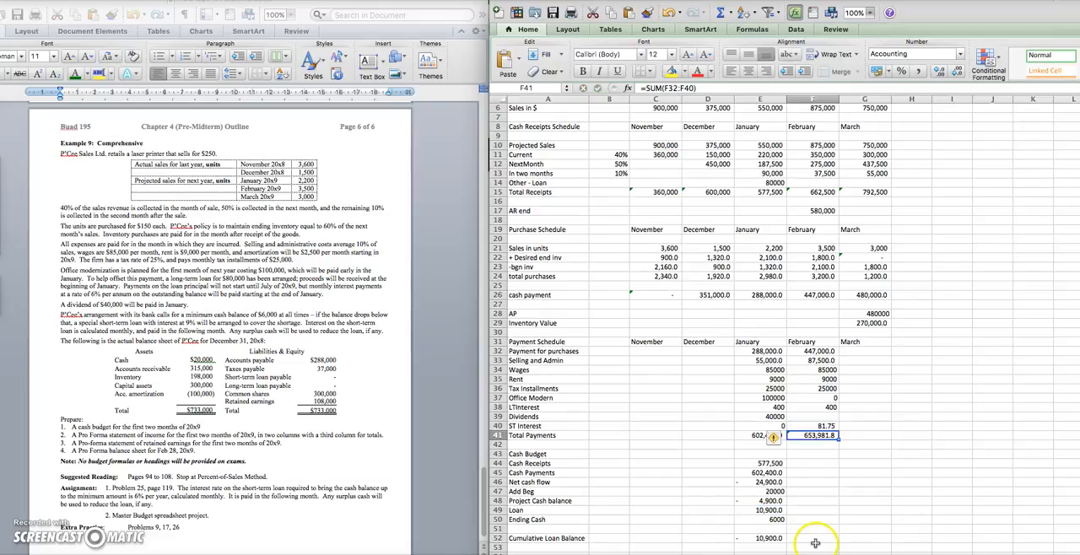
Copy January's cash receipts, cash payments and net cash flow formulas in E44:E46 across to February
left_click(768, 465)
left_click_drag(768, 465, 833, 493)
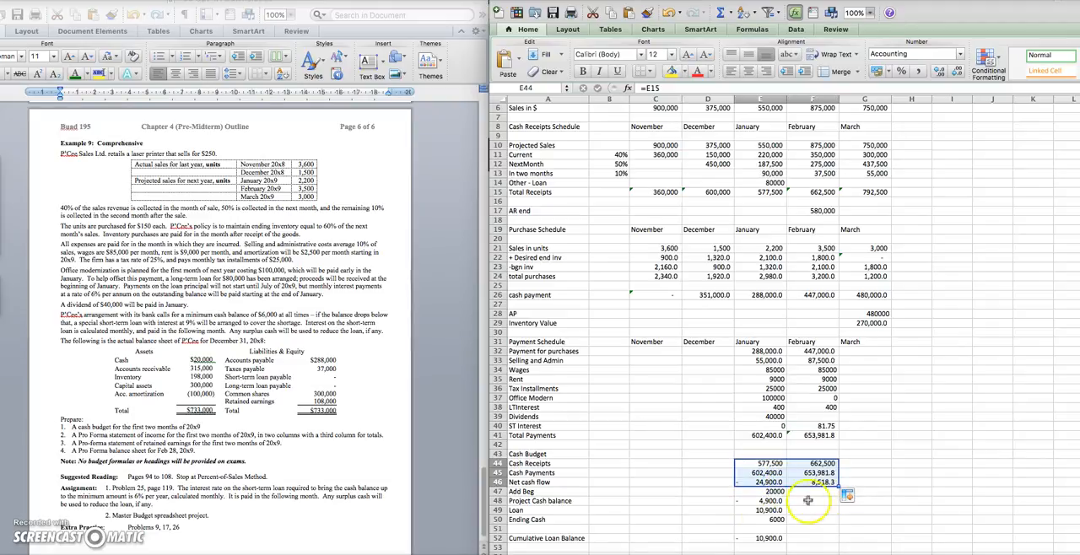
left_click(768, 529)
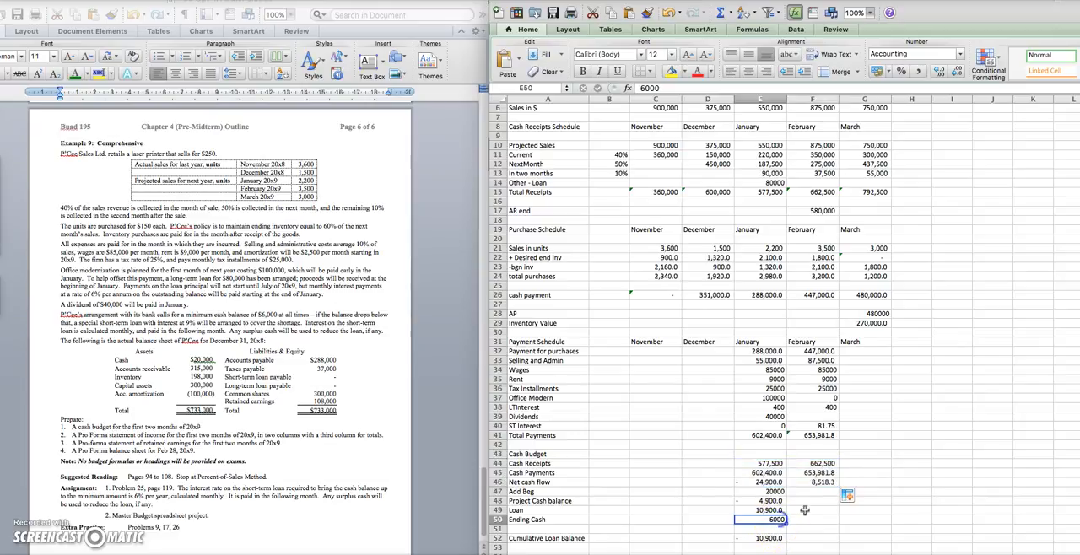
Link February's beginning cash in F47 to January's ending cash in E50
left_click(816, 491)
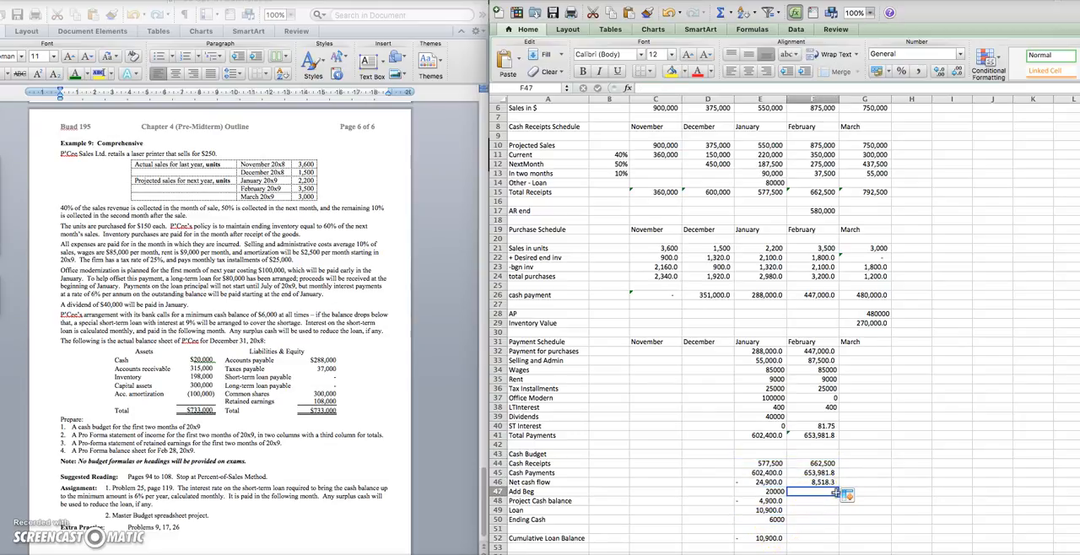
type("=")
left_click(781, 519)
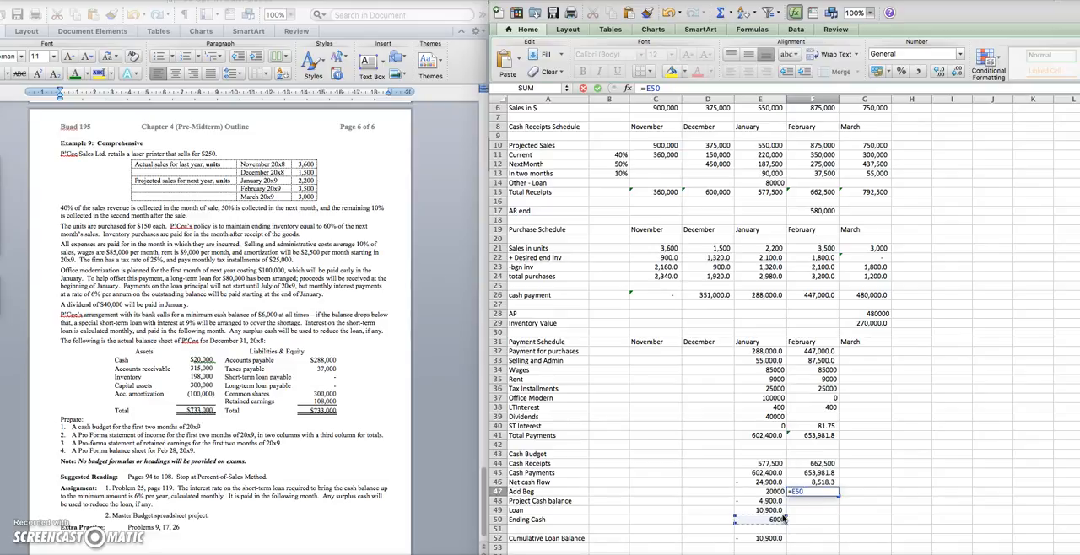
key("Return")
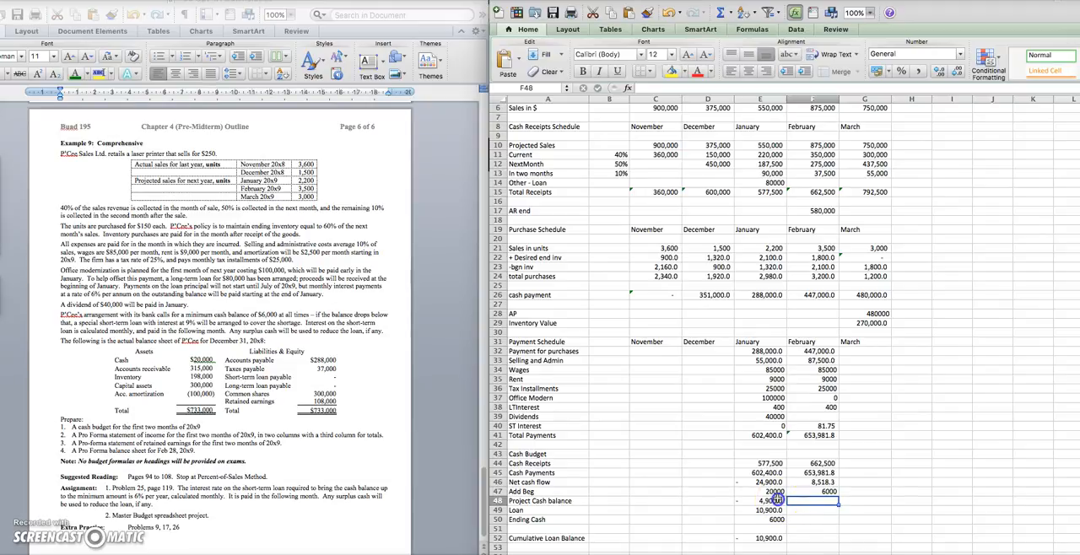
Copy January's projected cash balance formula from E48 to February in F48
left_click(777, 501)
left_click(822, 502)
key("super+v")
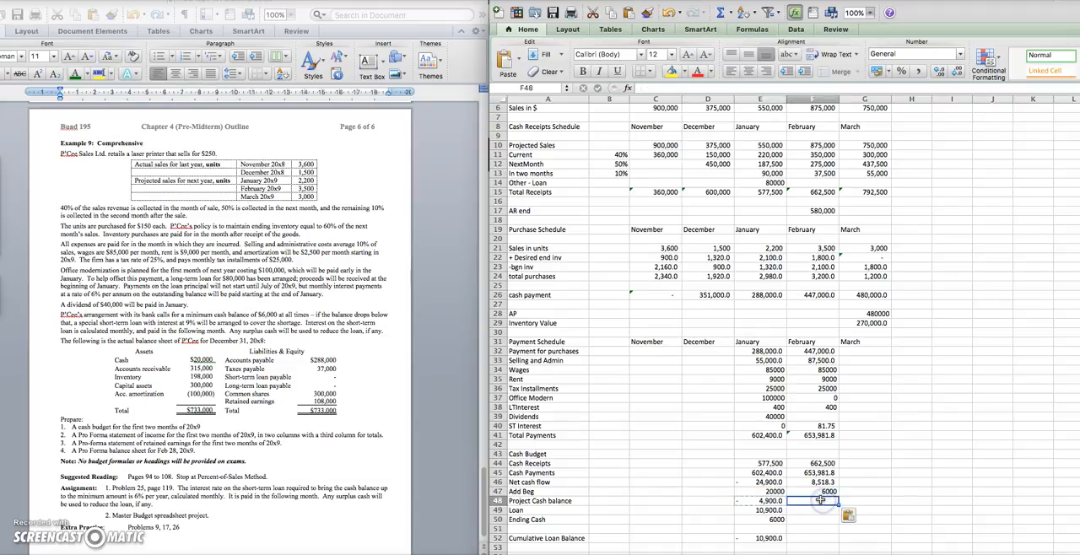
Copy January's loan formula from E49 to February in F49
left_click(818, 512)
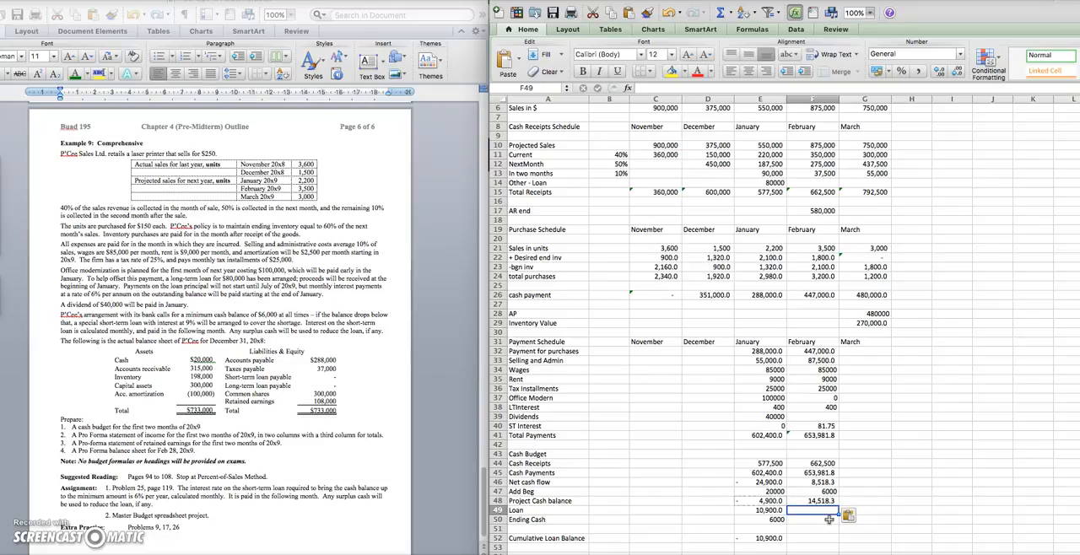
left_click(829, 520)
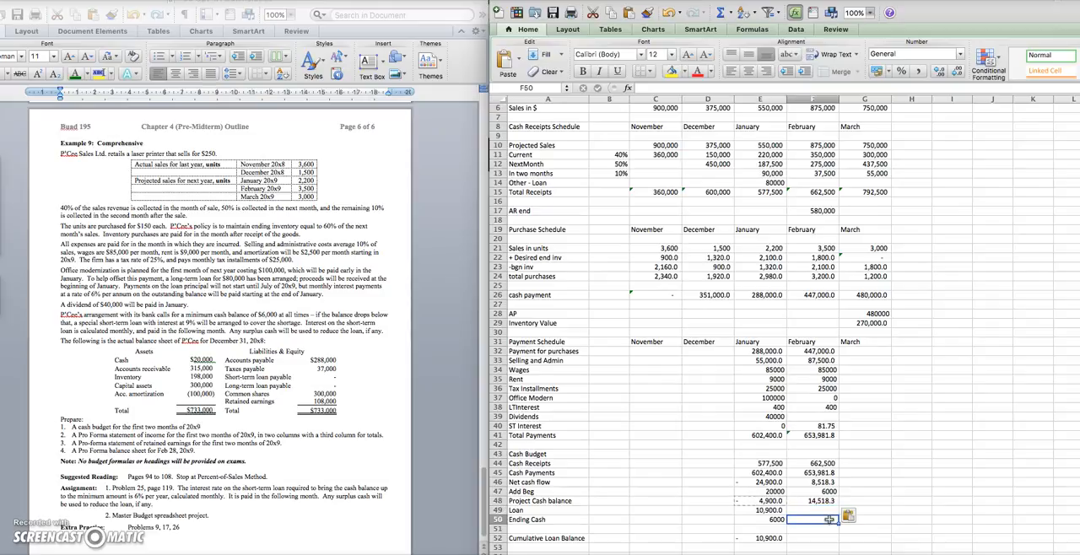
left_click(782, 510)
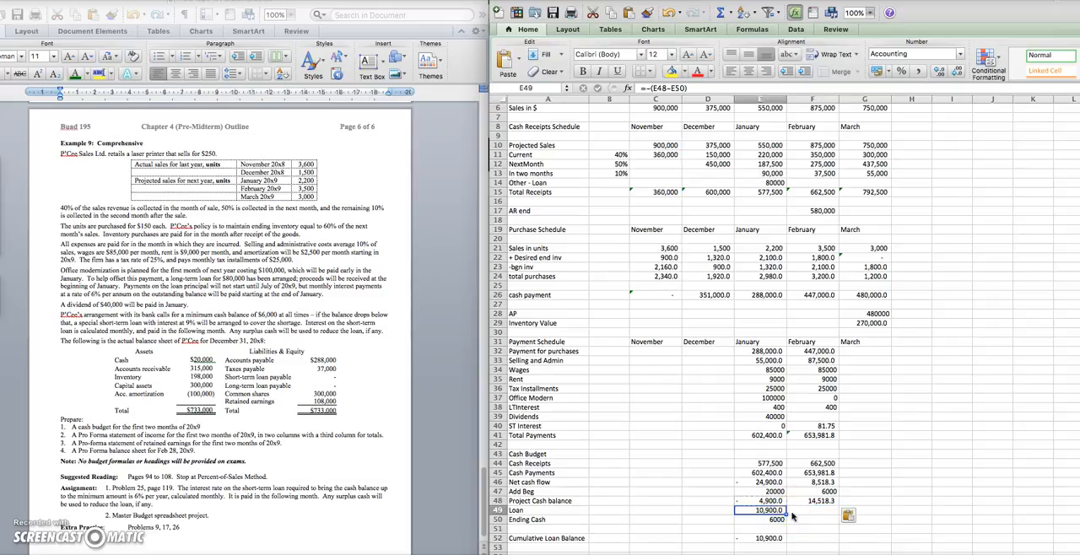
key("super+c")
left_click(812, 512)
key("super+v")
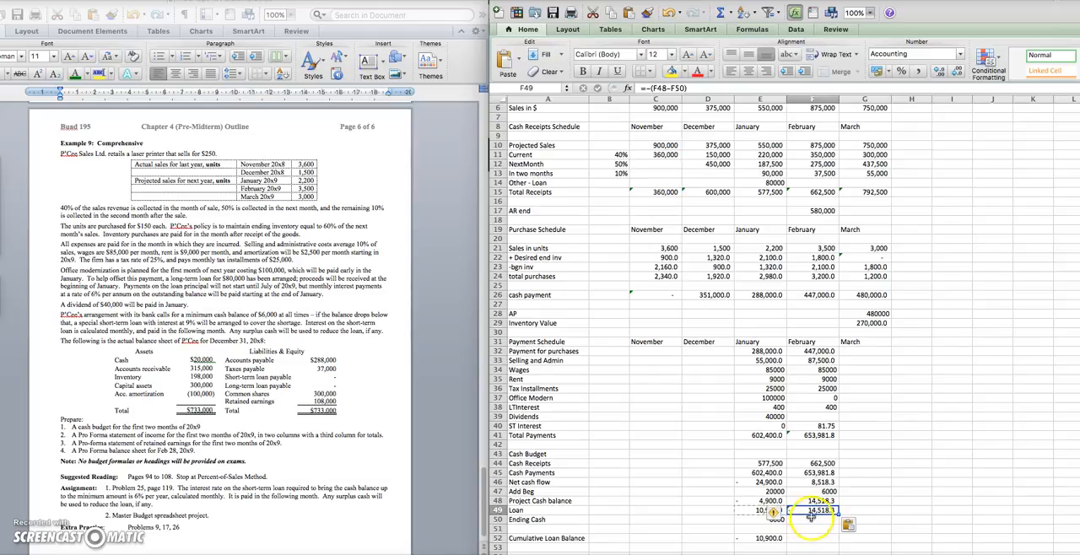
Enter 6000 as February's ending cash in F50 and check the February loan formula in F49
left_click(811, 519)
type("6")
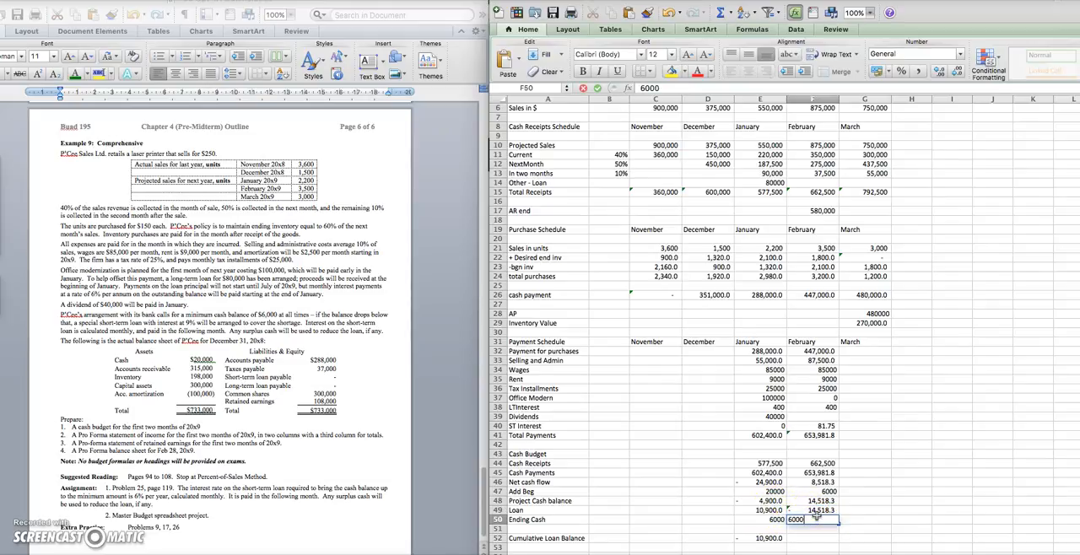
type("000")
key("Return")
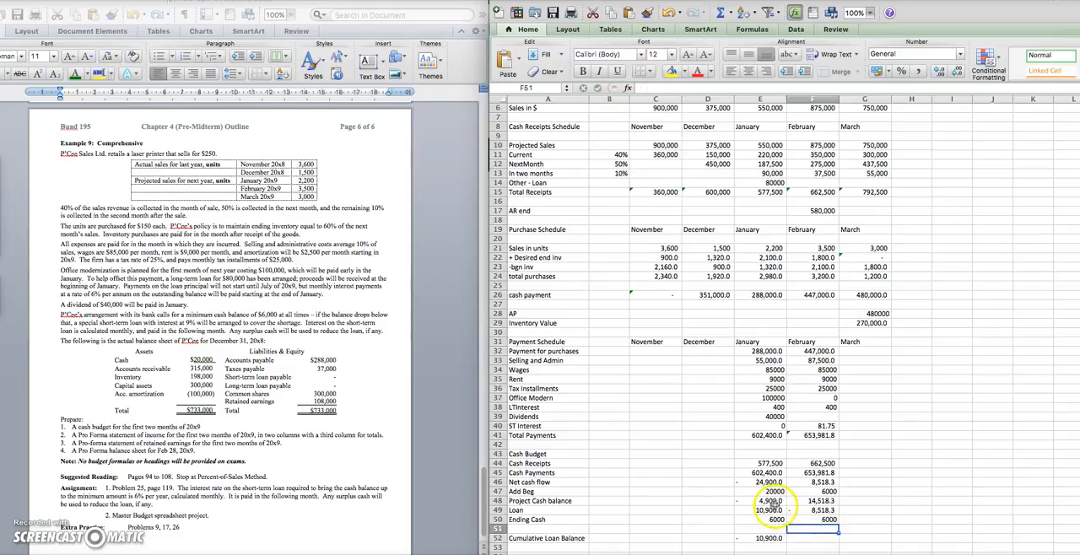
left_click(810, 510)
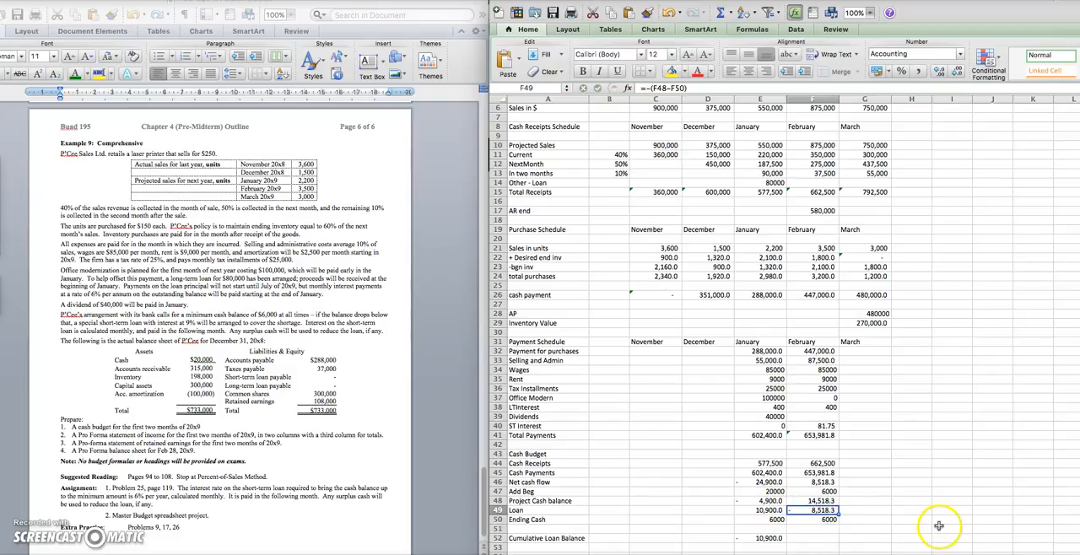
left_click(809, 540)
type("=")
left_click(762, 540)
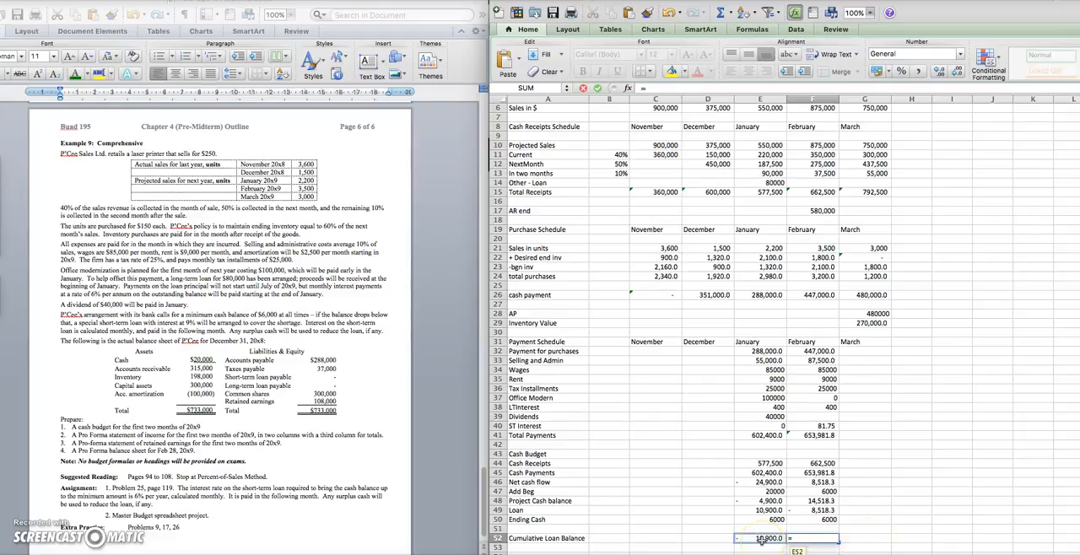
key("Escape")
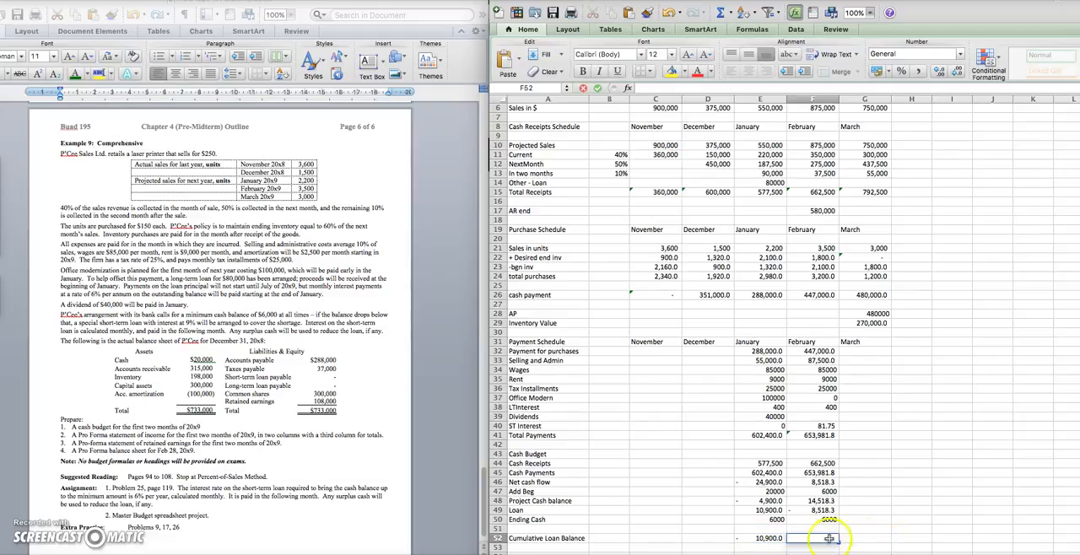
Remove the *-1 multiplier from January's cumulative loan balance formula in E52, leaving =E49
left_click(759, 538)
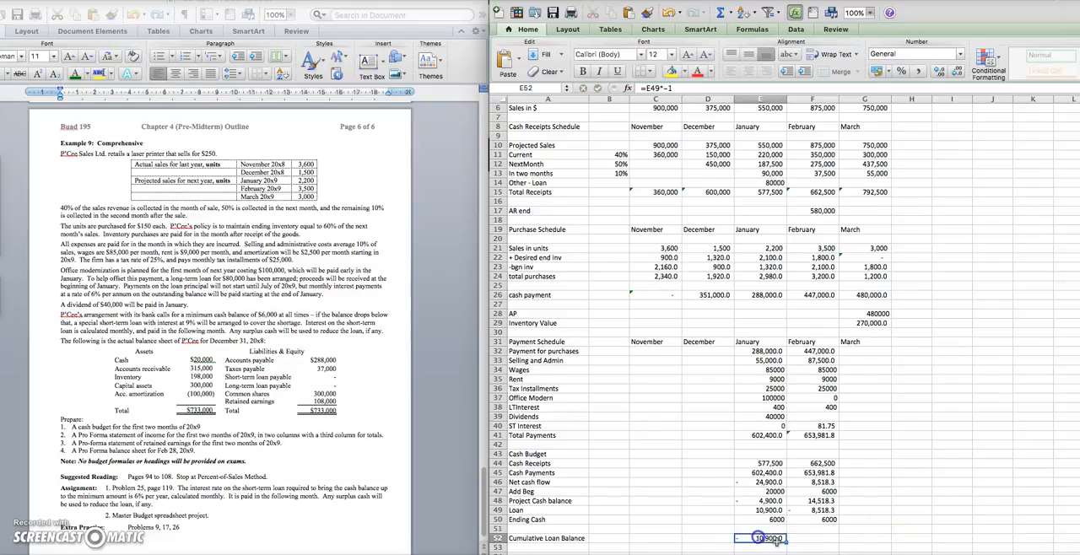
left_click(685, 88)
key("BackSpace")
key("BackSpace")
key("BackSpace")
key("Return")
Calculate February's cumulative loan balance in F52 as January's balance plus February's loan, =E52+F49
key("Up")
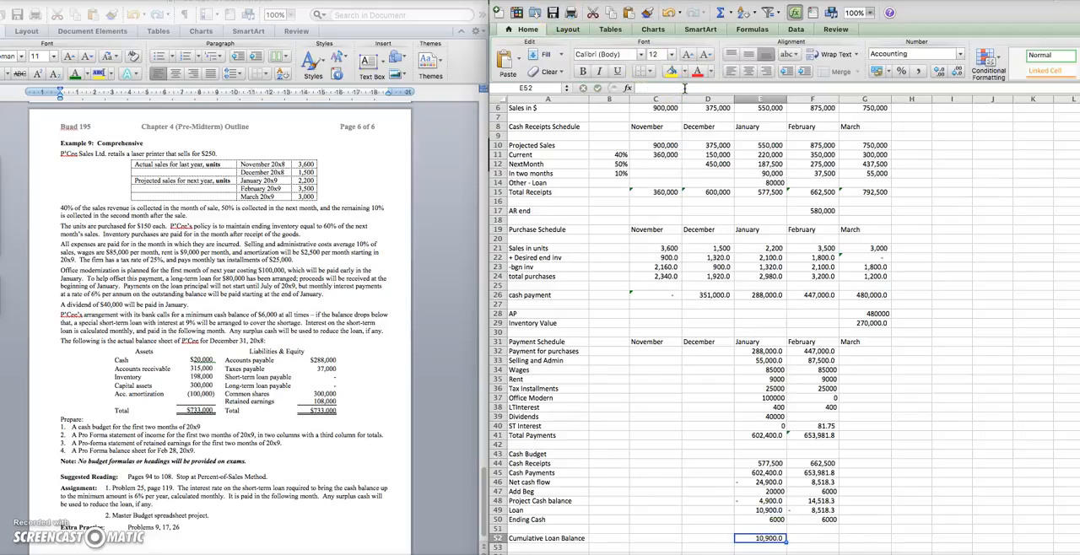
key("Right")
type("=")
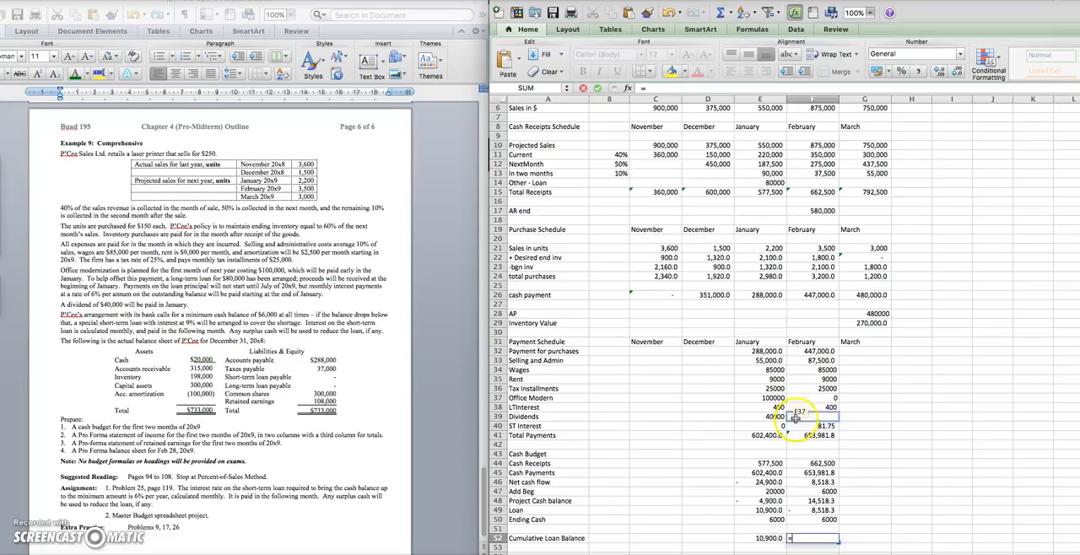
left_click_drag(757, 533, 760, 537)
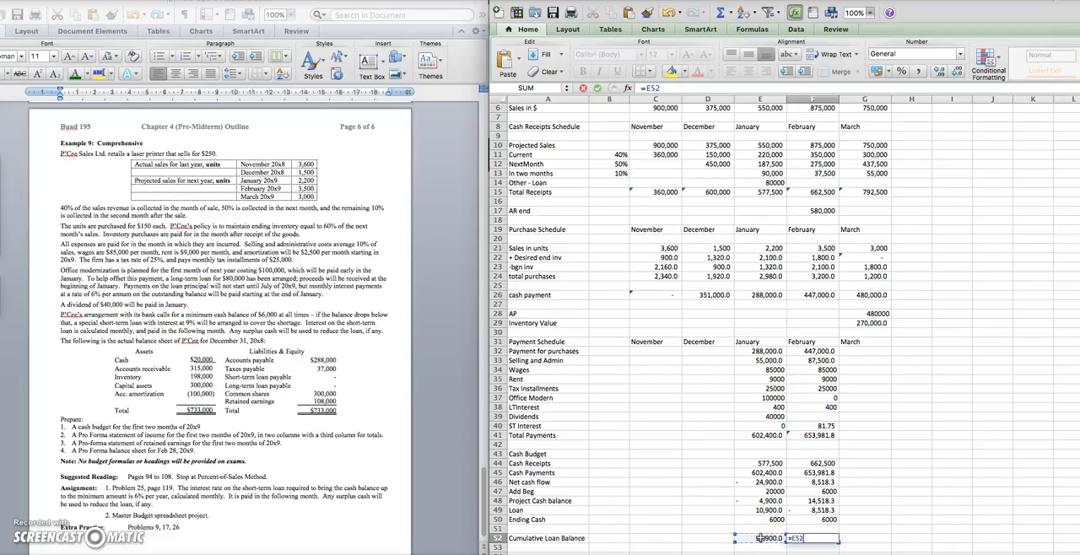
type("+")
left_click(823, 510)
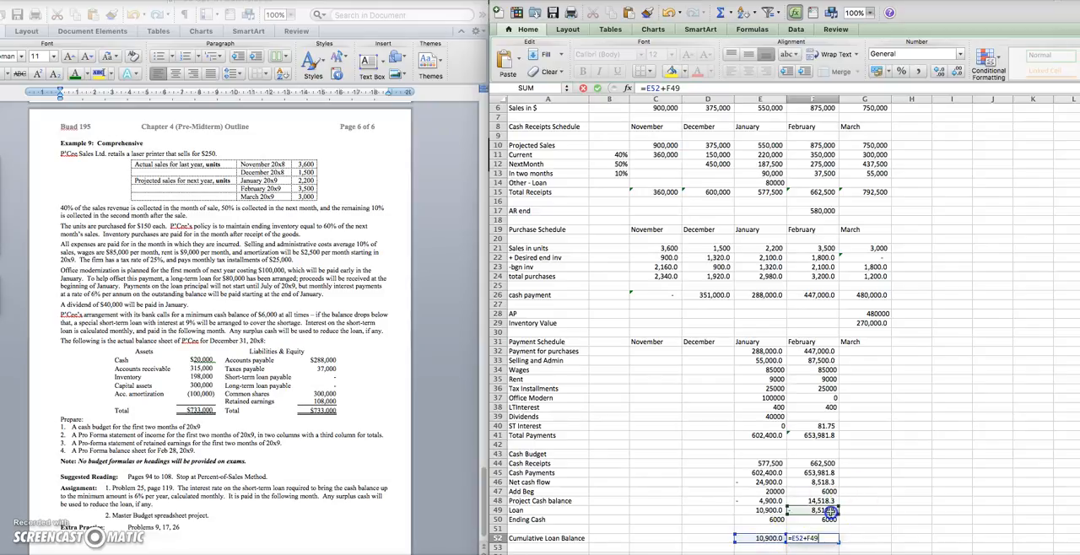
key("Return")
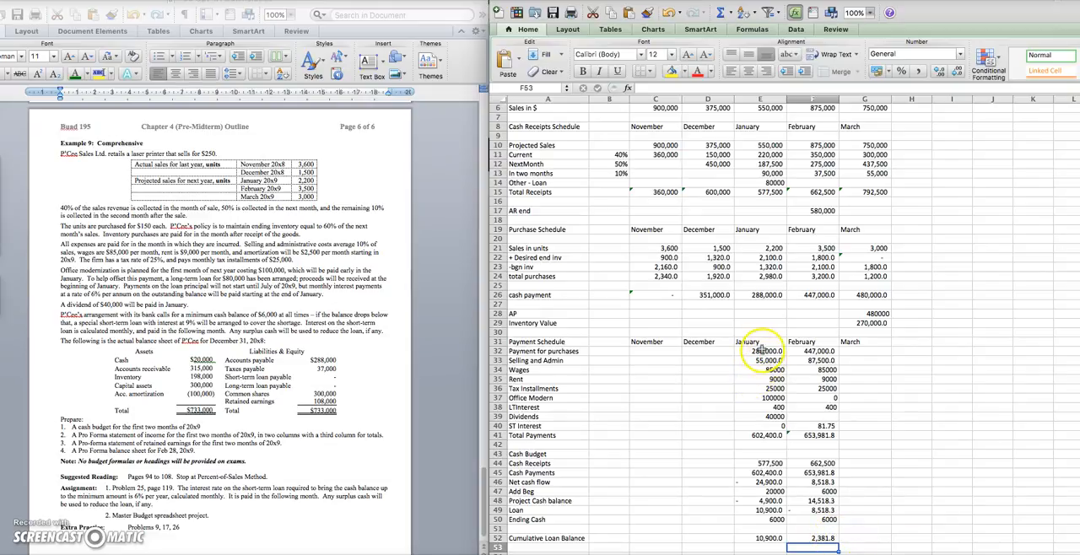
Format the payment schedule and cash budget figures in E32:F52 with thousands separators and no decimals
left_click_drag(759, 347, 819, 509)
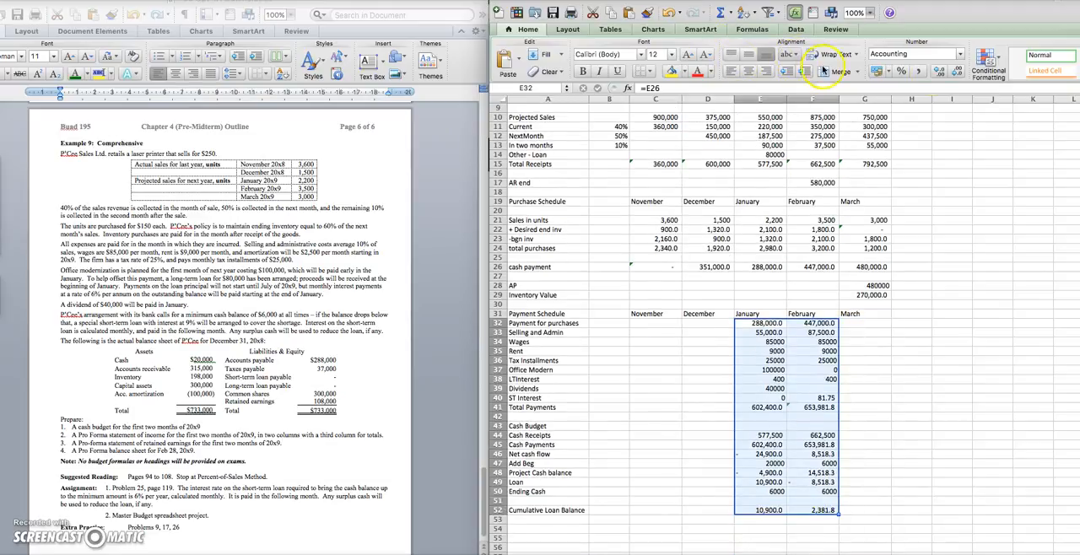
left_click(920, 71)
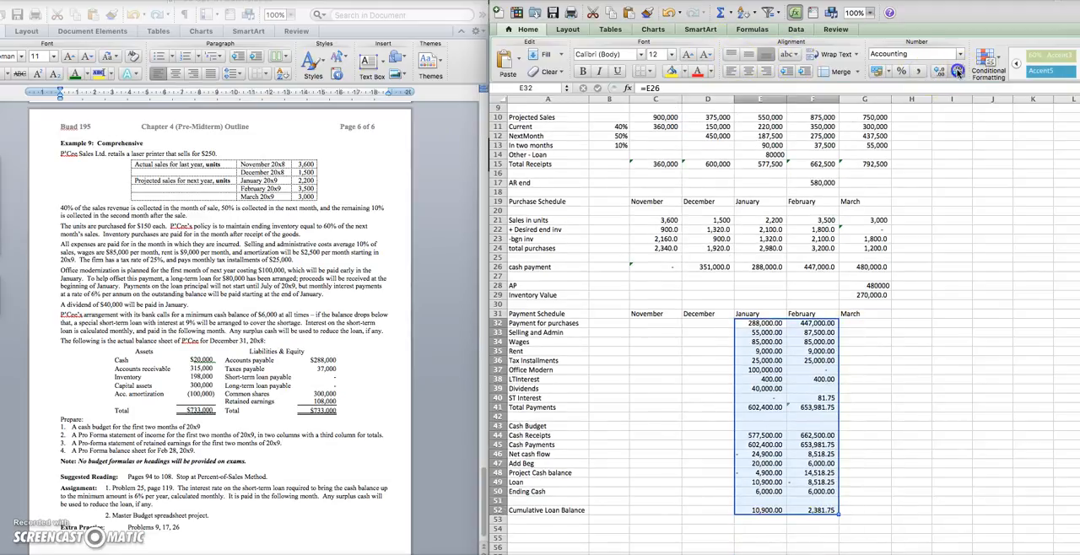
left_click(957, 72)
left_click(957, 72)
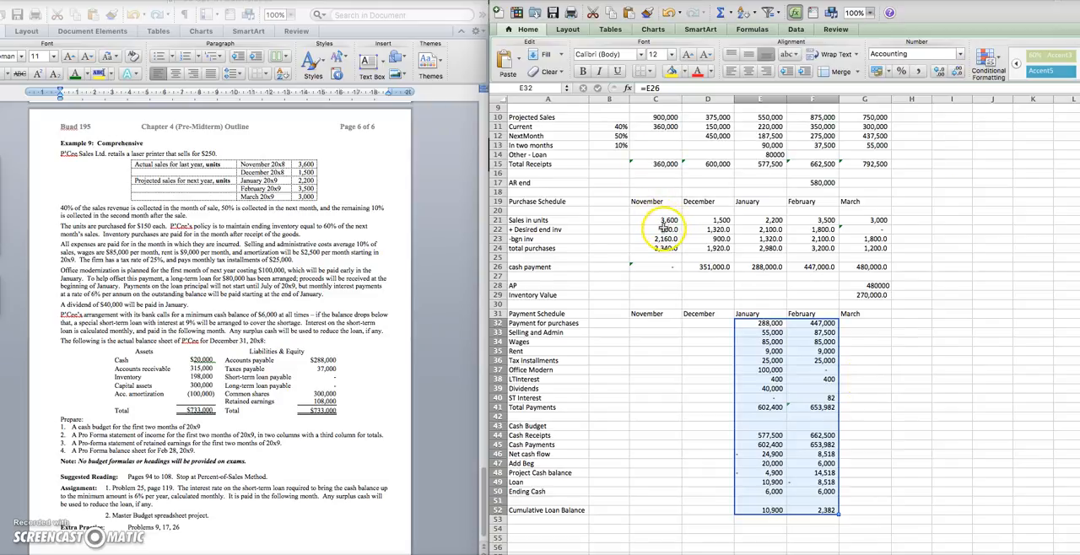
Format the purchase schedule figures in C21:G24 and C26:G29 with thousands separators and no decimals
left_click_drag(665, 228, 878, 247)
left_click(919, 73)
left_click(957, 73)
left_click(956, 73)
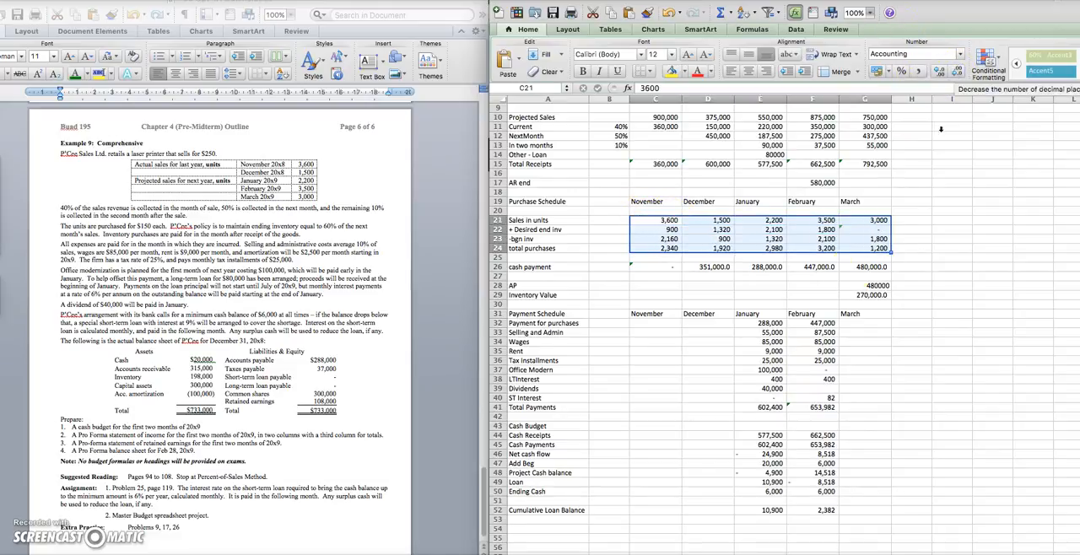
left_click_drag(663, 268, 882, 297)
left_click(919, 71)
left_click(956, 74)
left_click(956, 73)
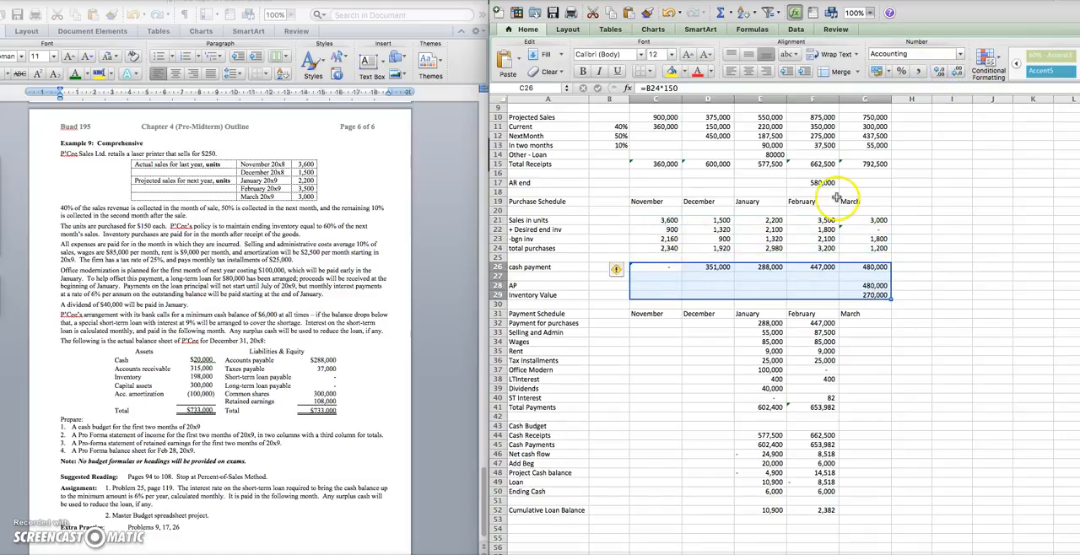
Format January's Other - Loan receipt in E14 with a thousands separator and no decimals
left_click(781, 154)
left_click(919, 71)
left_click(960, 74)
left_click(960, 74)
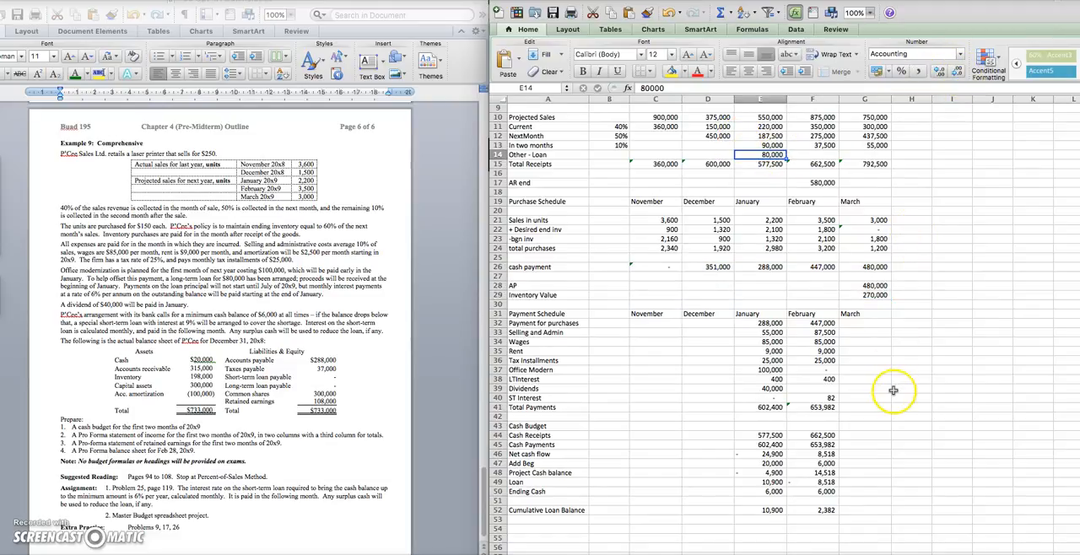
Enter the section heading Income Statement in A55, below the cumulative loan balance
scroll(894, 391, "down", 7)
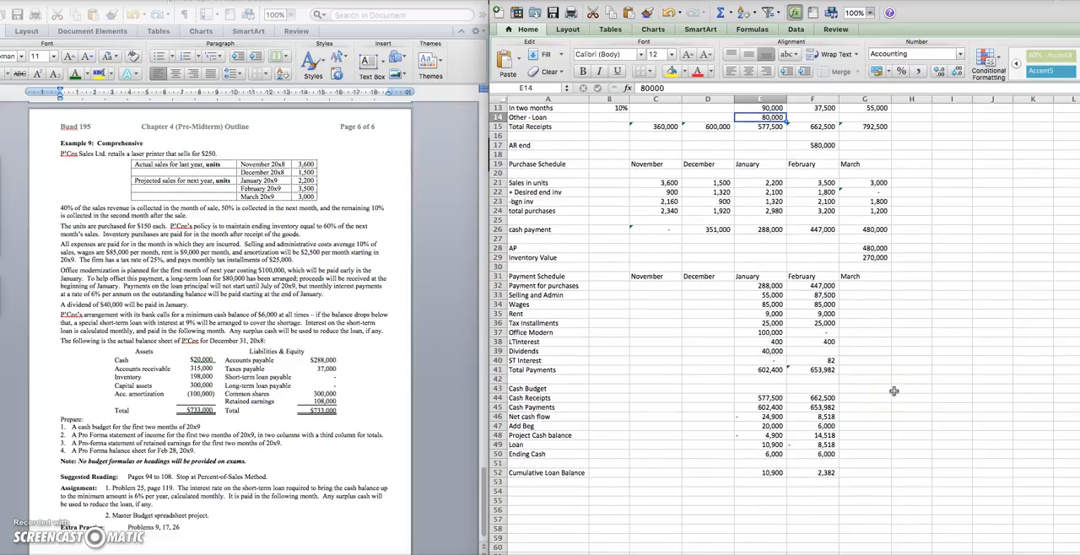
scroll(894, 391, "down", 3)
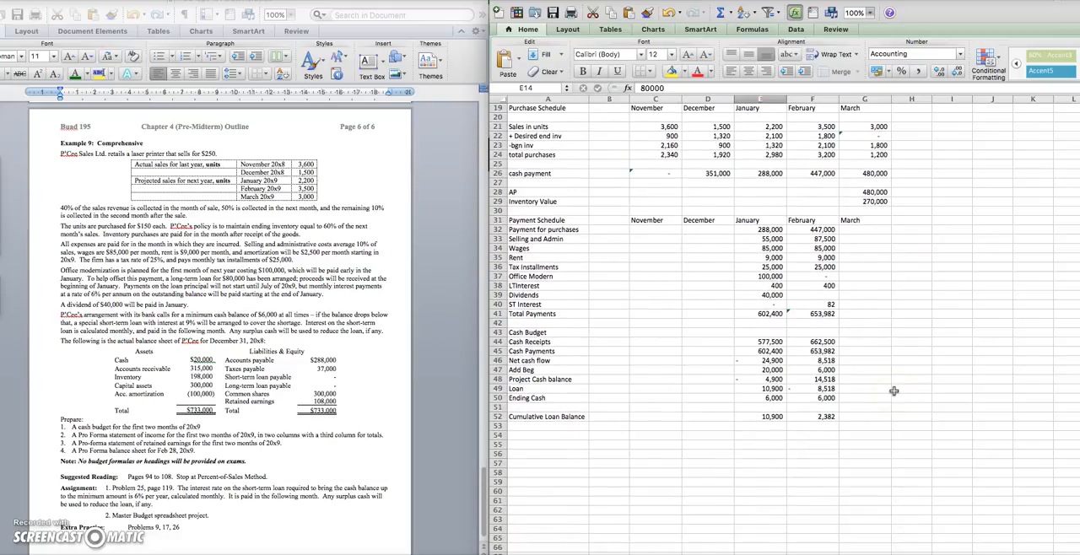
left_click(557, 445)
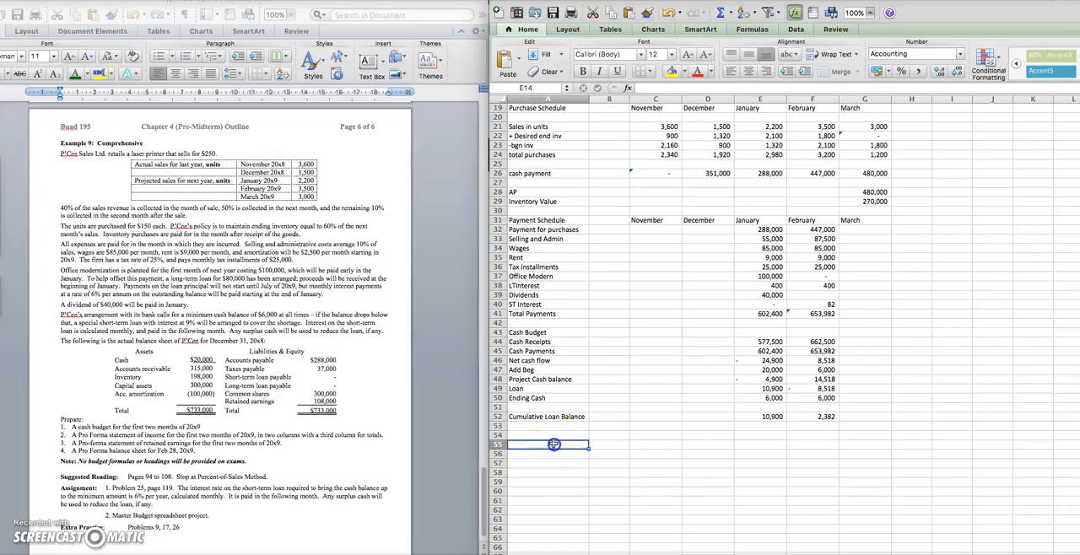
type("In")
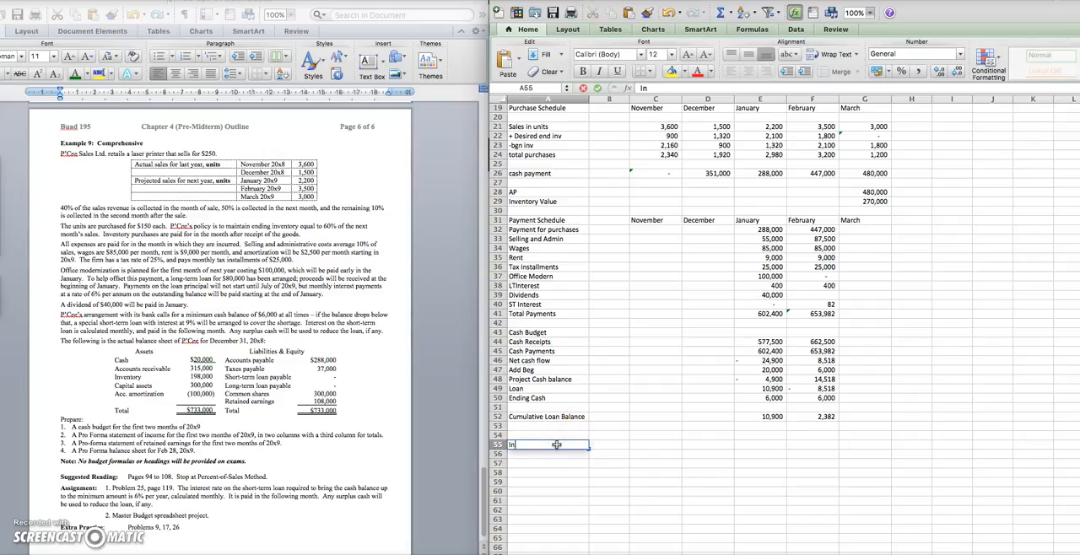
type("come Statement")
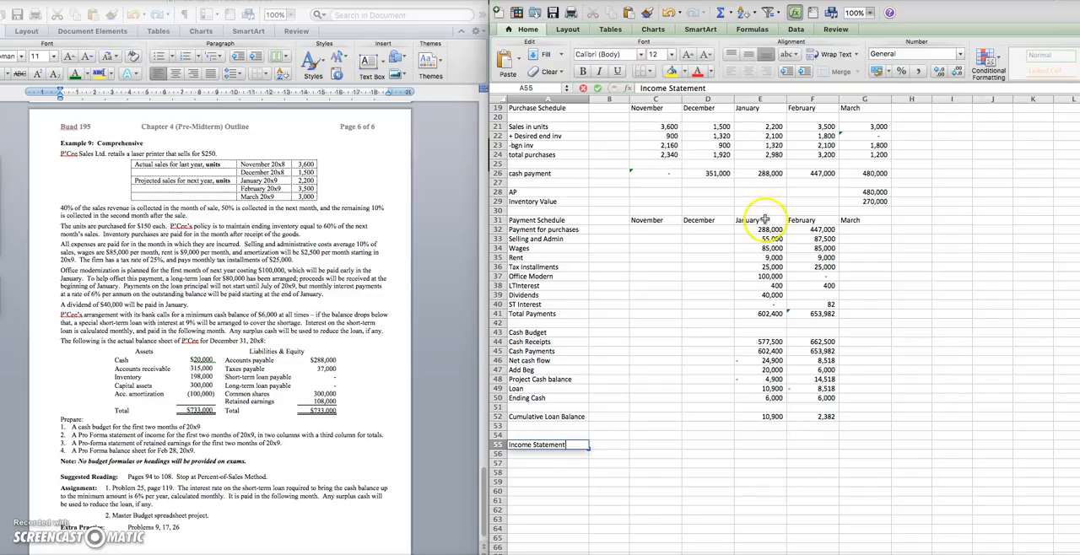
Copy the January and February headings from E31:F31 to E55:F55 and add a TOTAL heading in G55
left_click_drag(757, 220, 803, 221)
key("super+c")
left_click(763, 455)
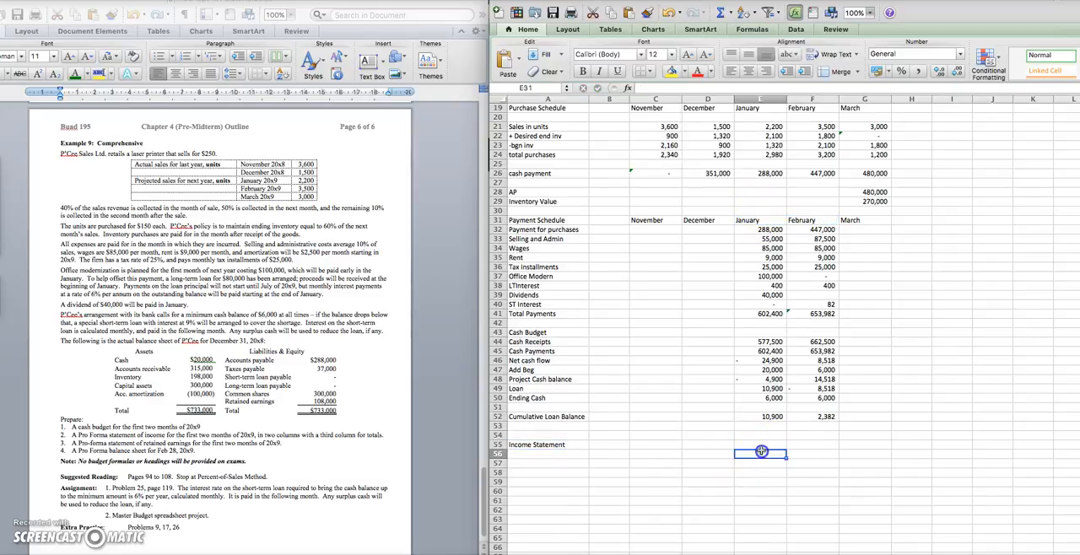
left_click(763, 446)
key("super+v")
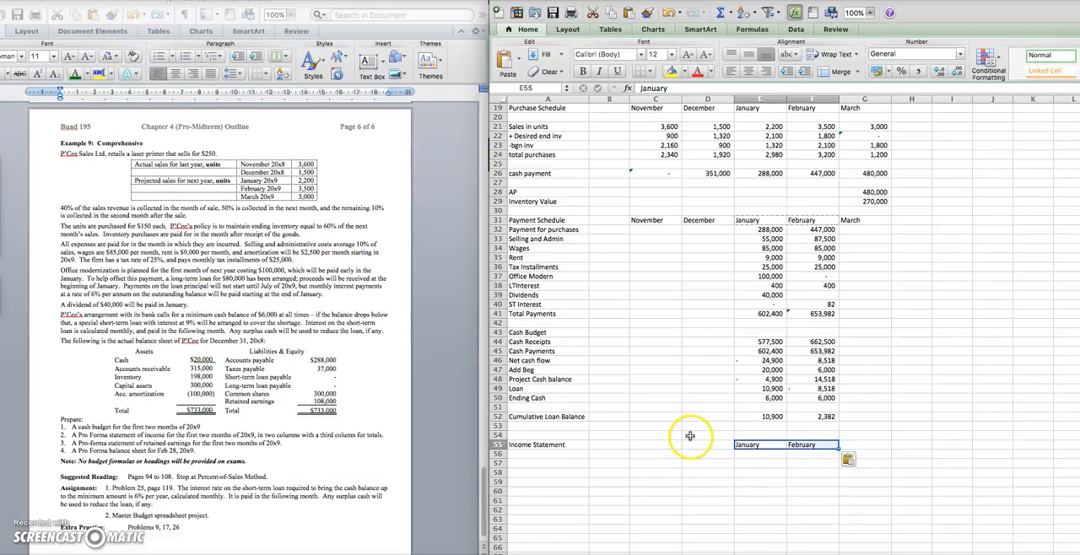
left_click(859, 445)
type("TOTA")
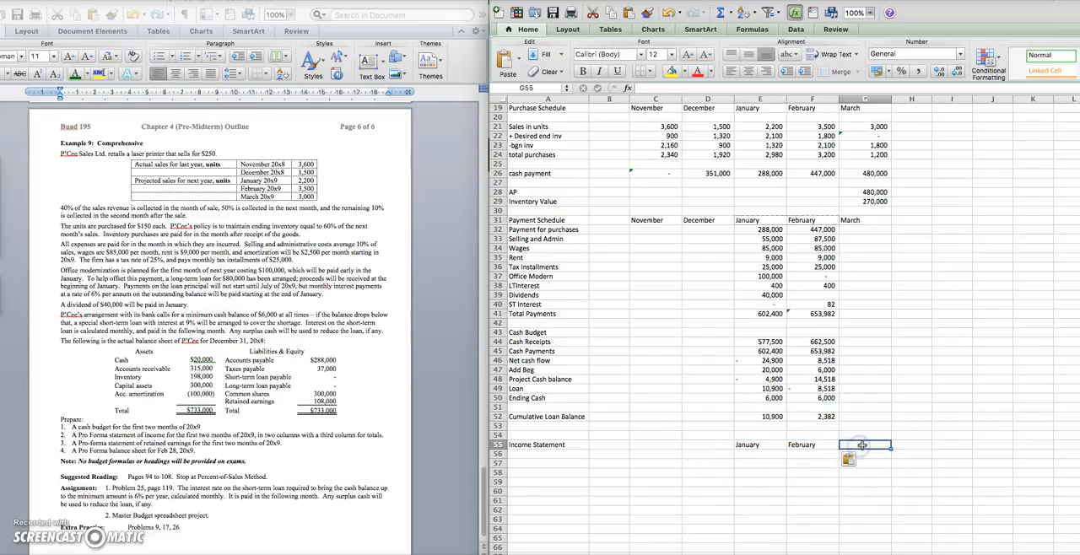
type("L")
key("Return")
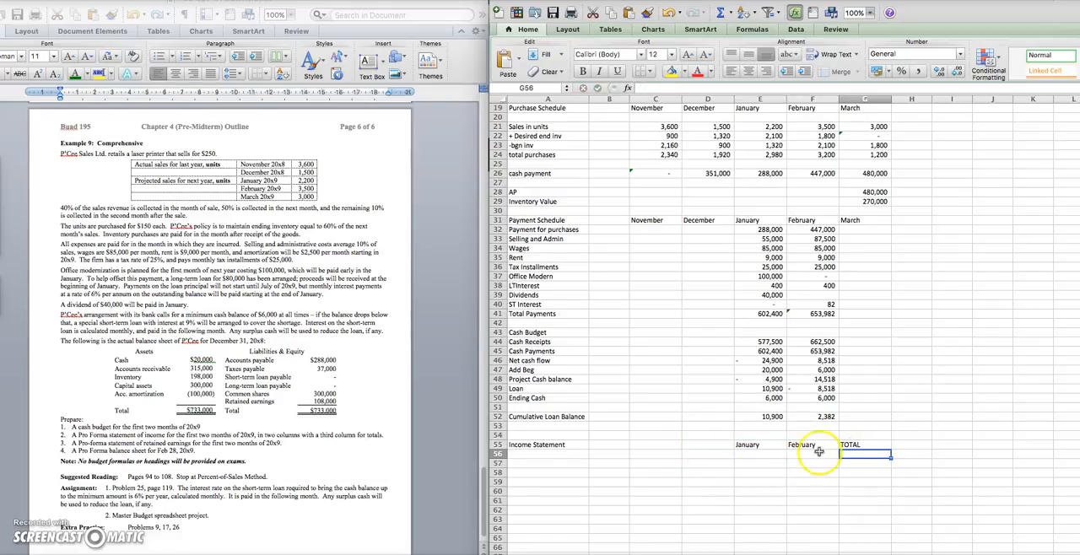
Enter the income statement row labels Revenue, COGS and Gross Profit in A56:A58
left_click(562, 453)
type("R")
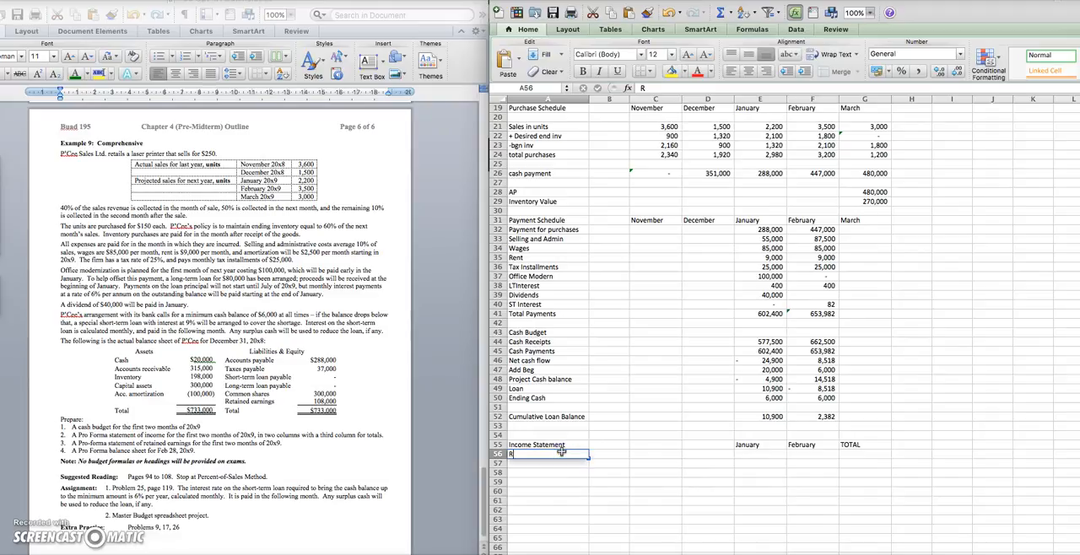
type("evenue")
key("Return")
type("COGS")
key("Return")
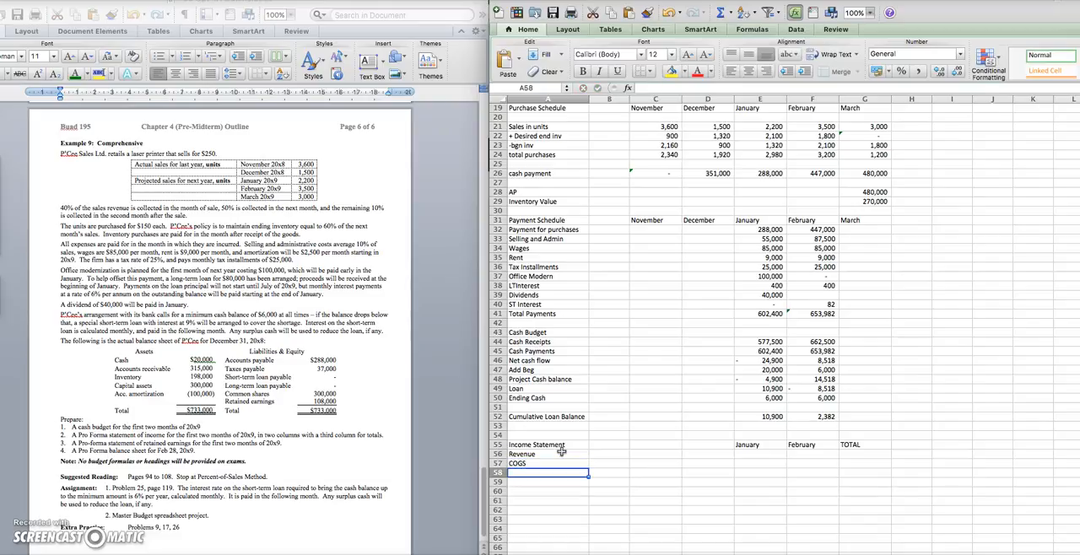
type("Gross Profit")
key("Return")
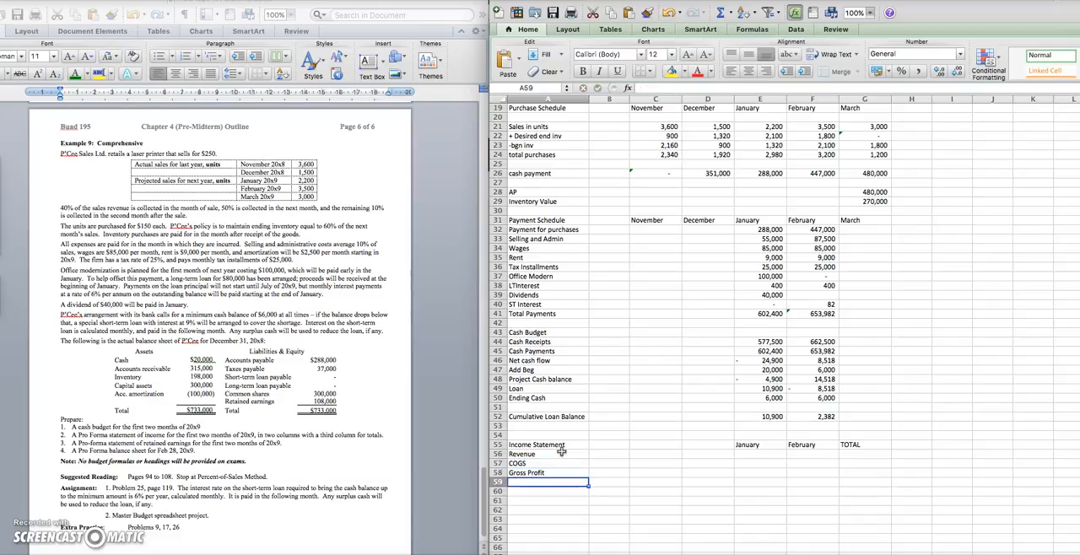
Copy the payment schedule labels Selling and Admin through ST Interest from A33:A40 to the income statement starting at A59
type("S")
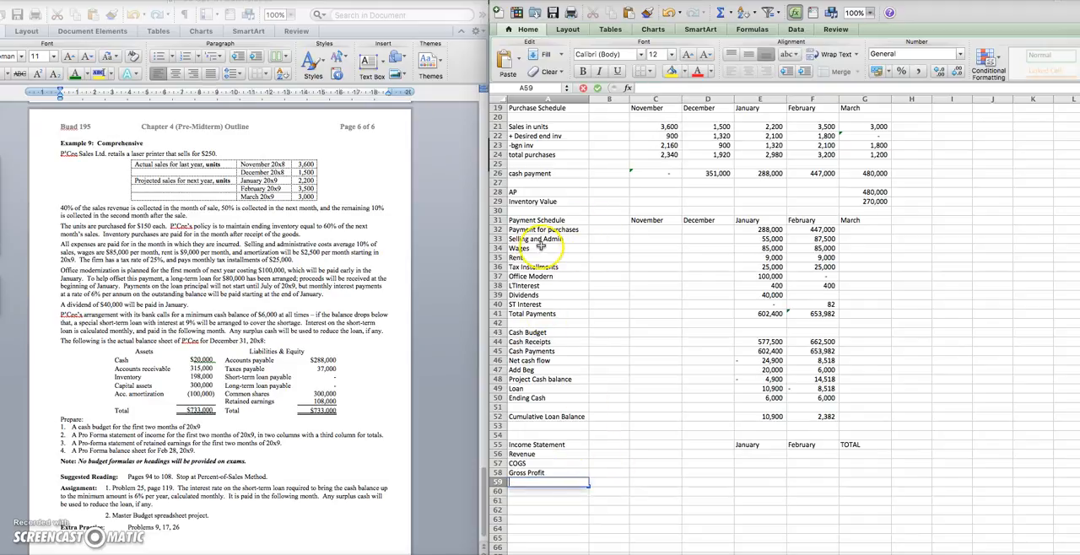
left_click_drag(539, 239, 545, 304)
key("super+c")
left_click(547, 485)
key("super+v")
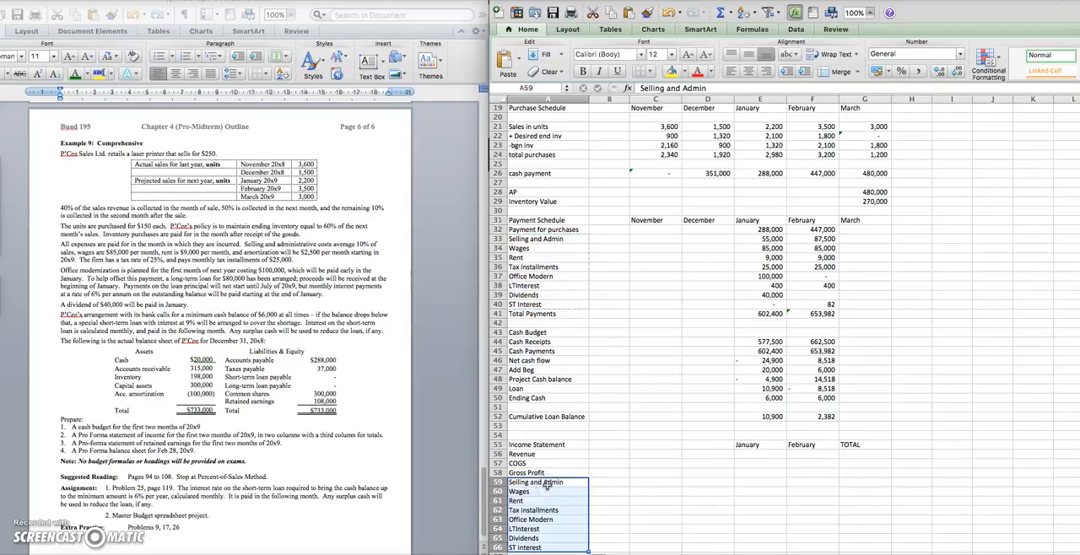
Clear the Tax Installments and Office Modern labels from A62 and A63 of the income statement
scroll(547, 486, "down", 1)
left_click(547, 472)
key("Down")
key("Down")
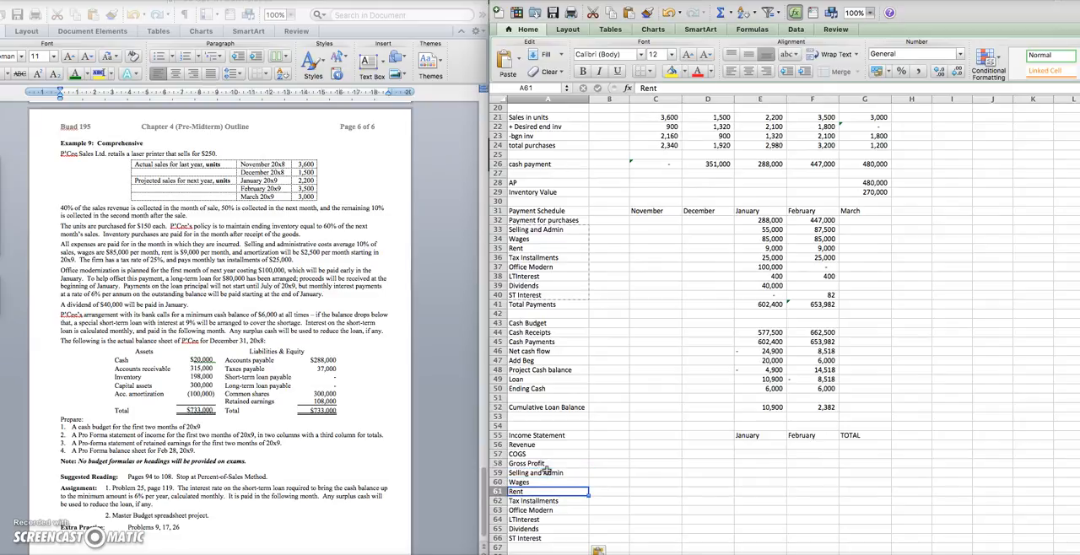
key("Down")
key("BackSpace")
key("Return")
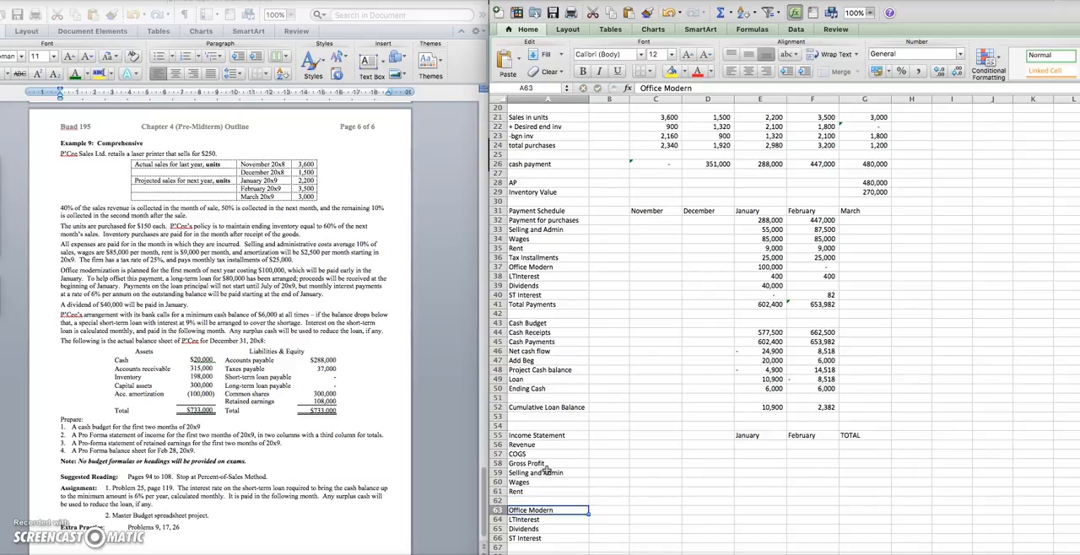
key("BackSpace")
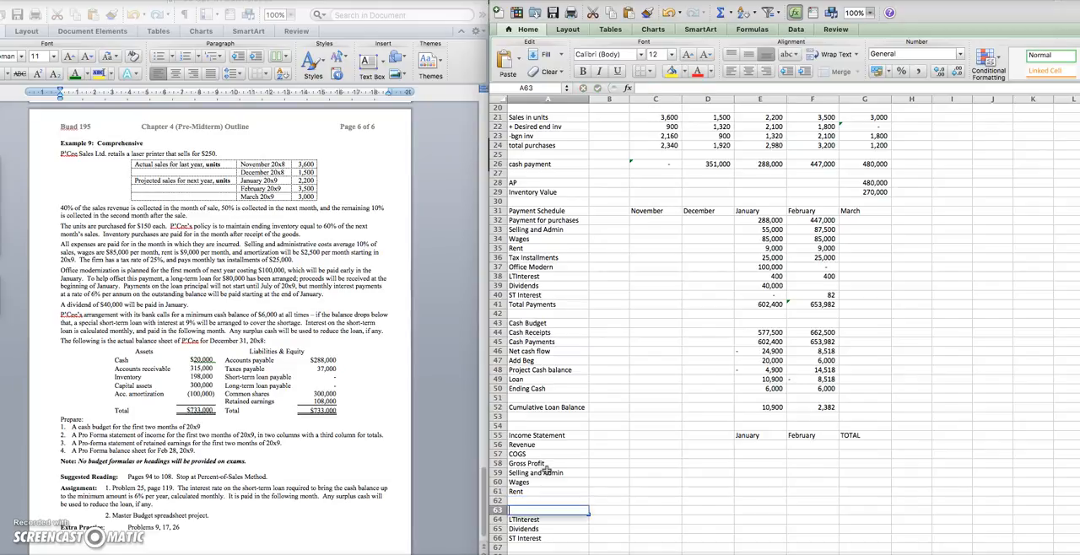
Enter the income statement labels Amortization in A62 and EBIT in A63
left_click(522, 499)
type("Amortization")
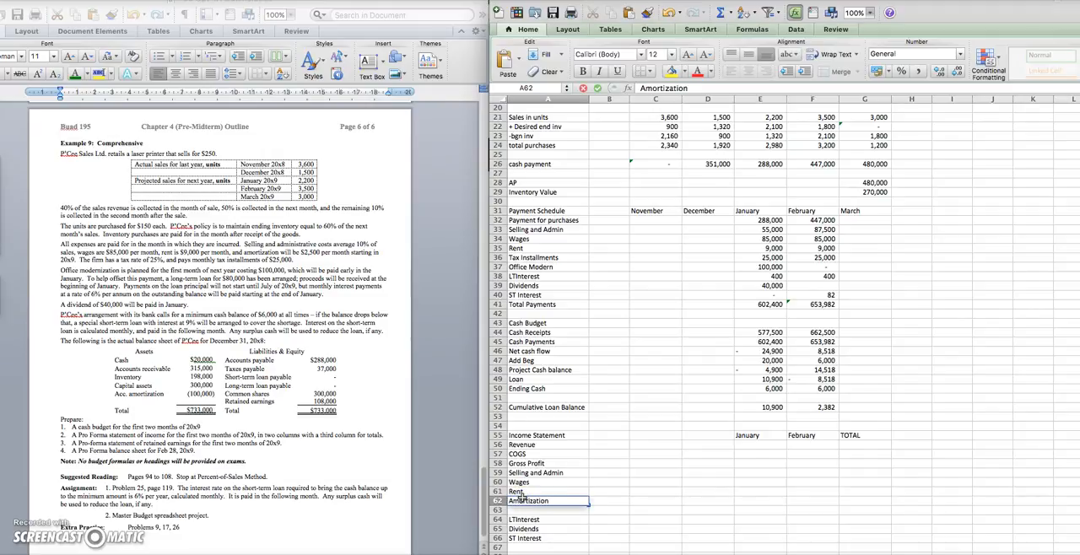
key("Return")
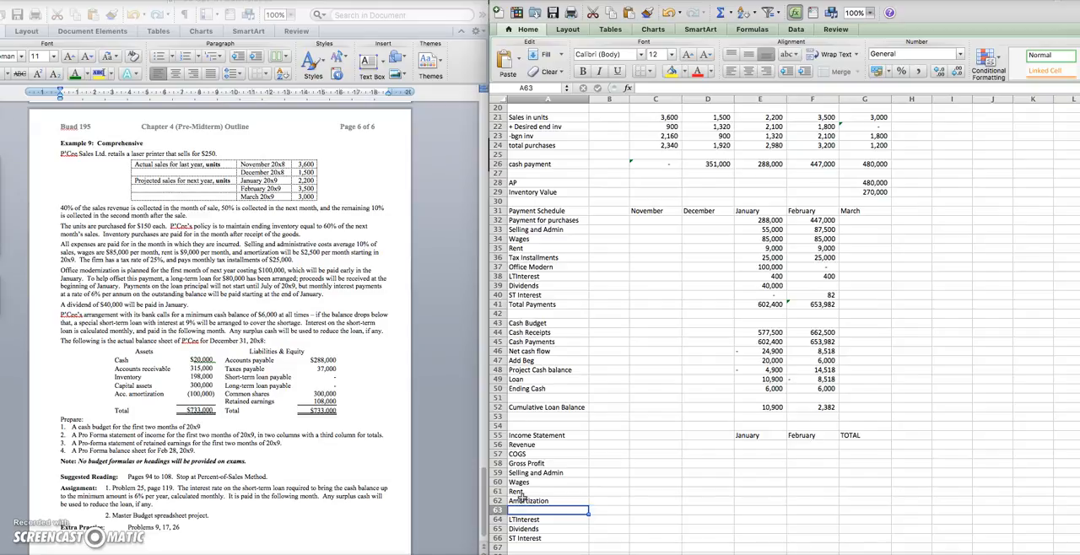
type("EBIT")
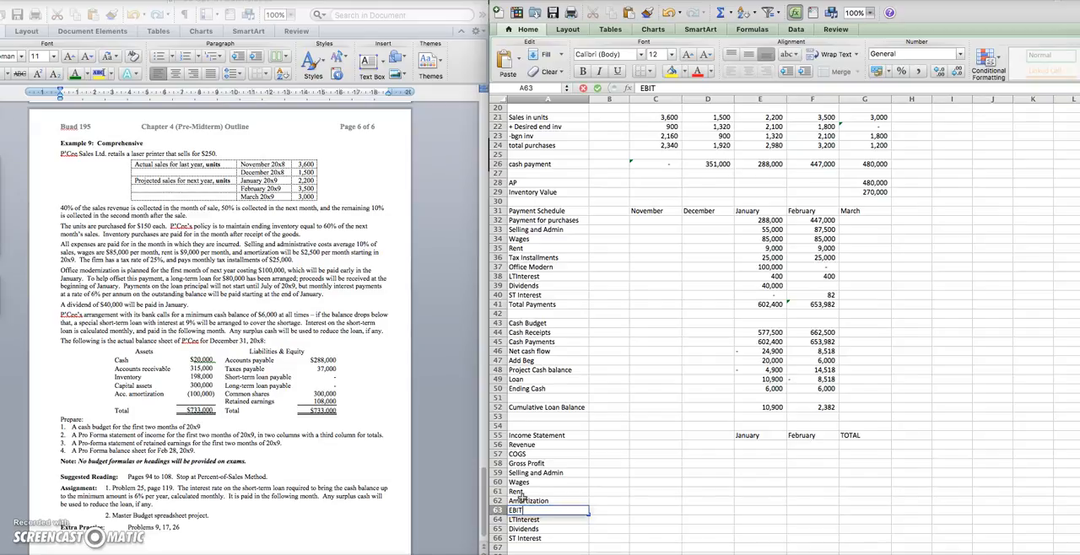
key("Return")
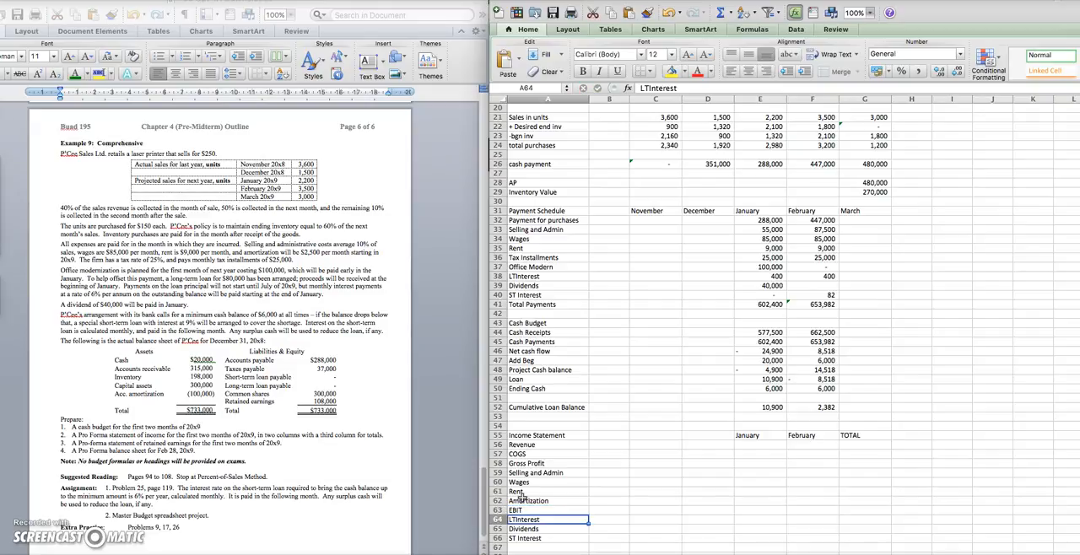
Clear the Dividends label from A65 of the income statement
key("Return")
key("Delete")
key("Return")
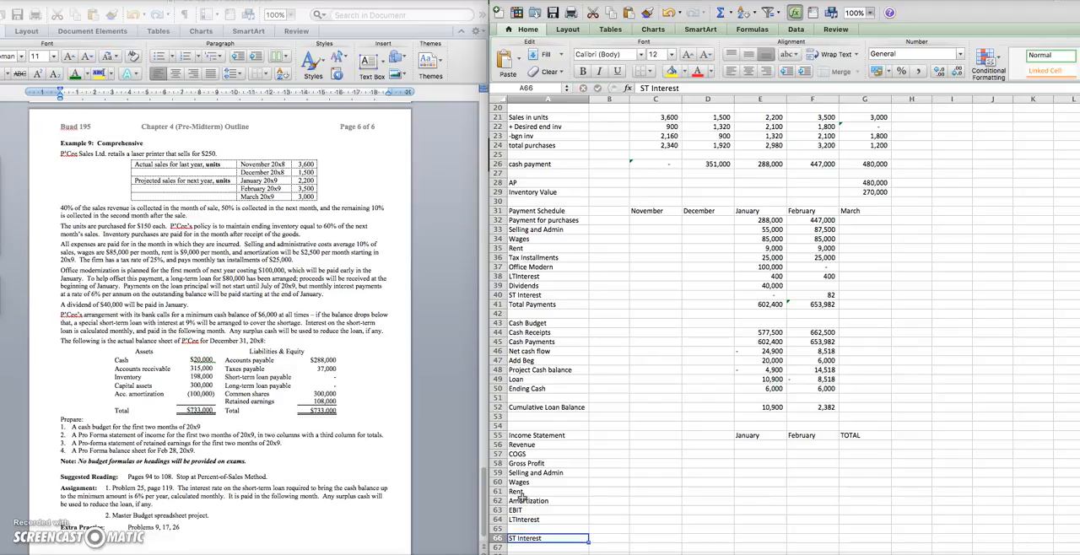
Move the ST Interest label from A66 up to A65, directly below LTInterest in the income statement
key("super+x")
key("Up")
key("super+v")
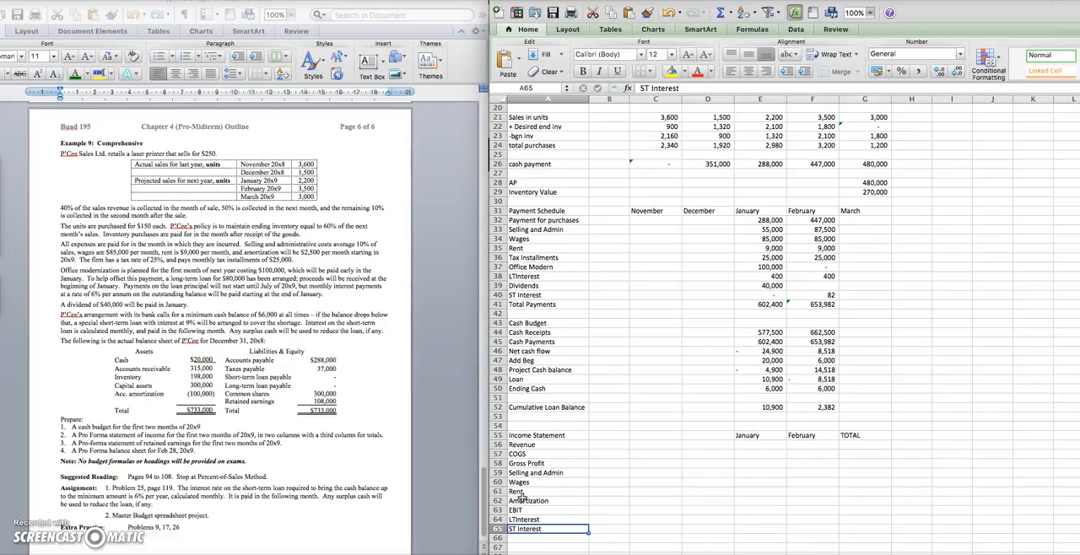
Enter the remaining income statement labels: EBT in A66, Tax Expenses in A67 and one starting with Net in A68
key("Down")
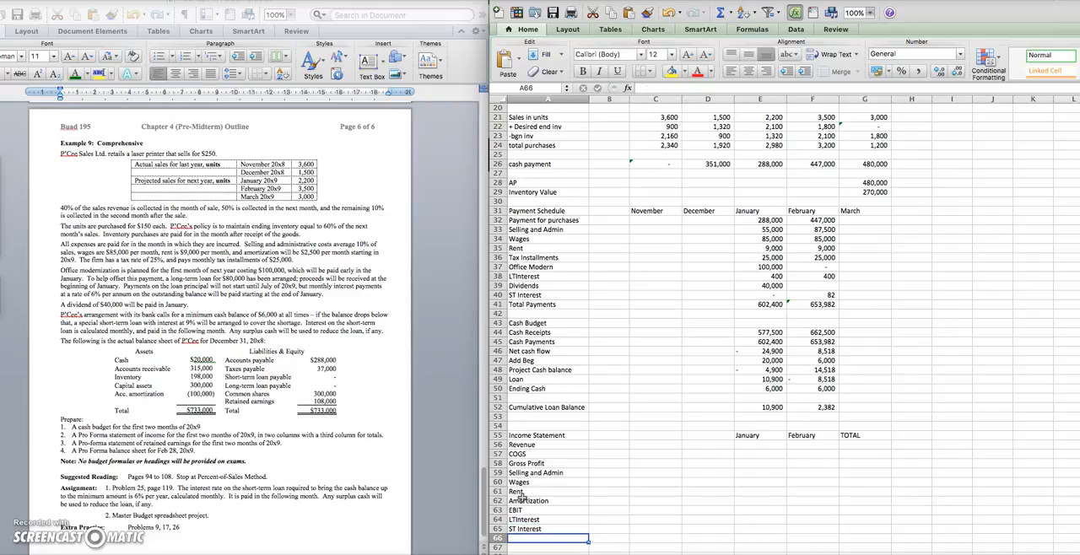
type("EBT")
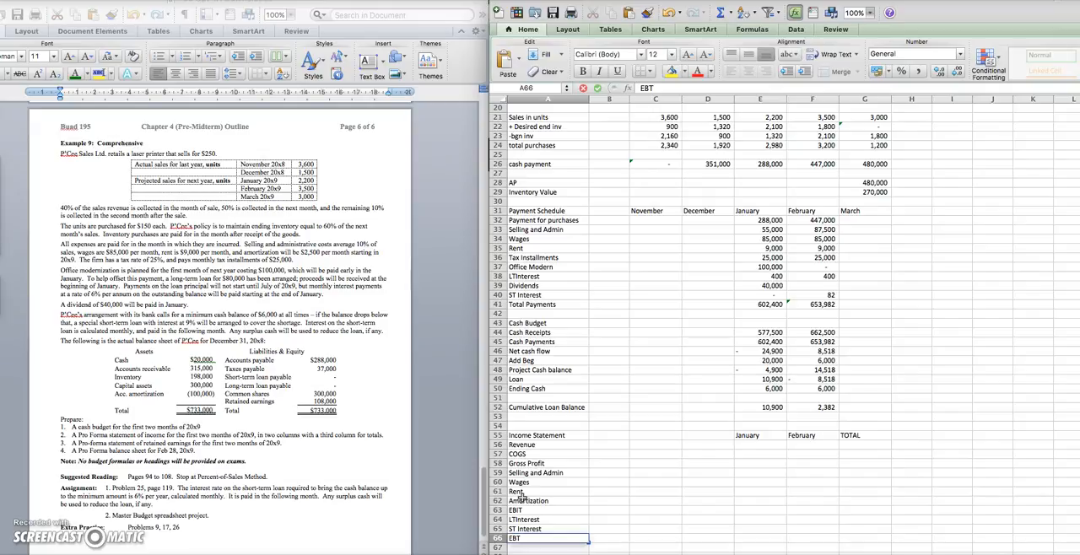
scroll(548, 456, "down", 3)
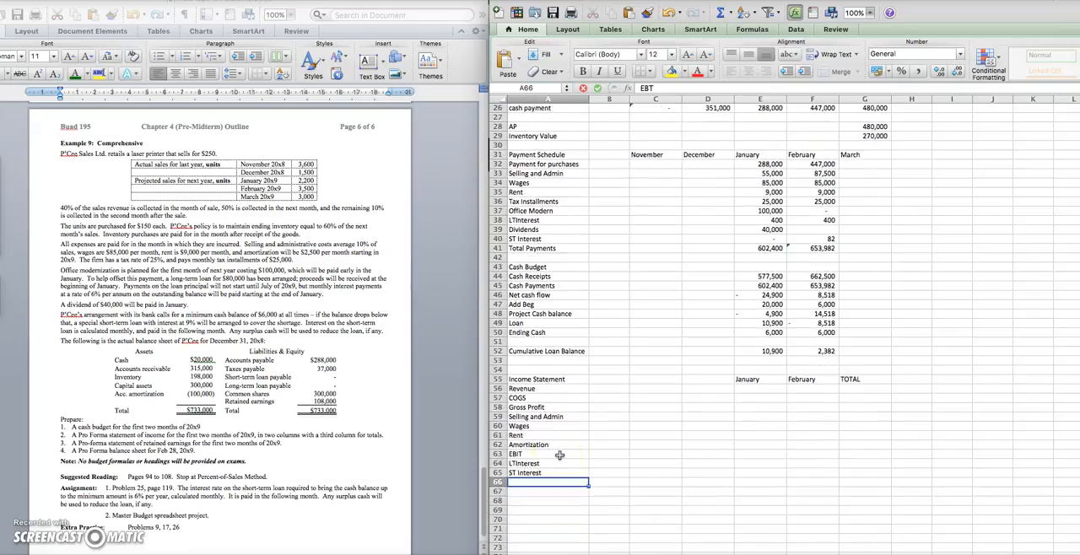
scroll(560, 456, "down", 1)
key("Return")
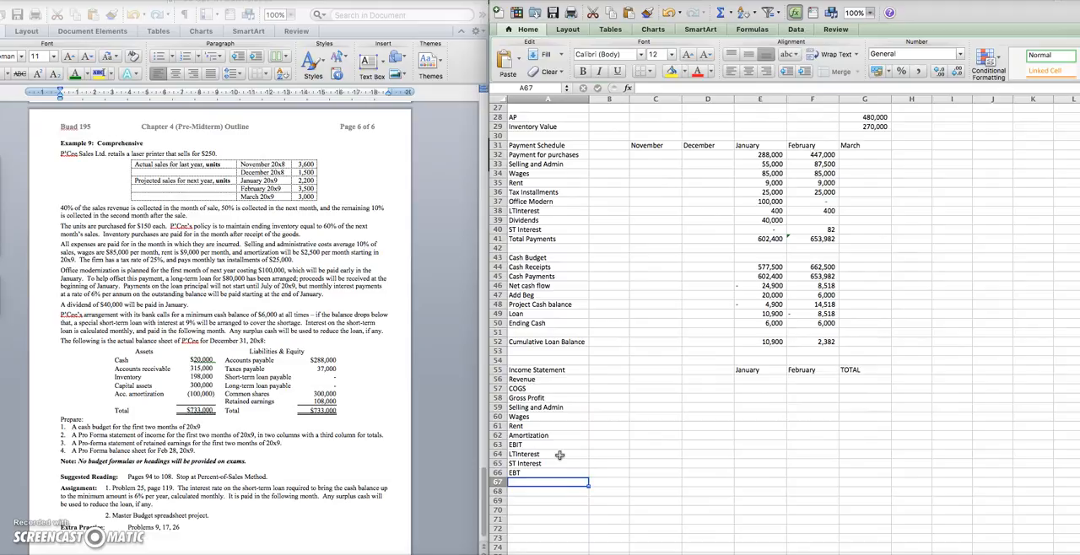
type("Tax")
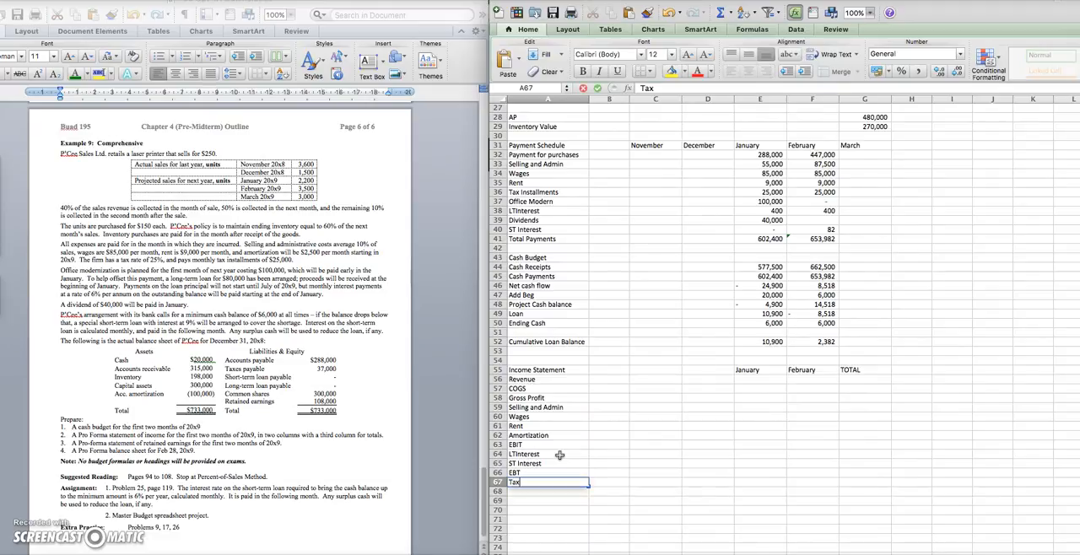
type(" Expenses")
key("Return")
type("Net")
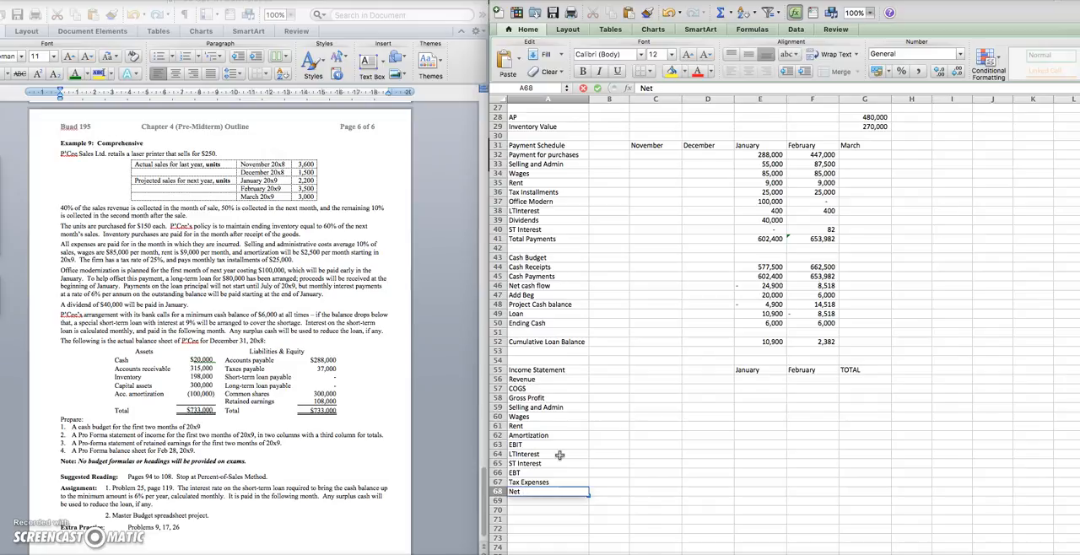